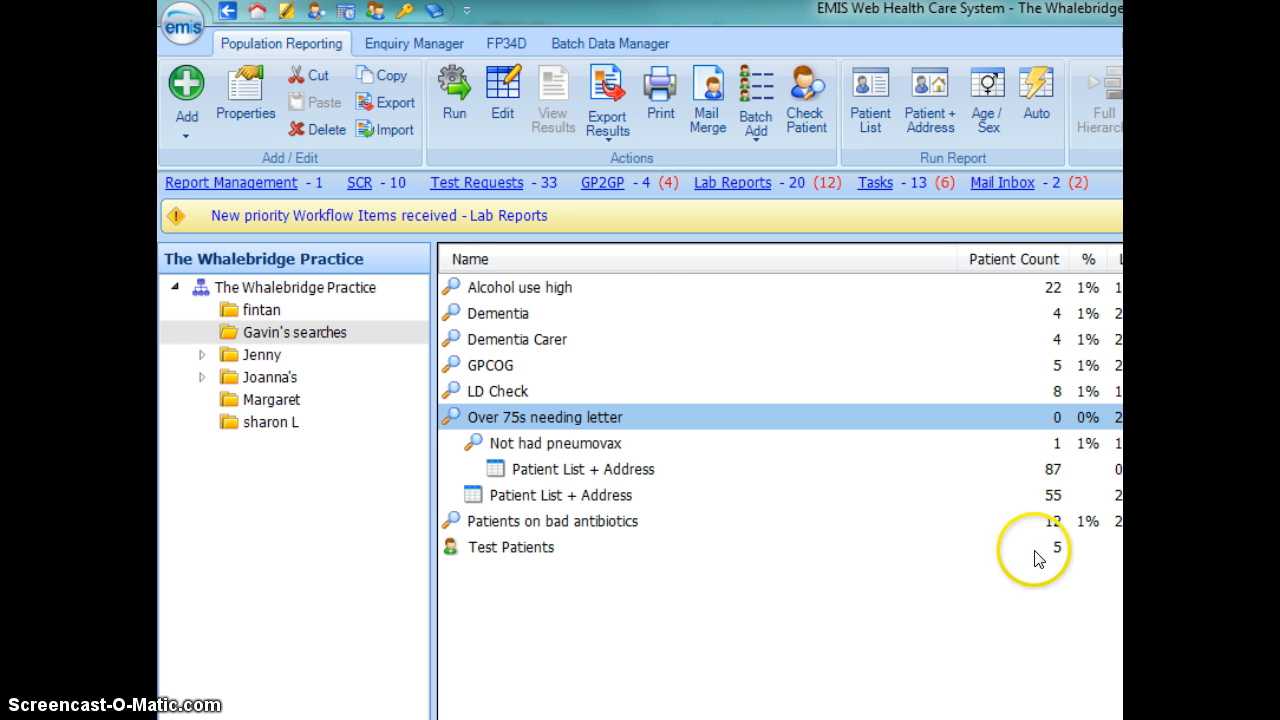
Step: Create a new search named "New over 75" based on currently registered regular patients
click(182, 75)
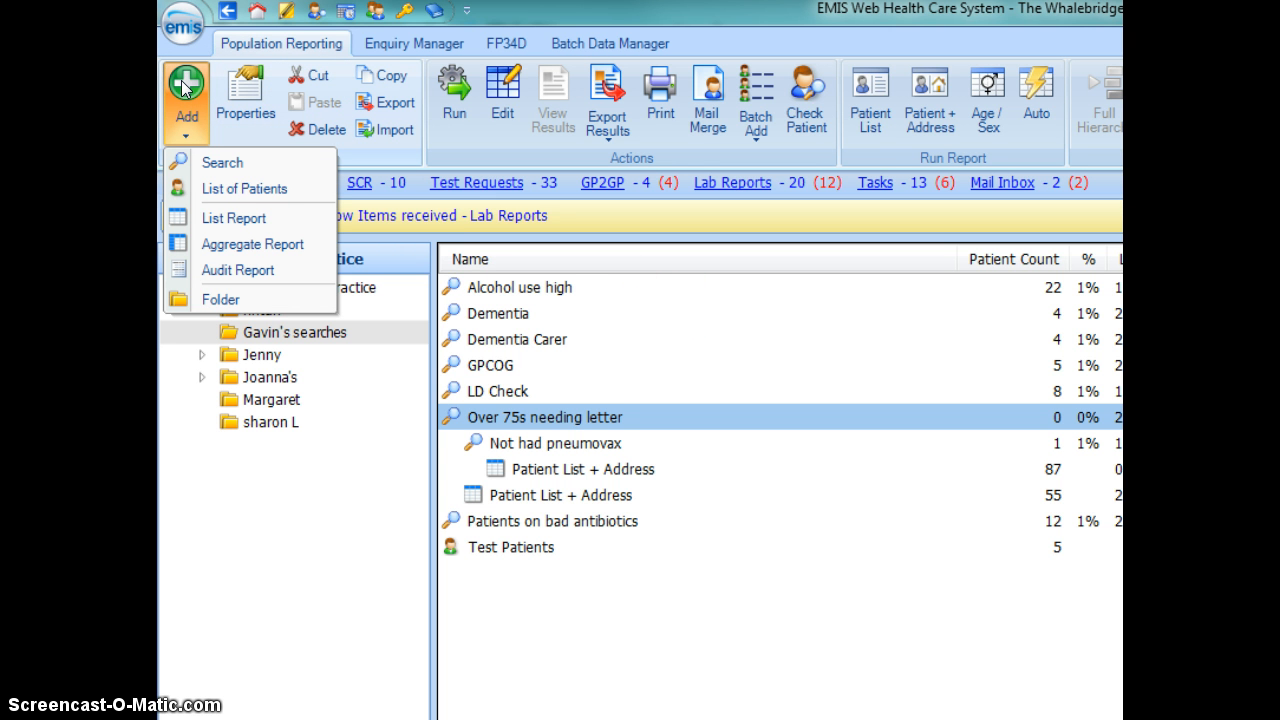
click(185, 164)
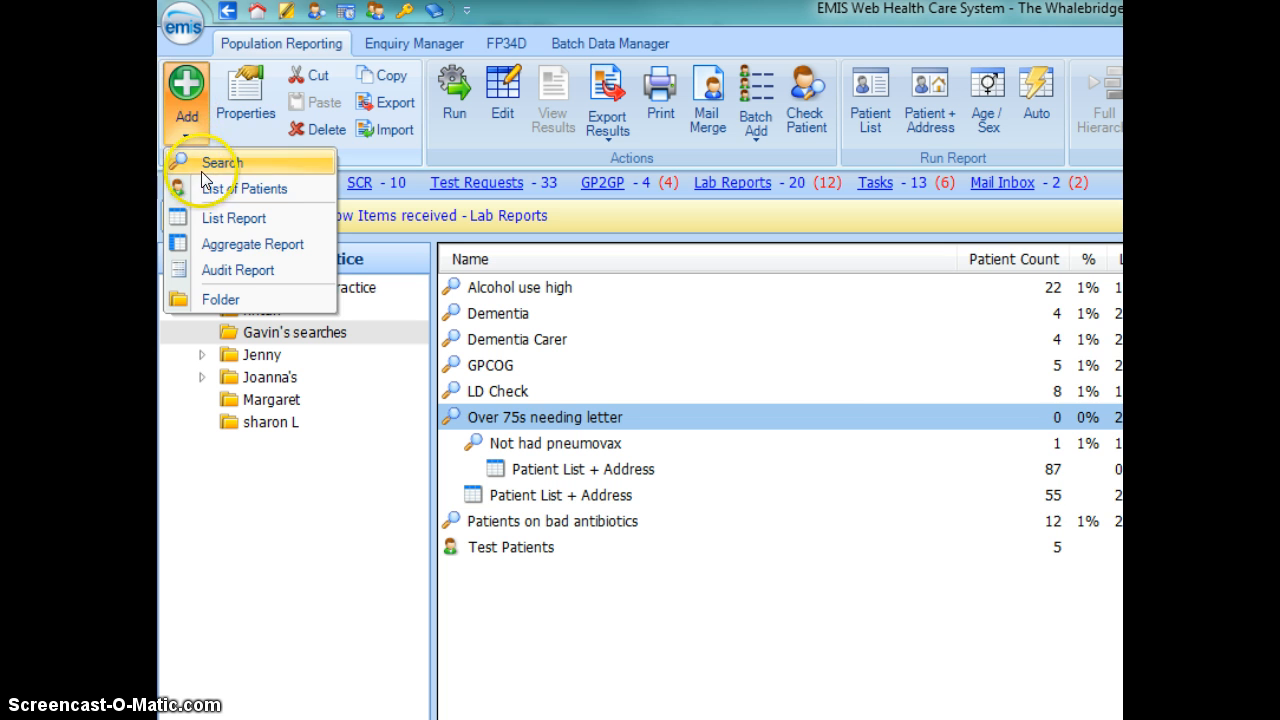
drag(985, 324, 571, 157)
text(N)
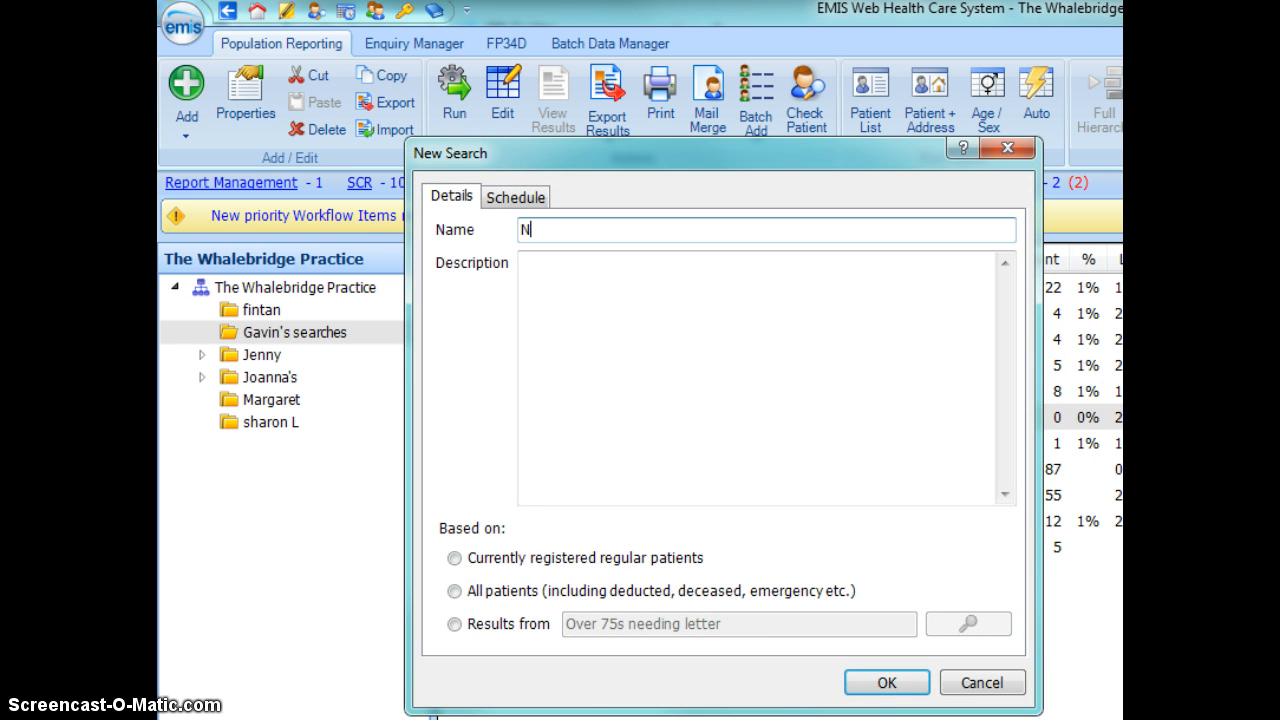
text(ew over 75)
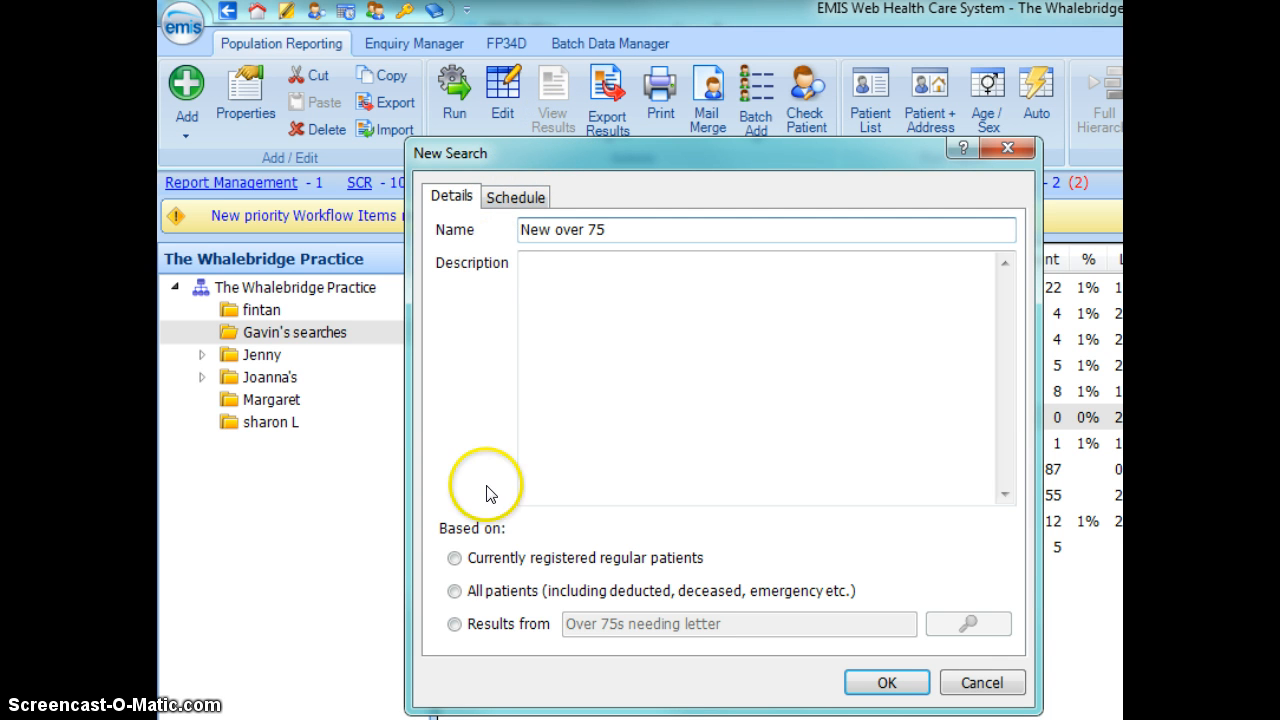
click(495, 558)
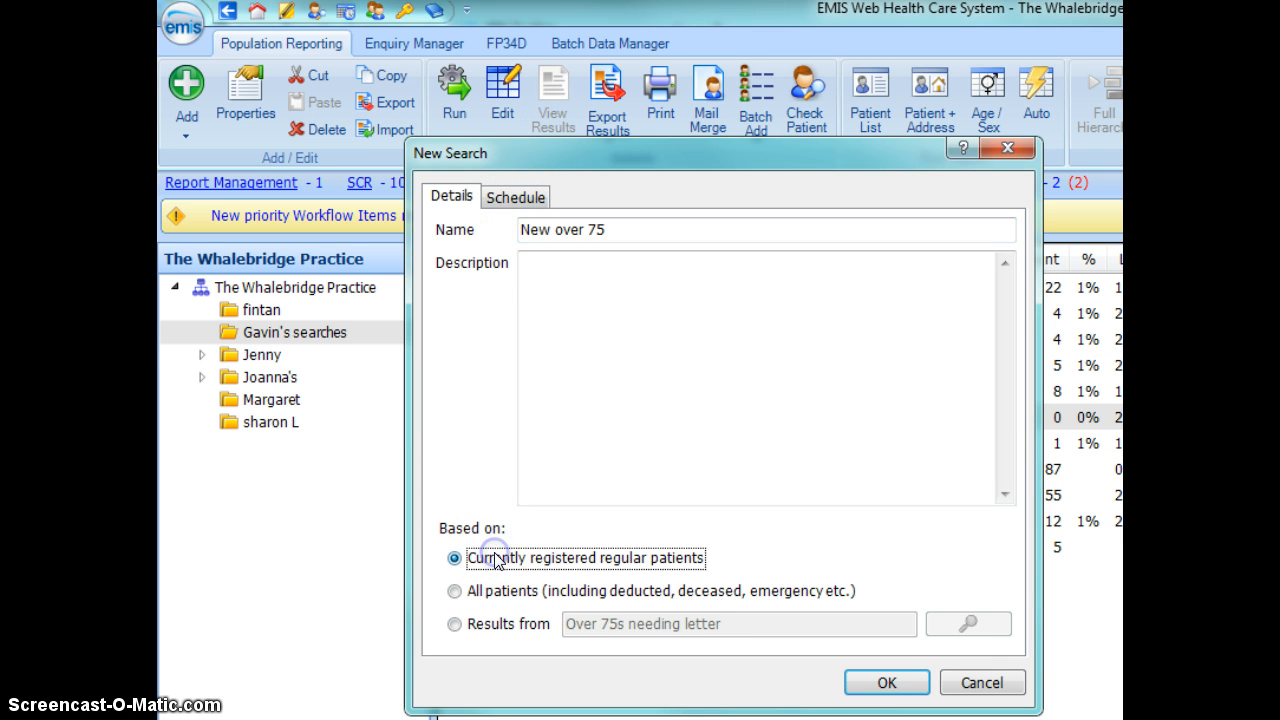
Step: Schedule the search to recur weekly, every 1 week on Monday
click(503, 196)
click(452, 314)
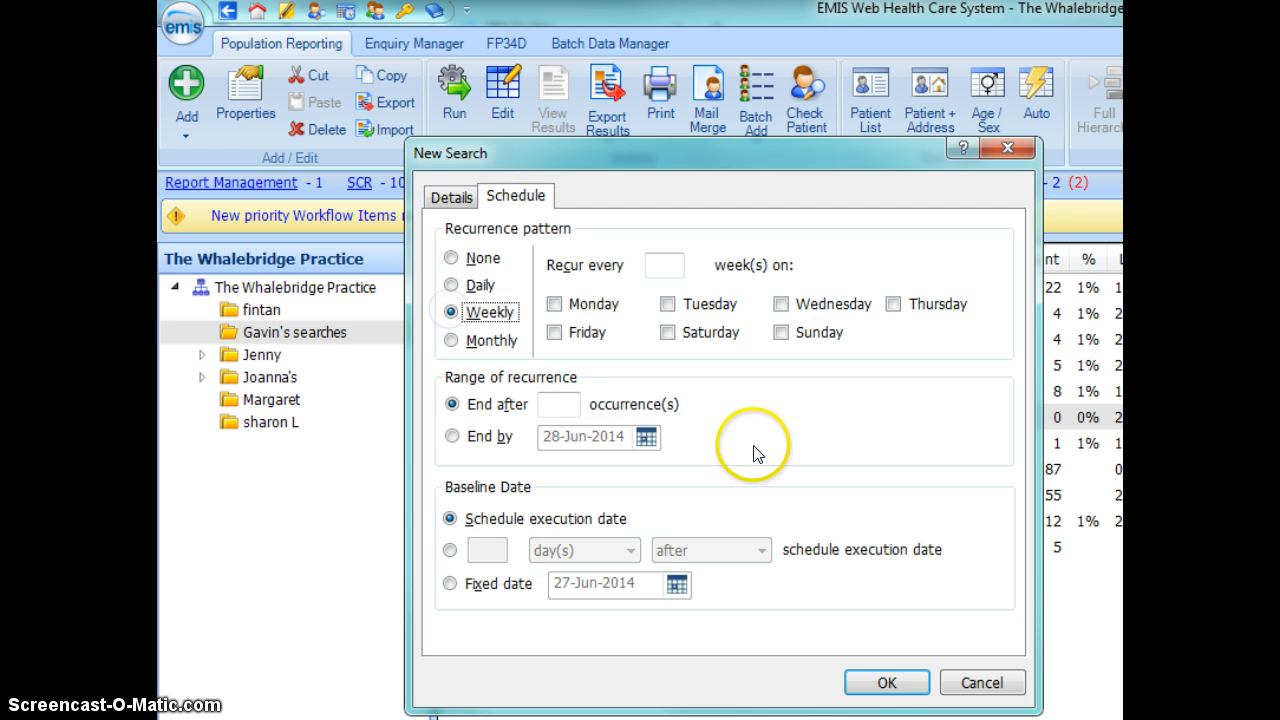
click(885, 684)
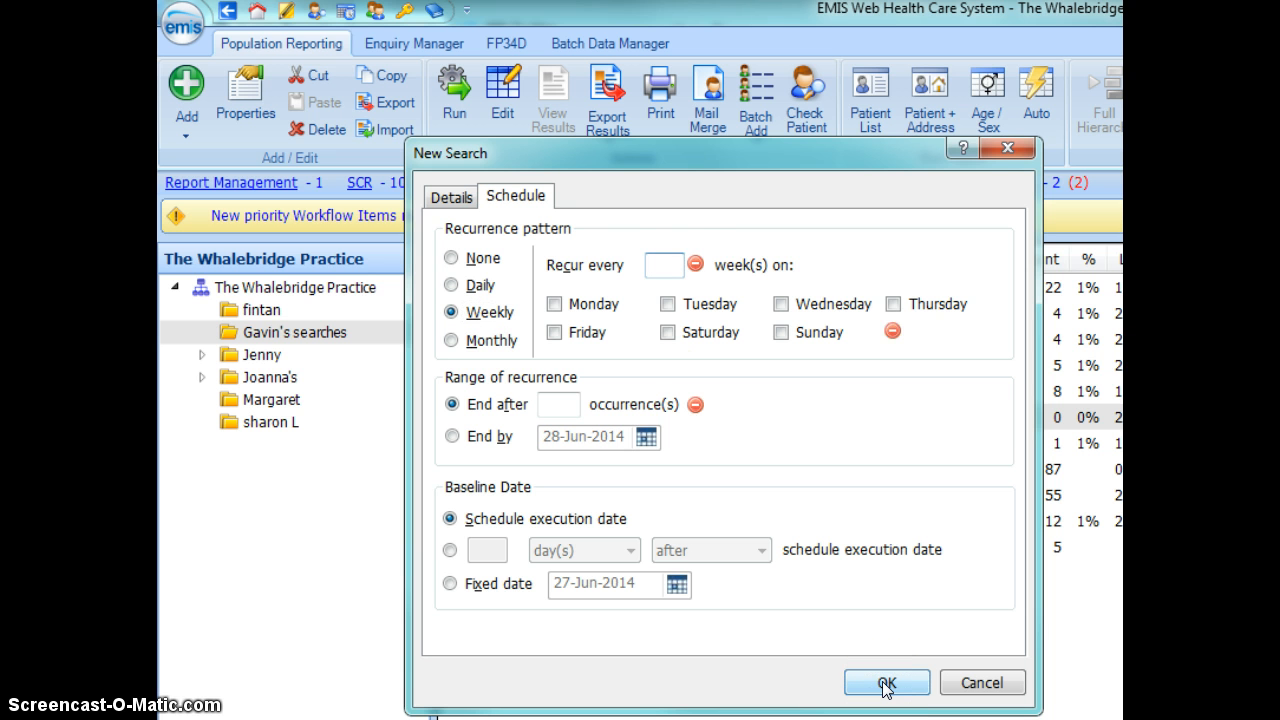
click(665, 261)
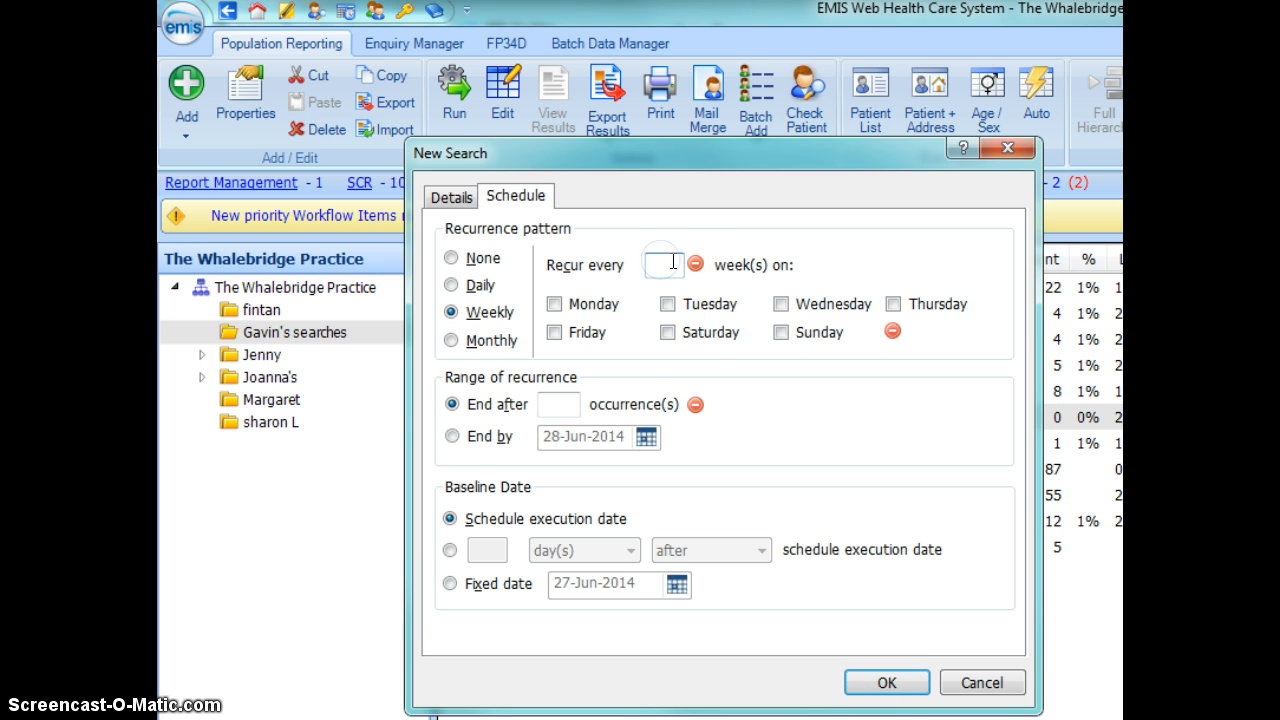
text(1)
click(554, 304)
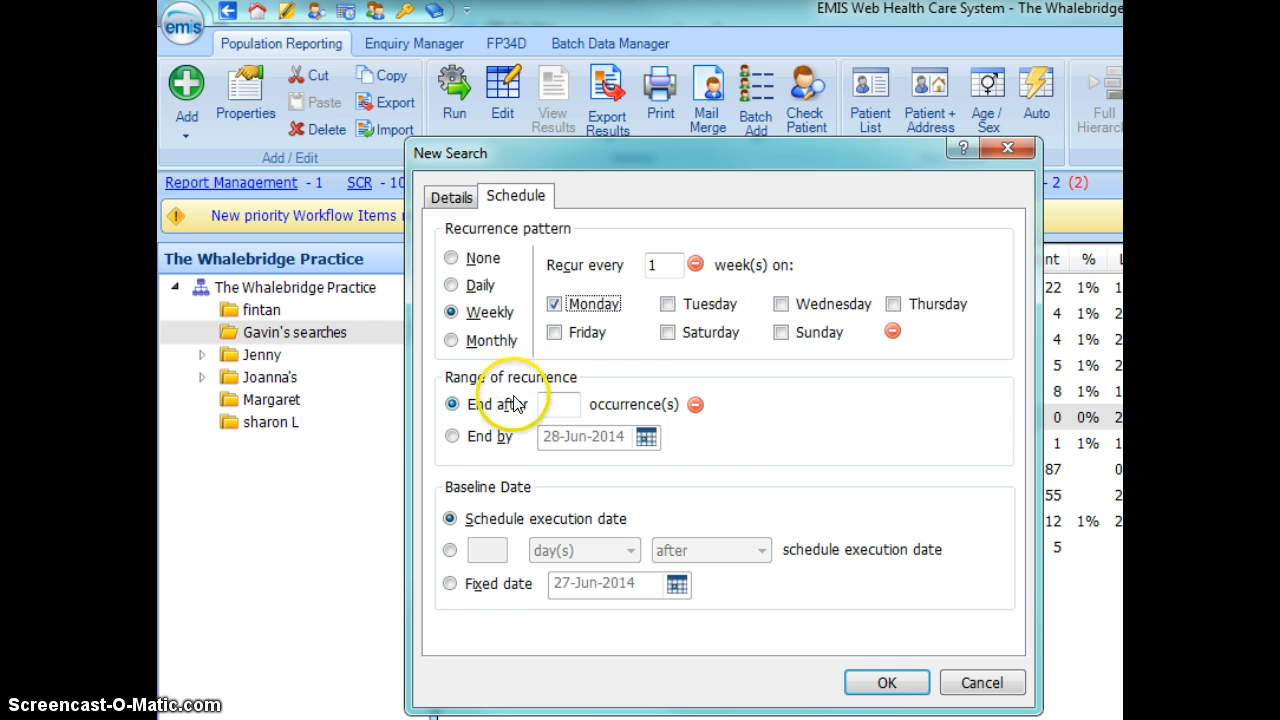
Step: Set the recurrence range to end by 01-Jun-2015 and confirm the new search
click(449, 437)
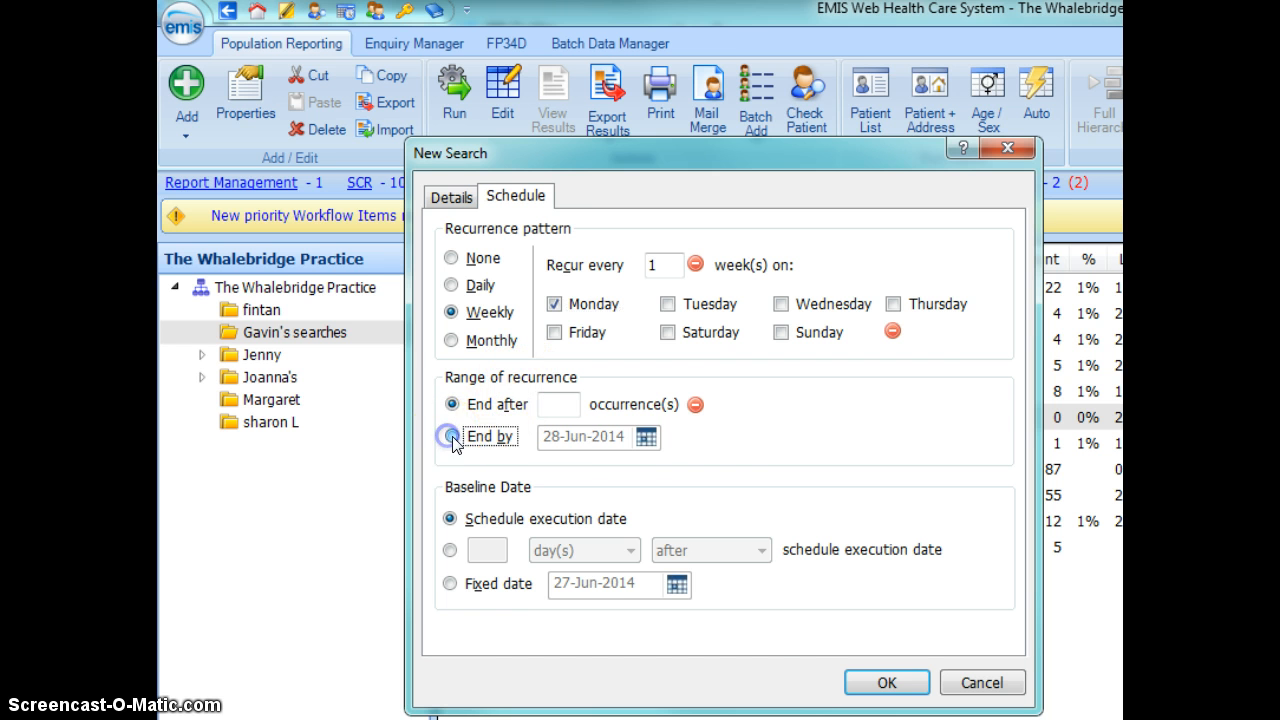
click(646, 438)
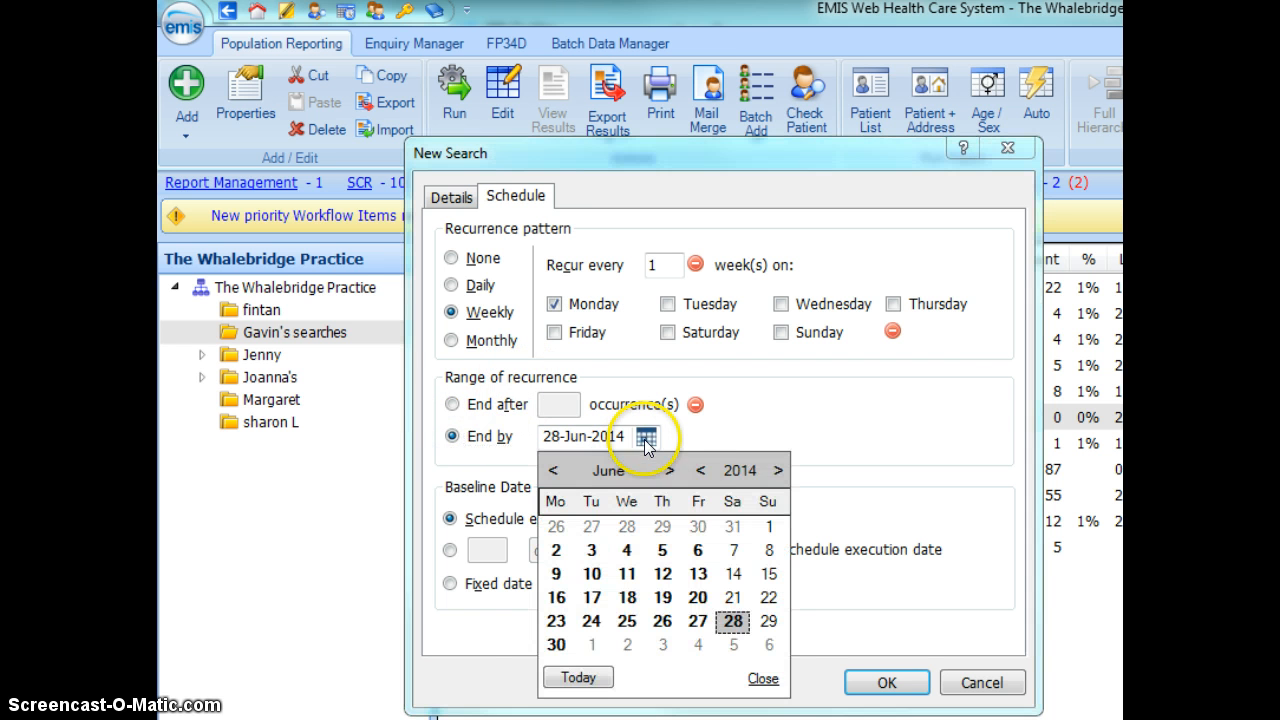
click(779, 470)
click(556, 550)
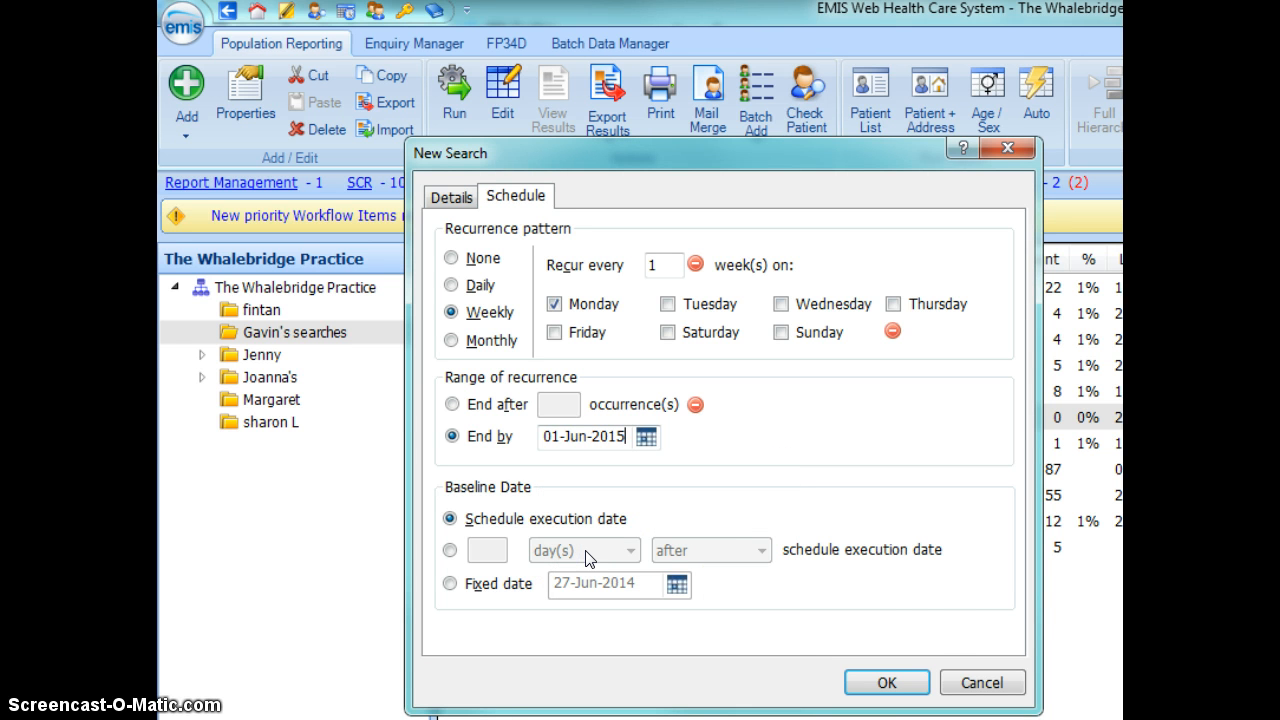
click(866, 683)
Step: Create a new rule for the search with Patient Details as its feature type
click(842, 361)
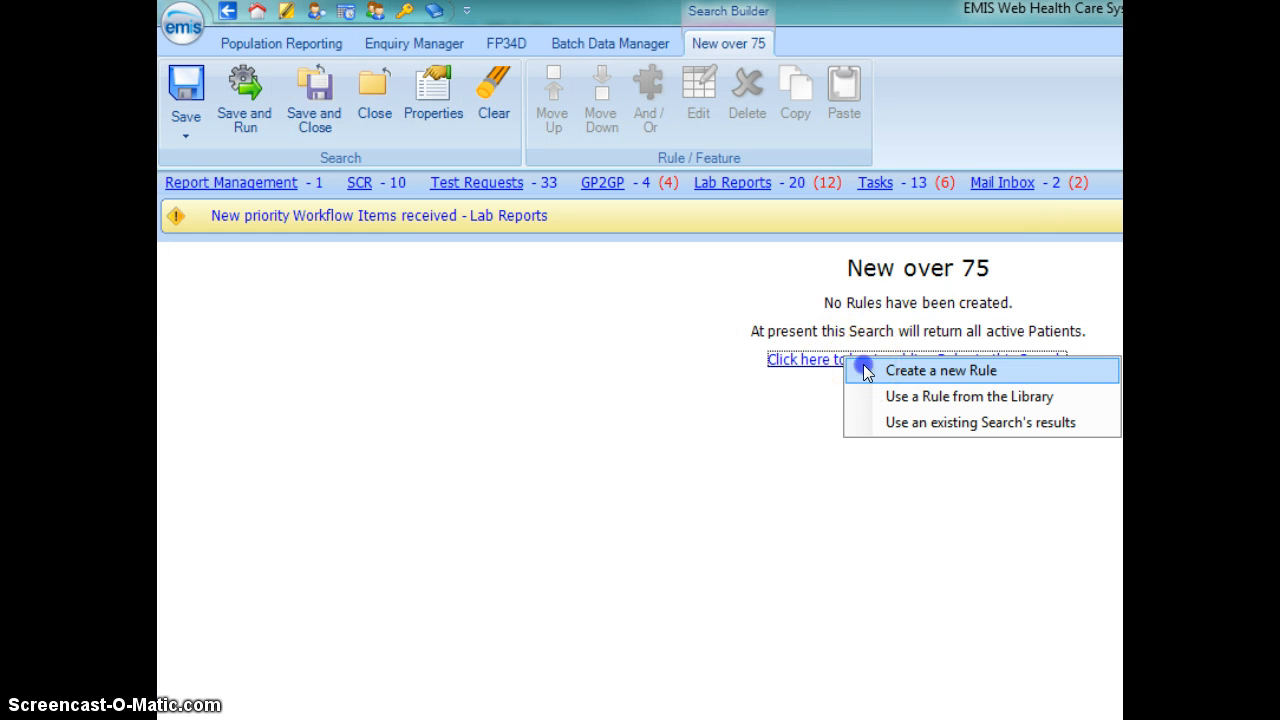
click(866, 371)
drag(857, 297, 380, 91)
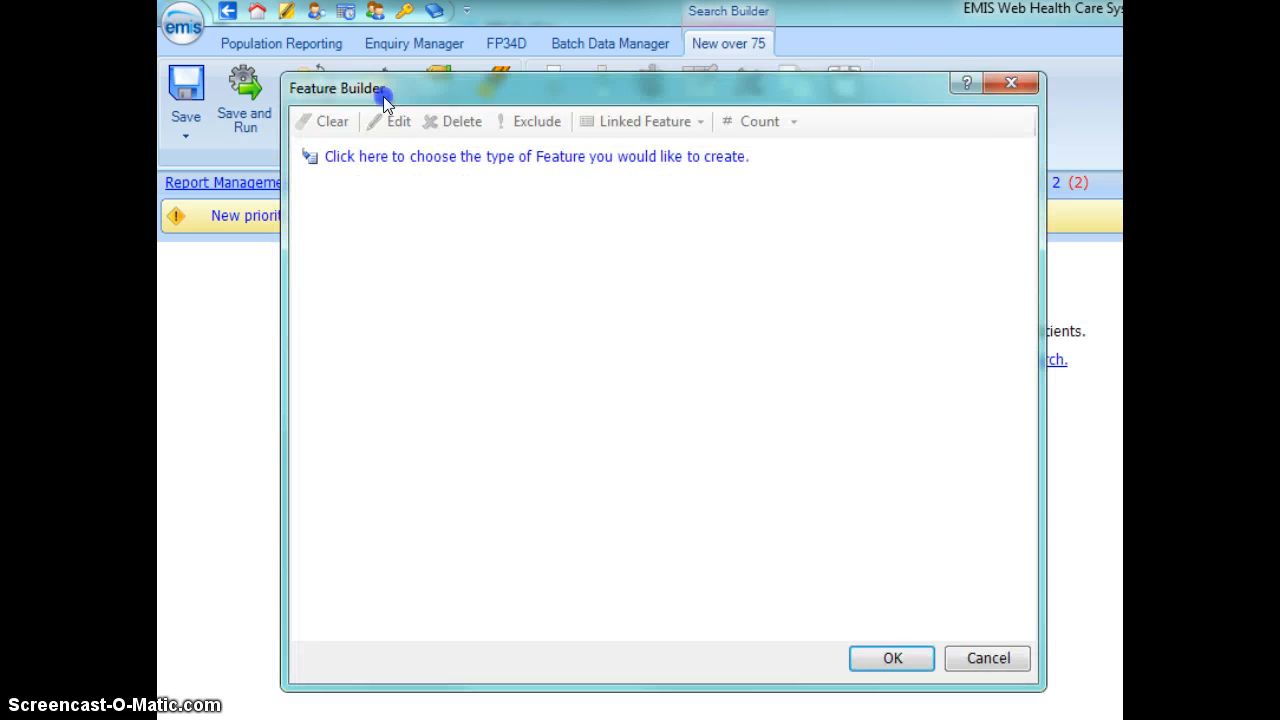
click(421, 155)
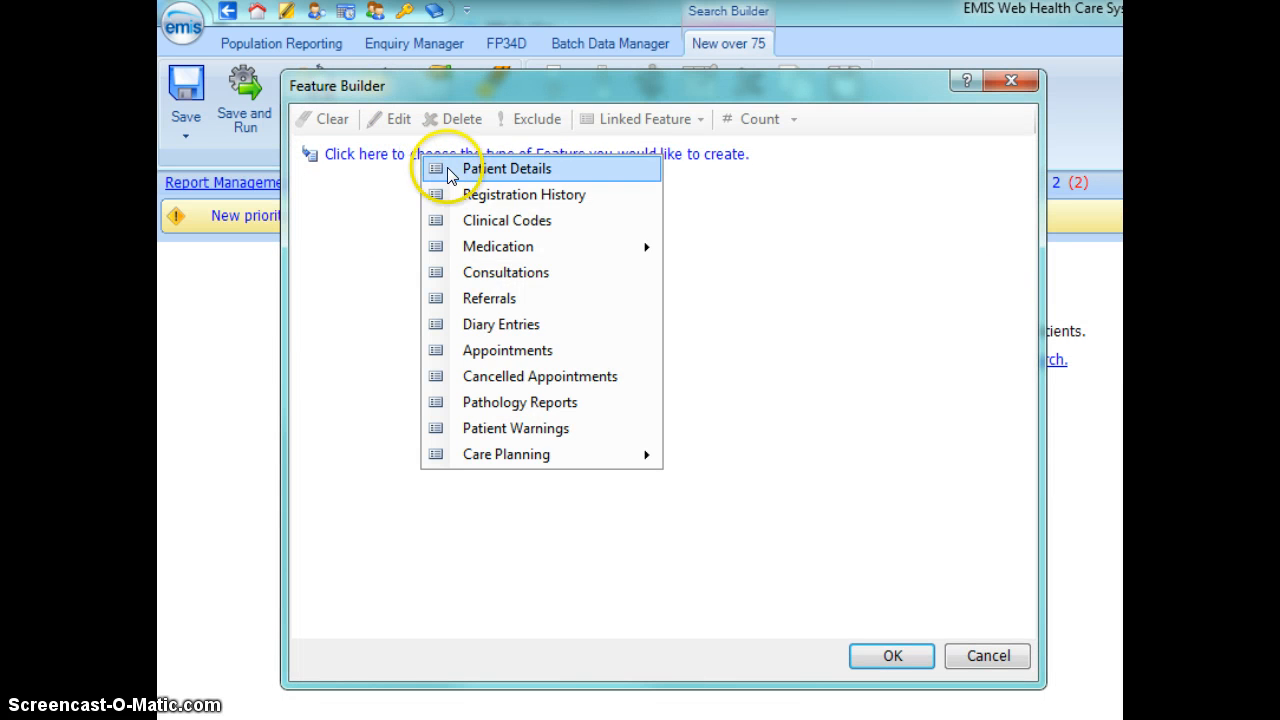
click(446, 168)
Step: Add an age criterion of older than or equal to 75 years to the Patient Details feature and confirm the rule
click(457, 185)
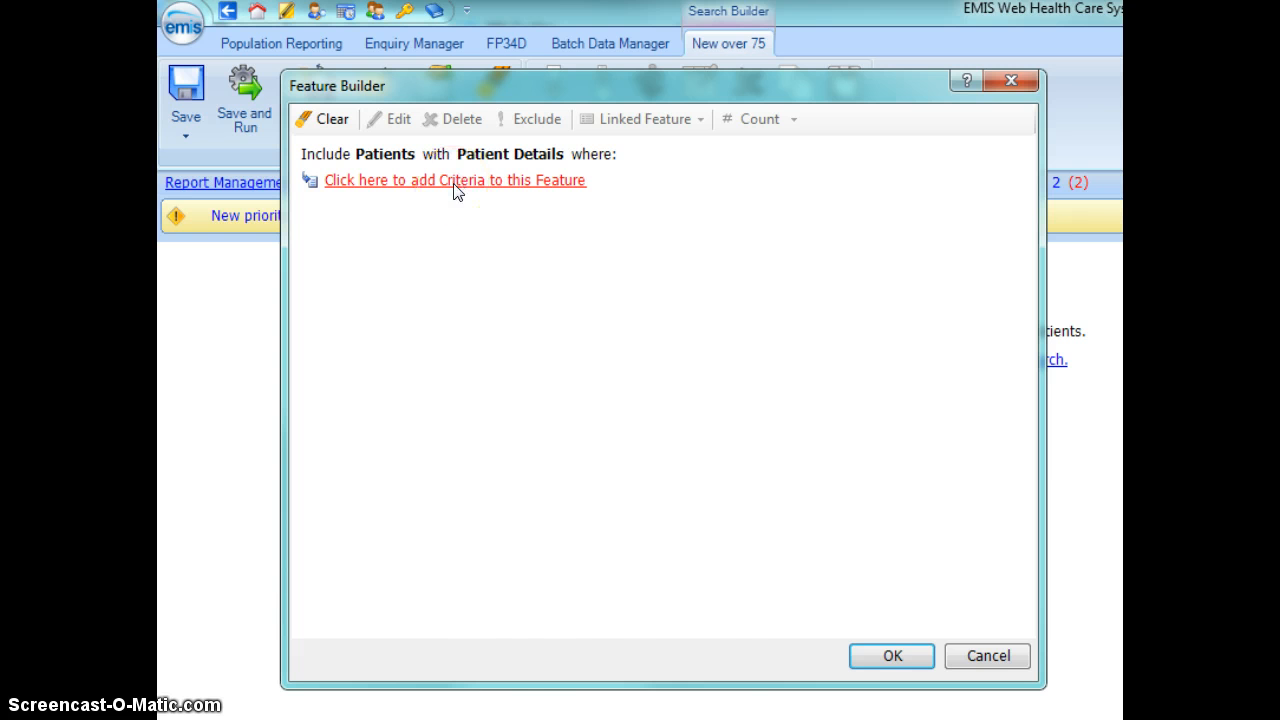
click(457, 190)
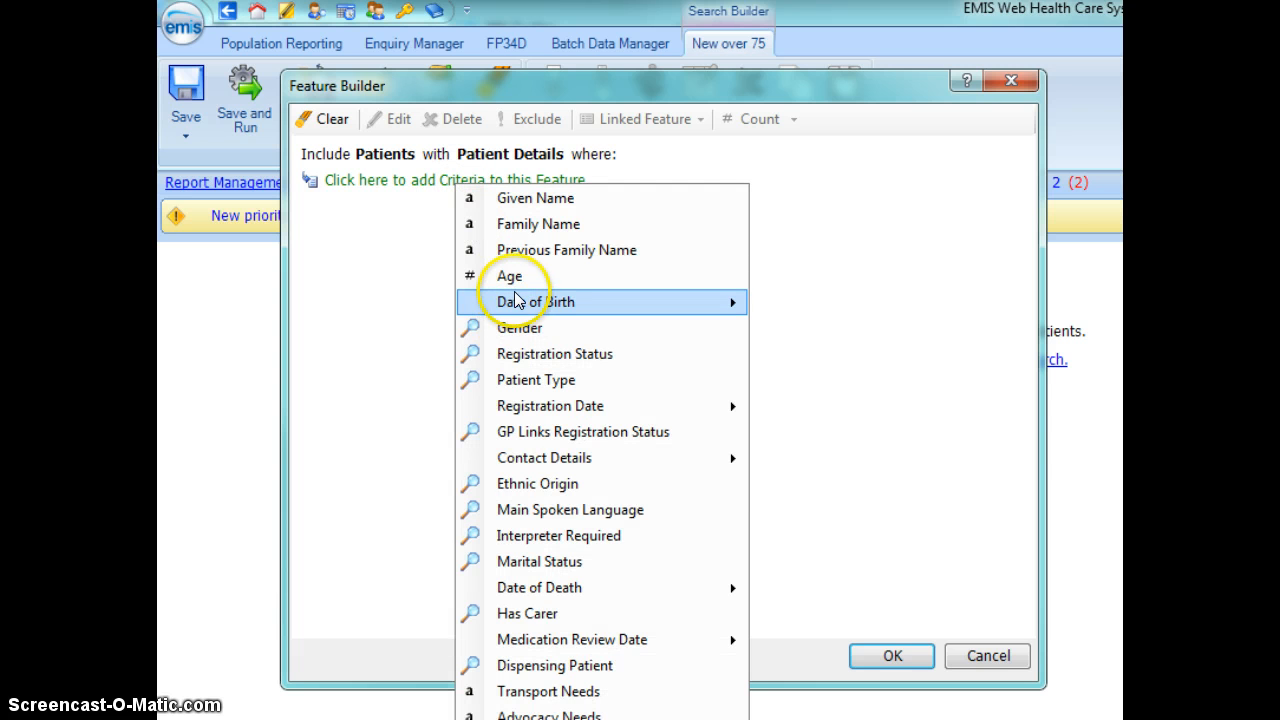
click(514, 283)
drag(987, 503, 584, 331)
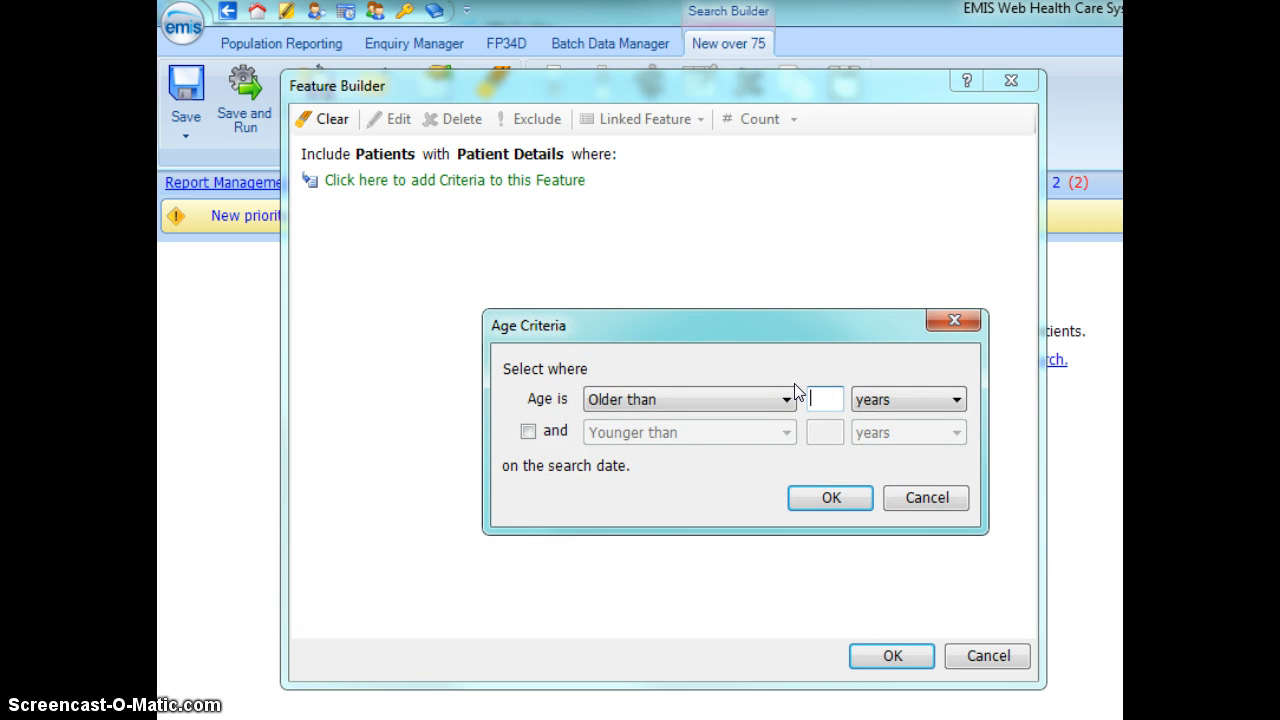
text(75)
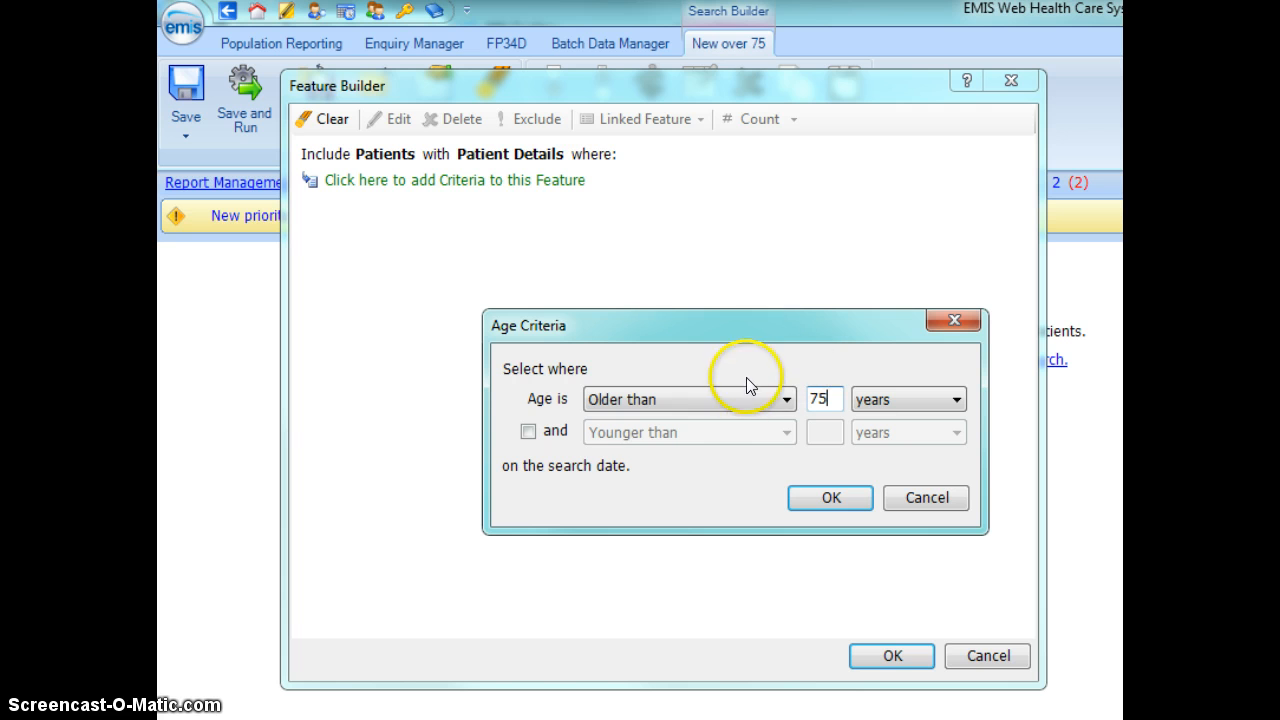
click(740, 399)
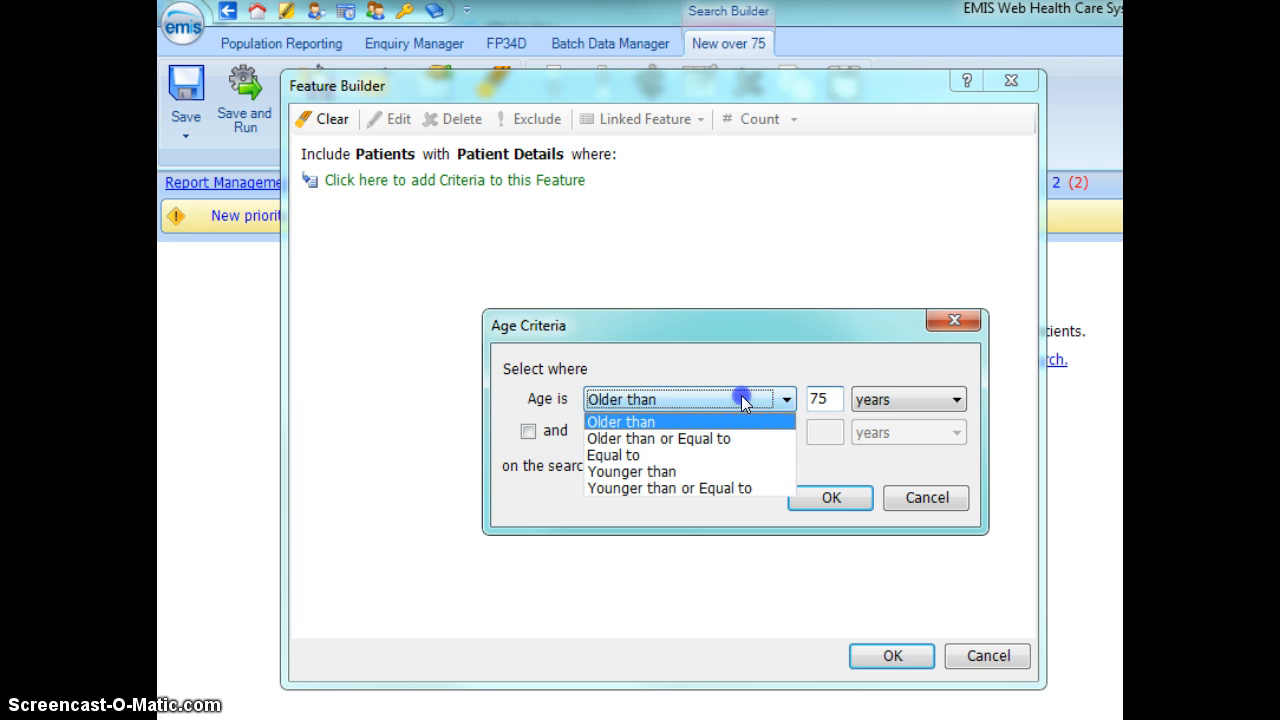
click(697, 440)
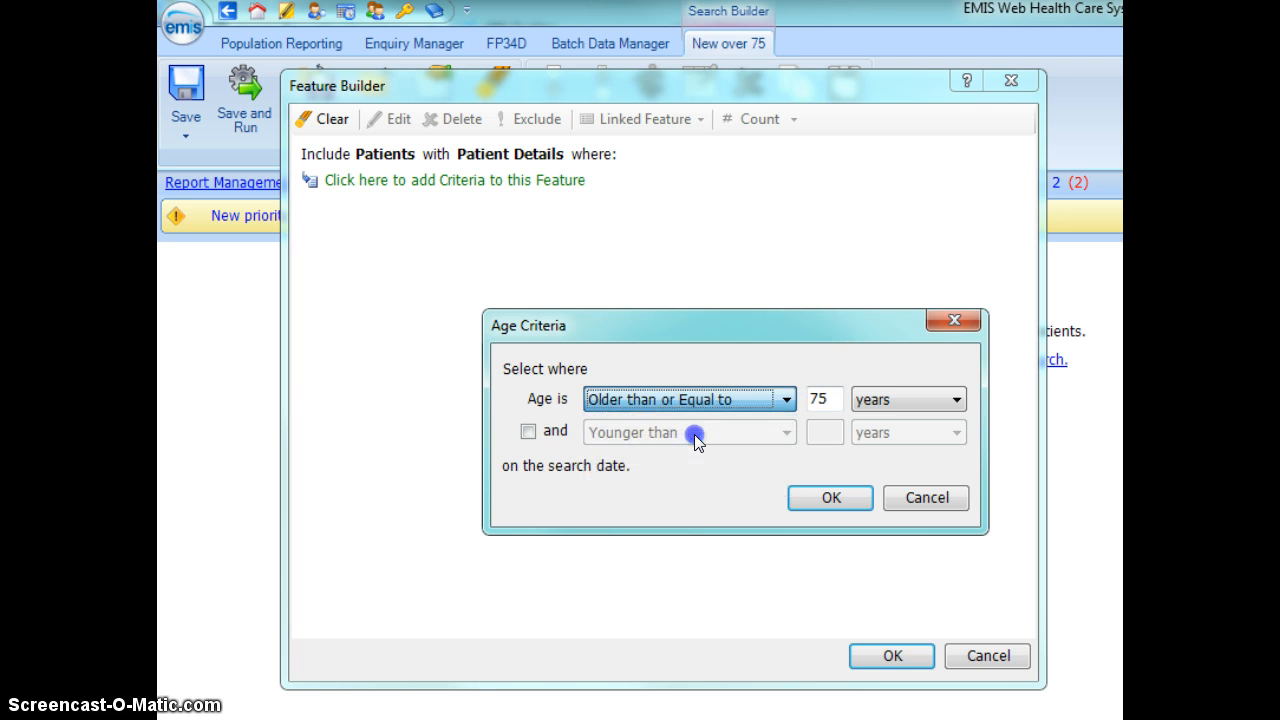
click(838, 503)
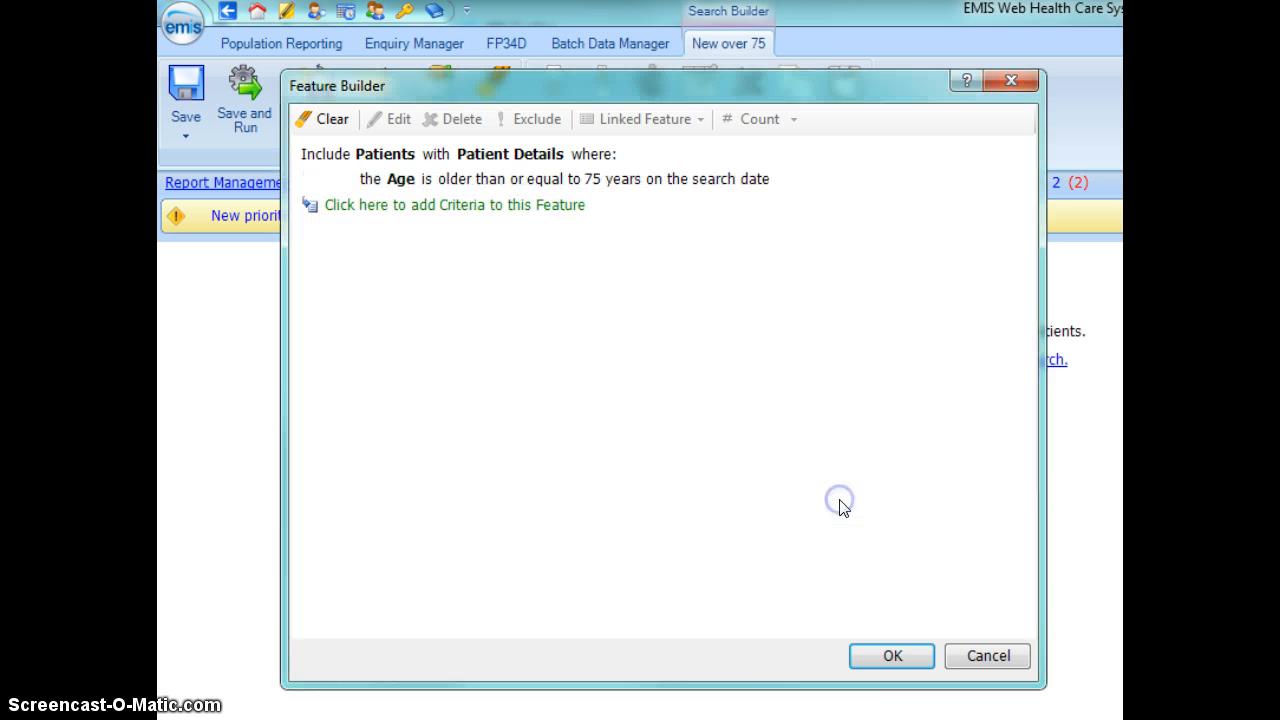
click(864, 657)
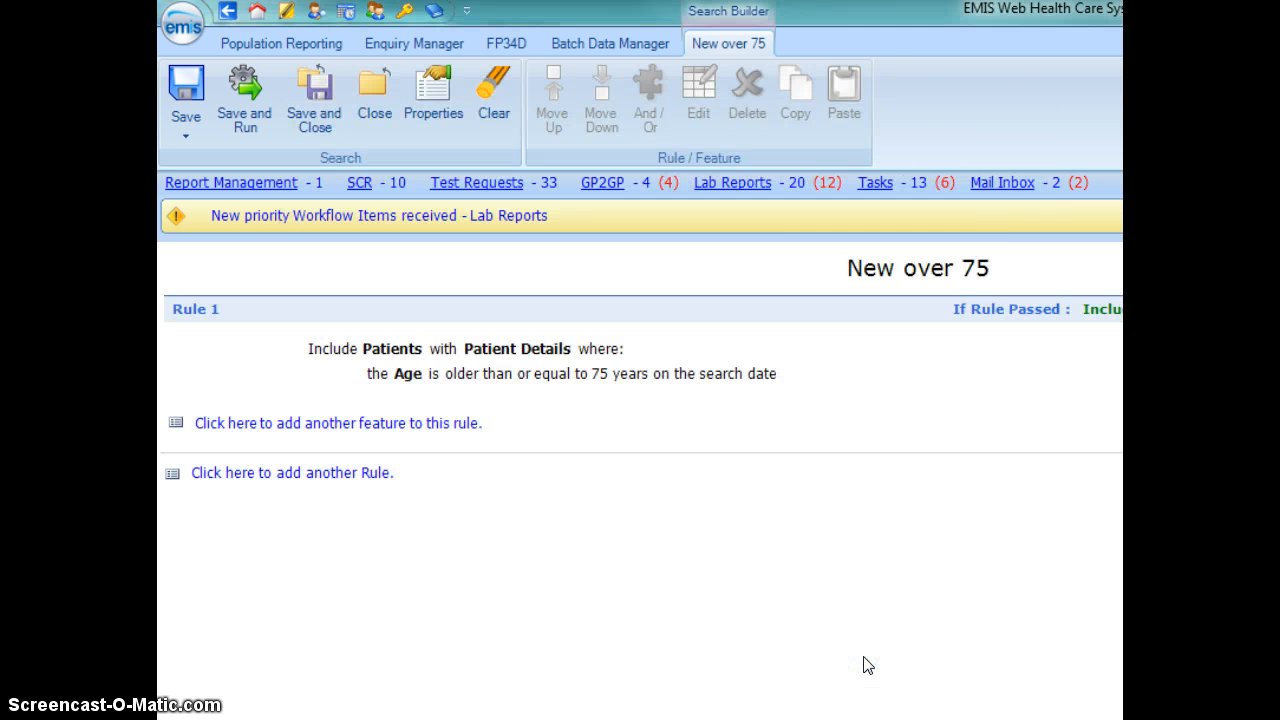
Step: Add another rule to the search with Clinical Codes as its feature type
click(275, 480)
click(275, 480)
click(322, 486)
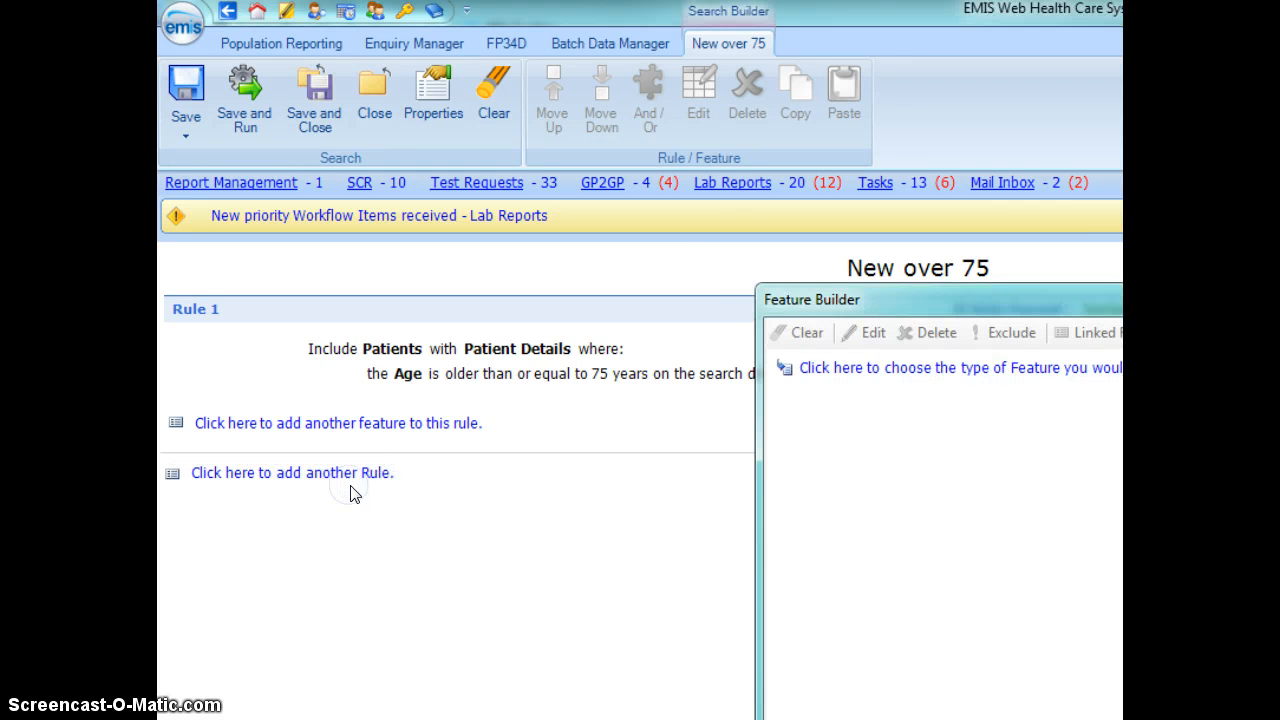
drag(820, 290, 440, 130)
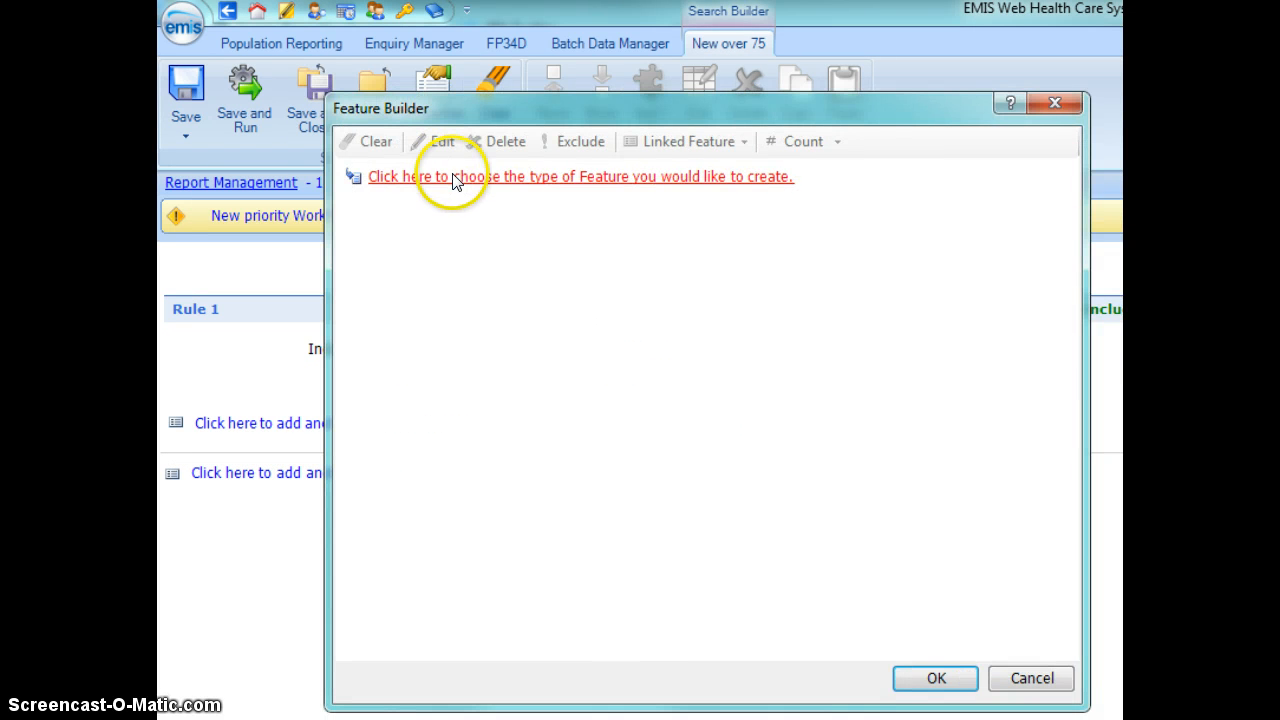
click(452, 178)
click(494, 237)
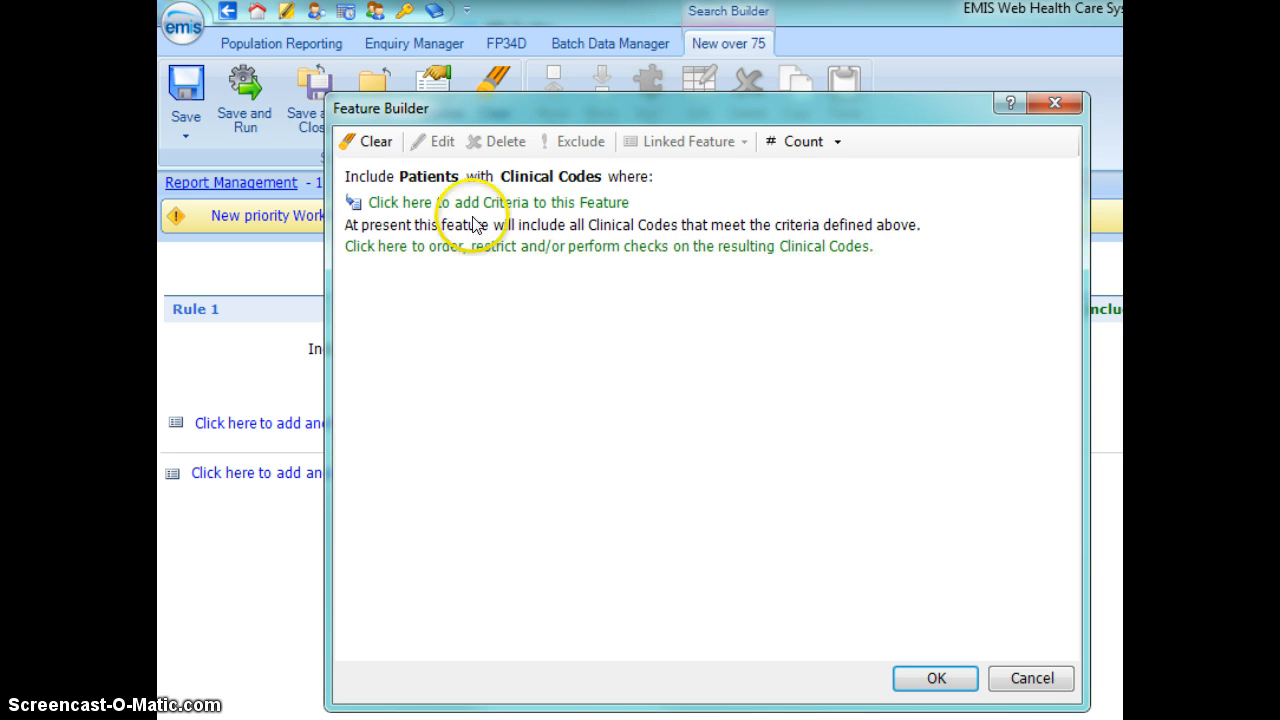
Step: Start a Clinical Code criterion with a new code list for the Clinical Codes feature
click(470, 202)
click(505, 218)
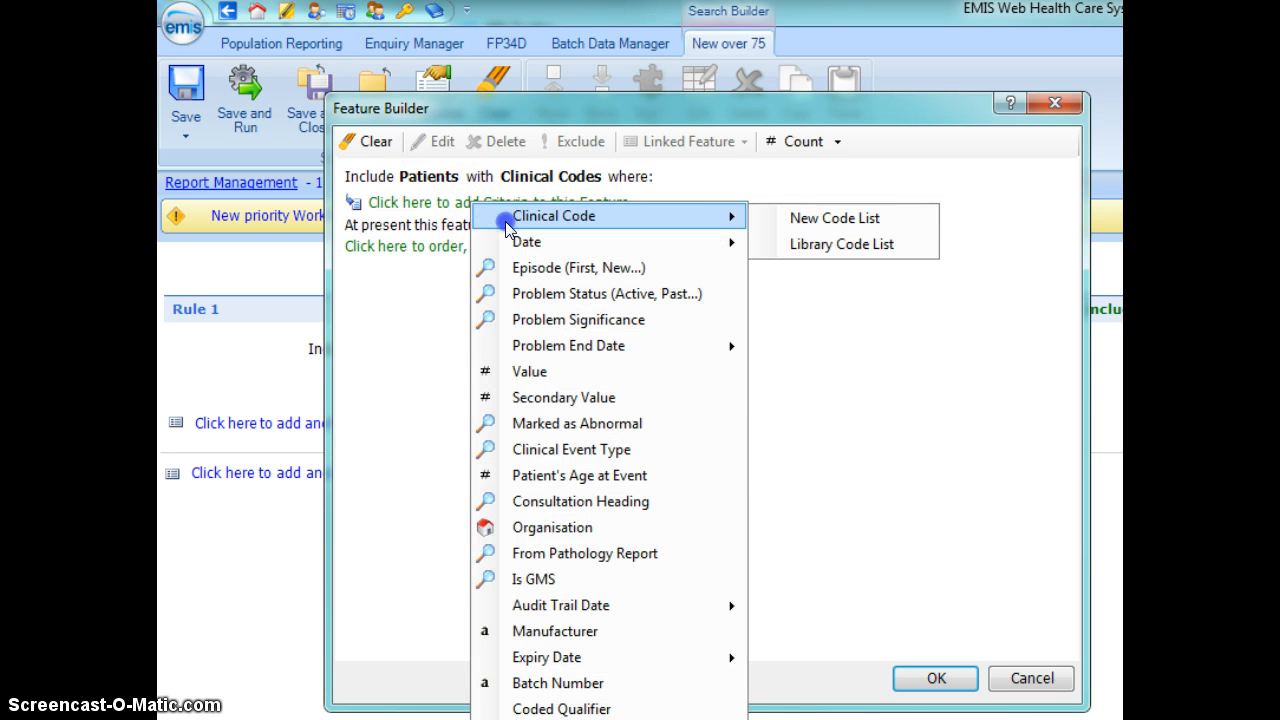
click(770, 218)
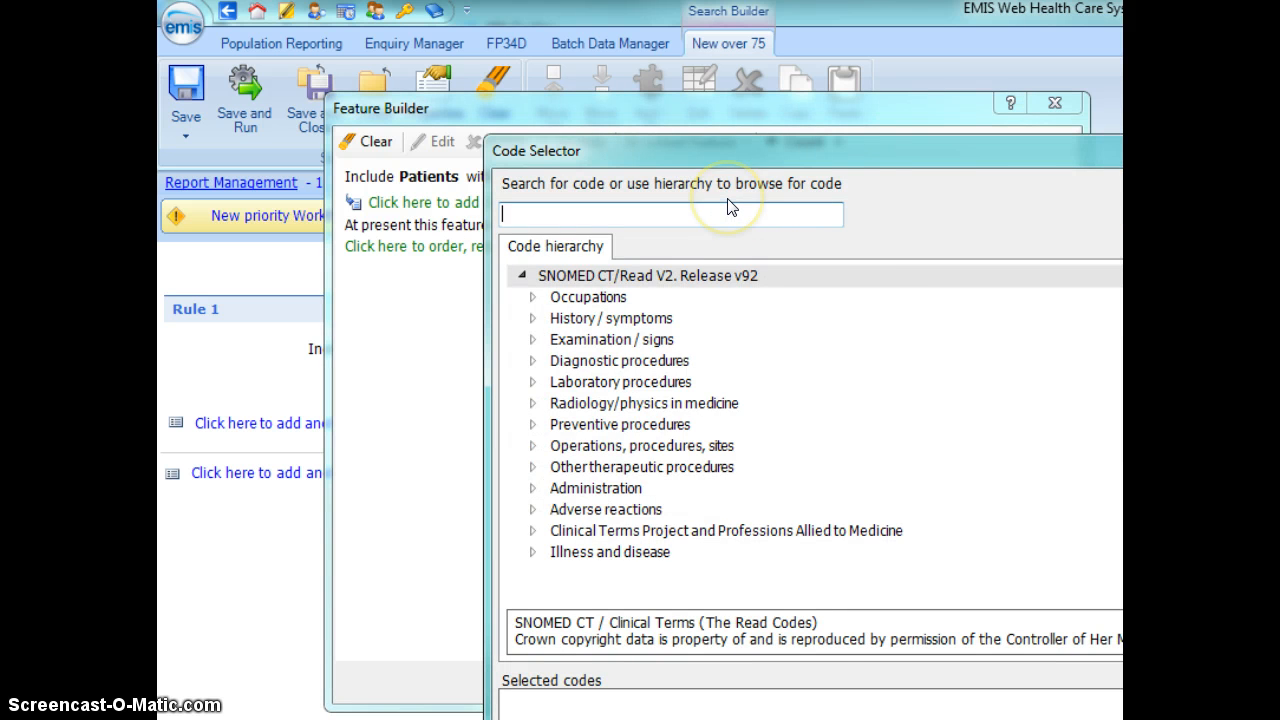
Step: Try to find the clinical code 76DJ in the code selector, and clear the search text
text(76dj)
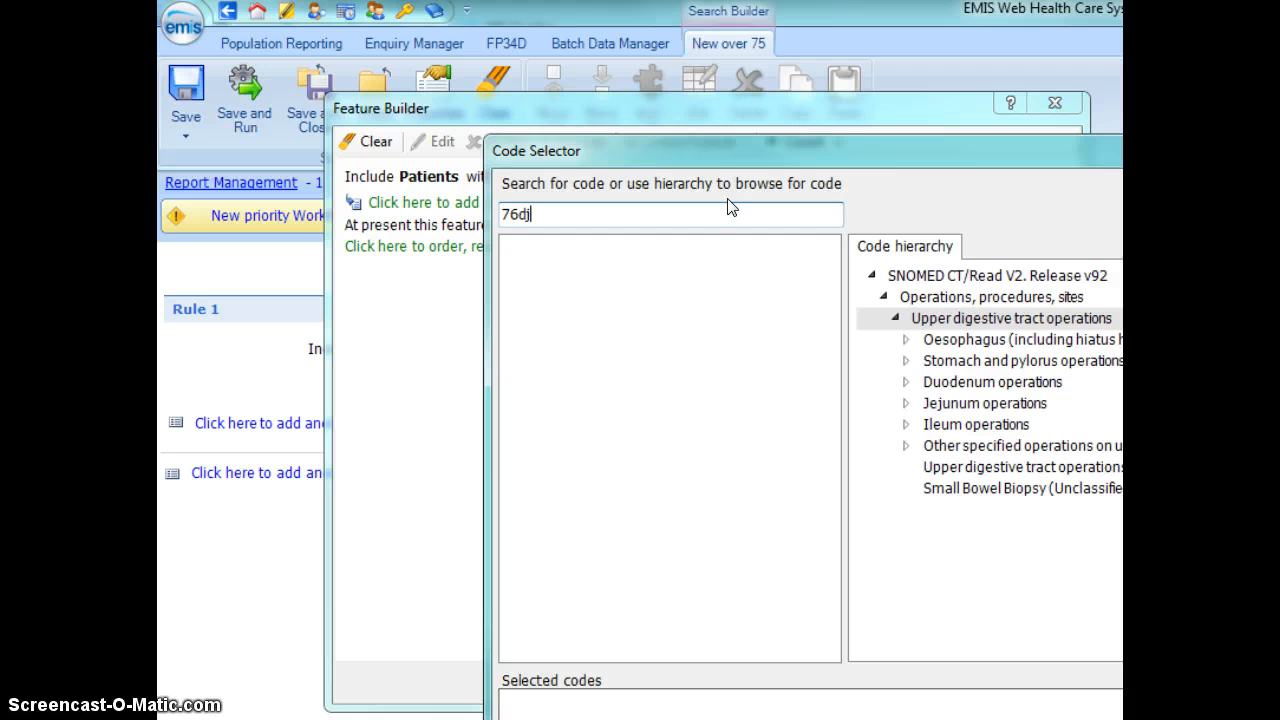
key(BackSpace)
key(BackSpace)
text(D)
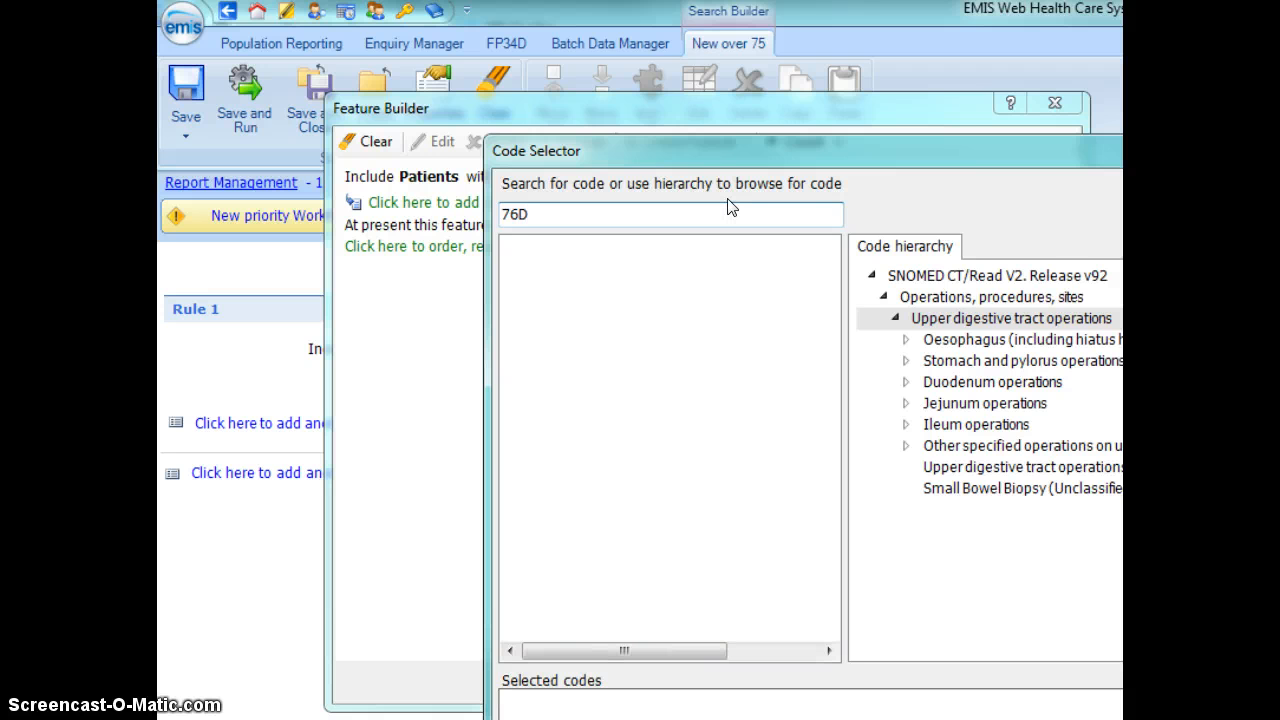
text(J)
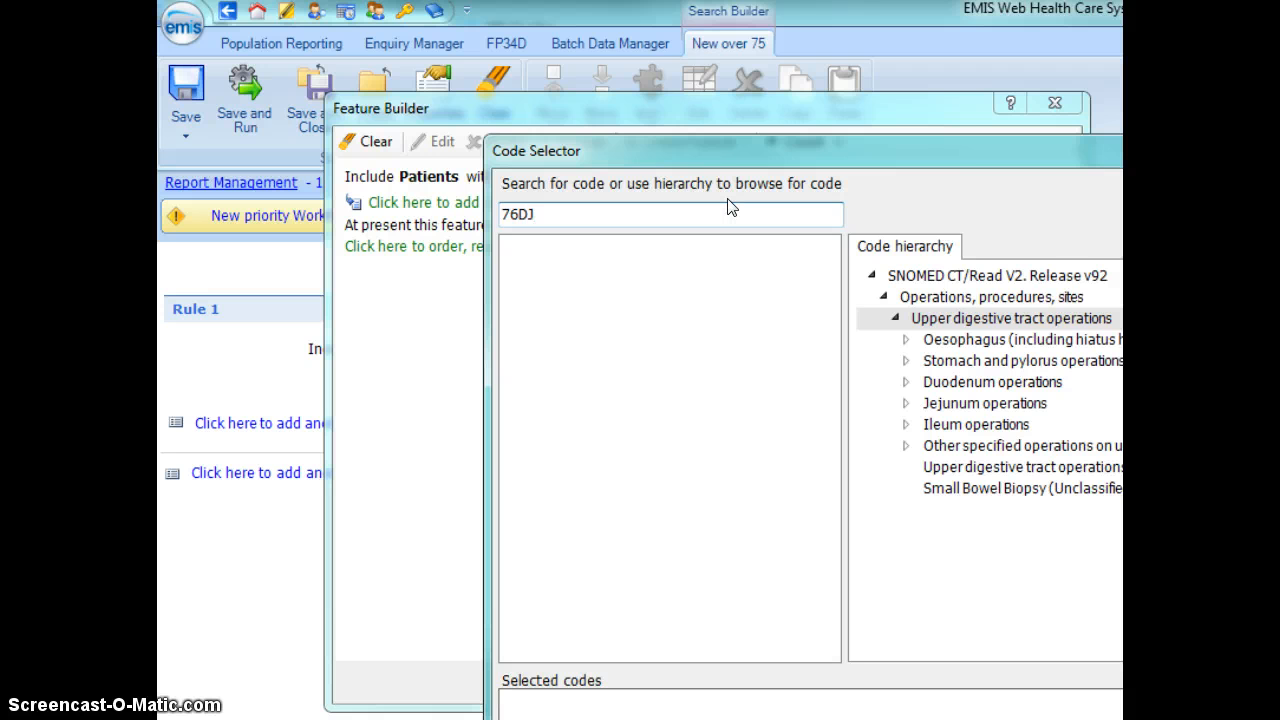
click(644, 213)
key(BackSpace)
key(BackSpace)
key(BackSpace)
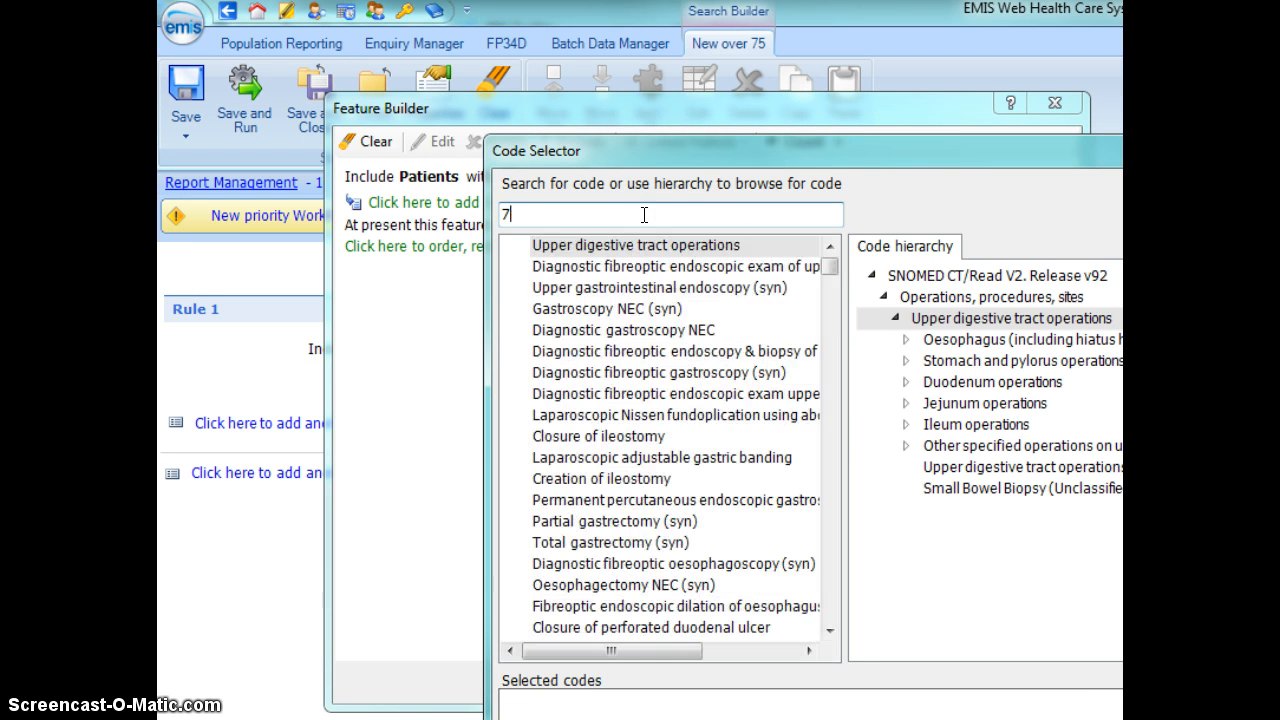
key(BackSpace)
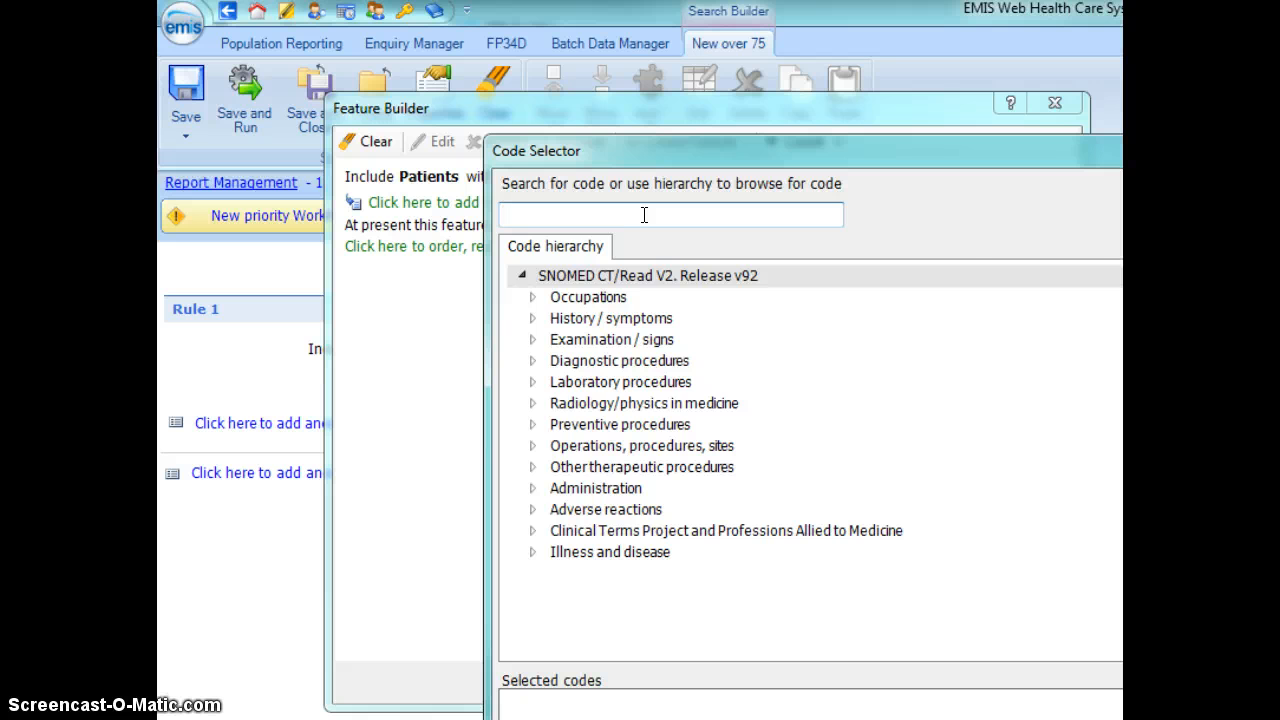
Step: Search for "named g", pick the code Informing patient of named accountable general practitioner, and confirm the Clinical Codes feature
text(named)
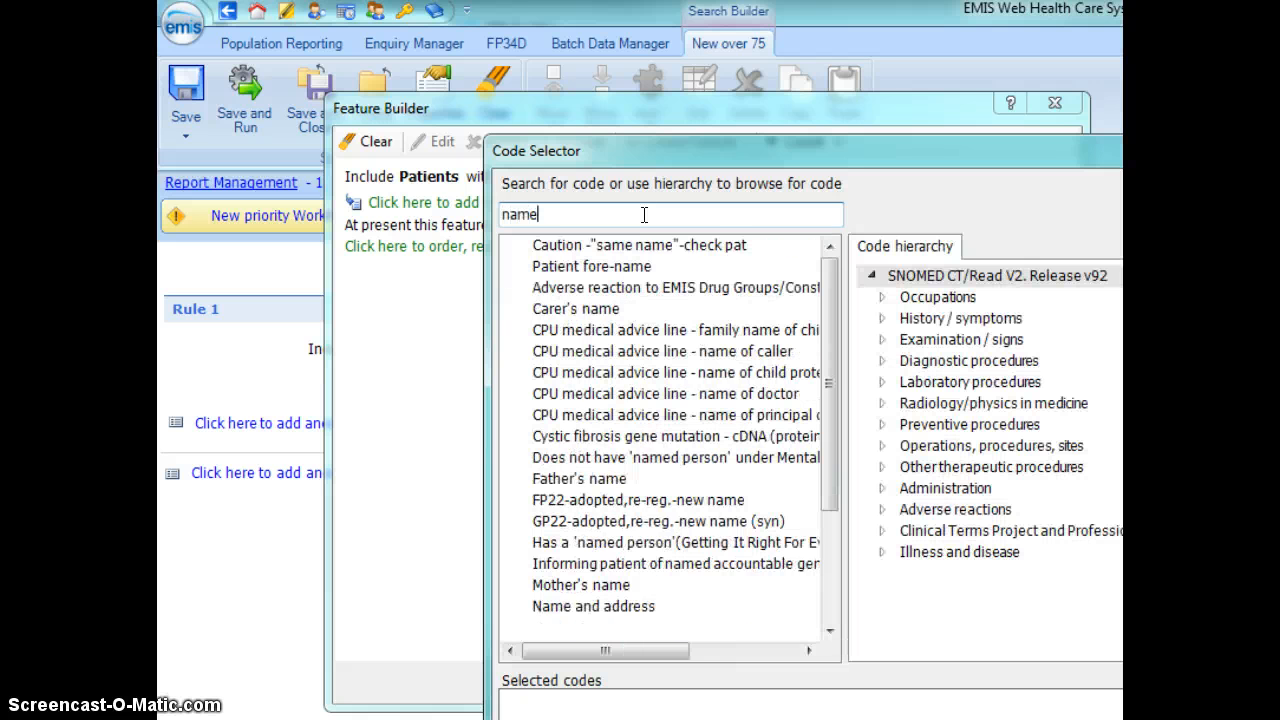
key(BackSpace)
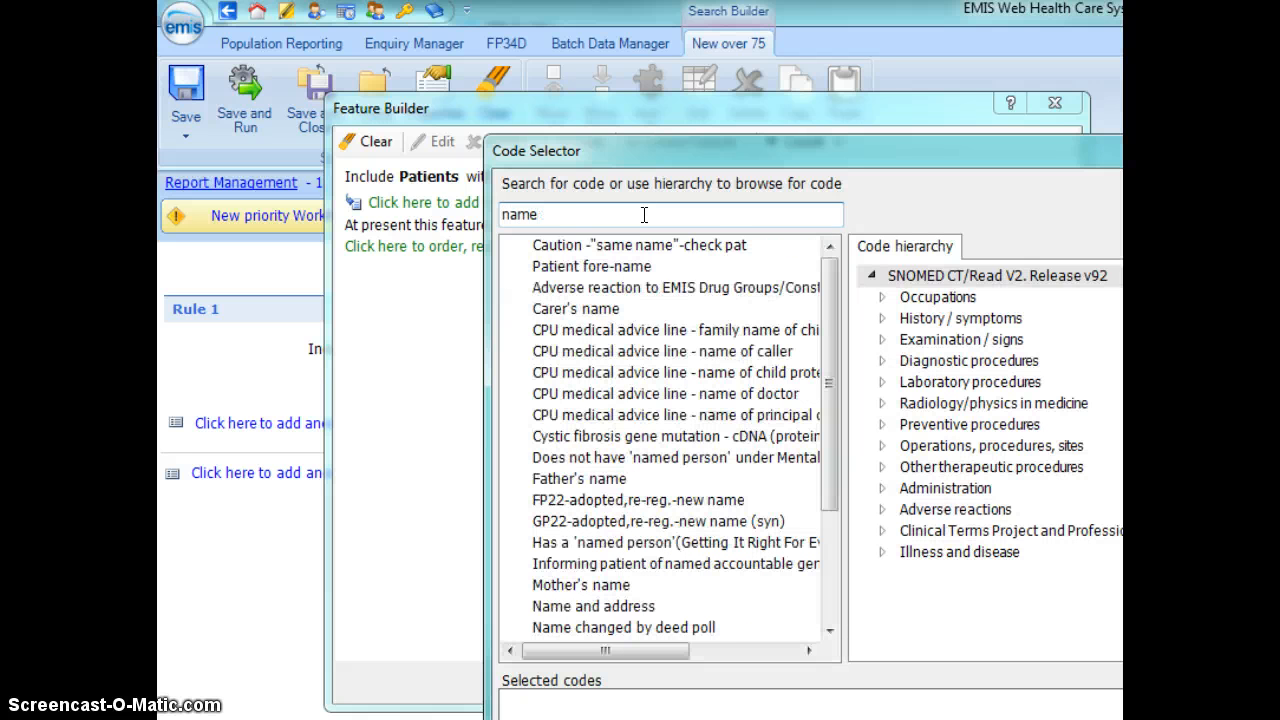
text(d g)
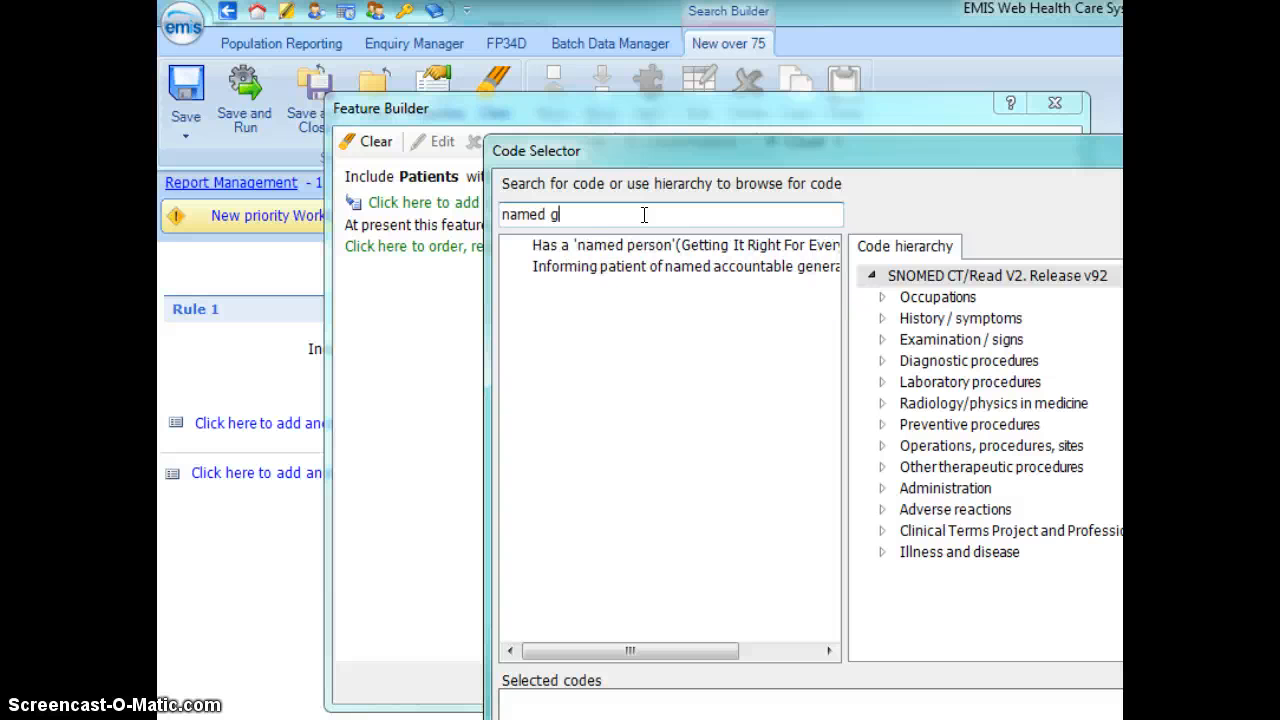
key(Down)
key(Down)
key(Return)
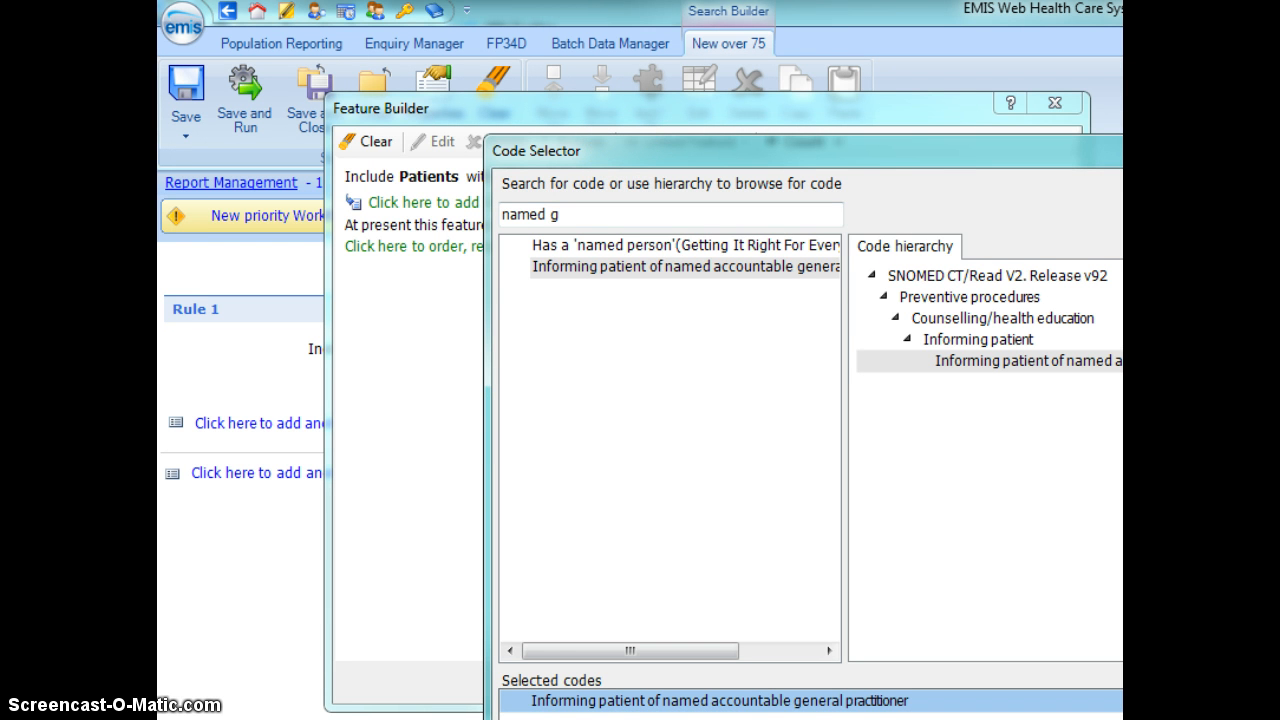
key(Return)
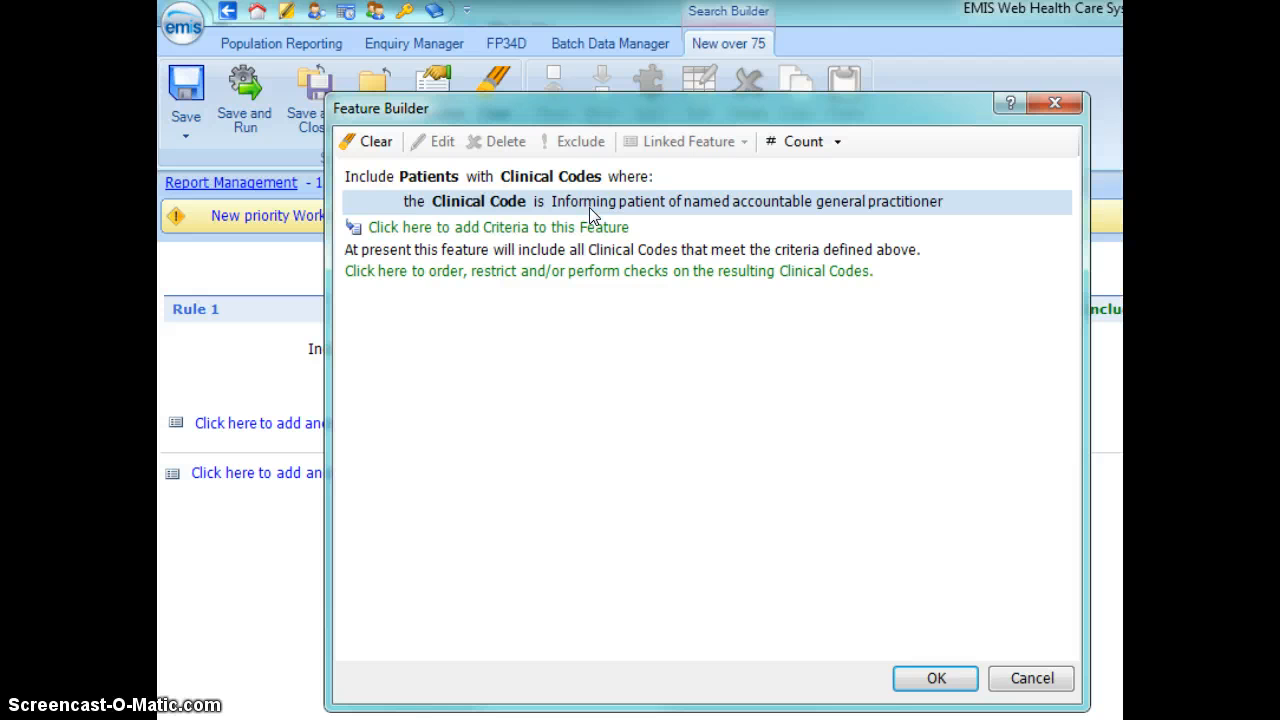
click(925, 678)
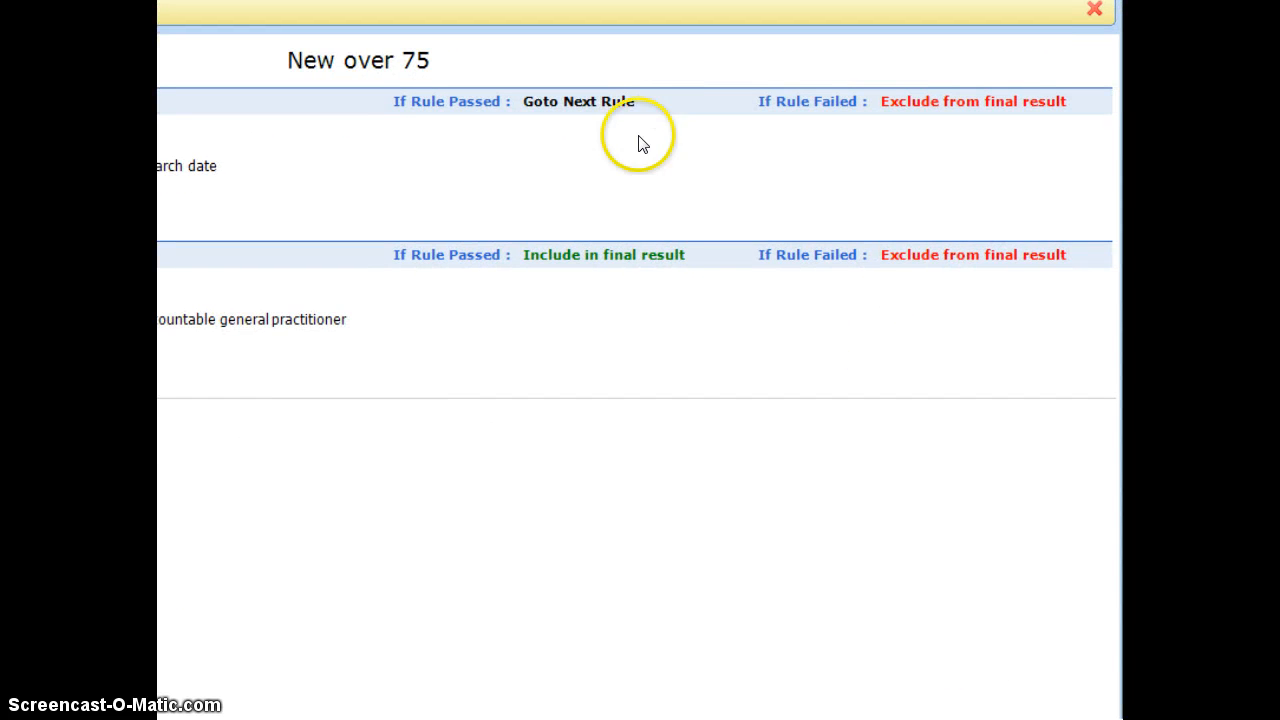
Step: Set Rule 2 to exclude patients from the final result if passed and include them if failed
click(583, 257)
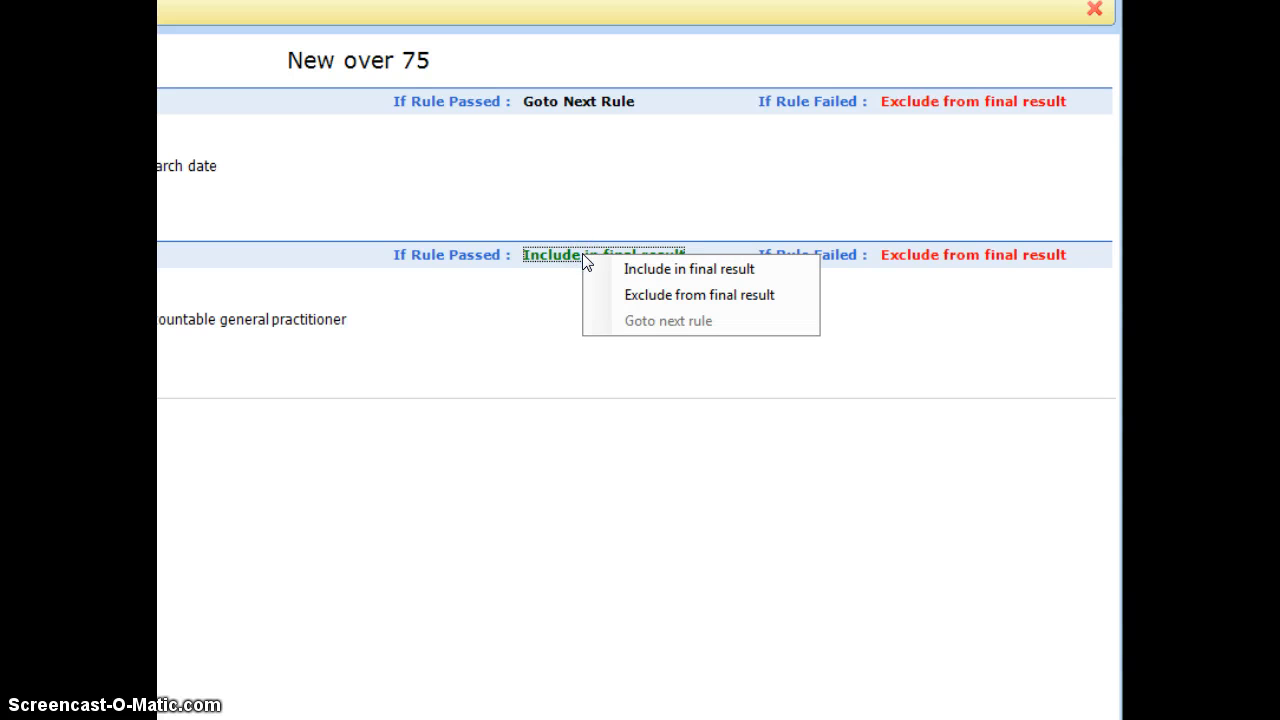
click(627, 294)
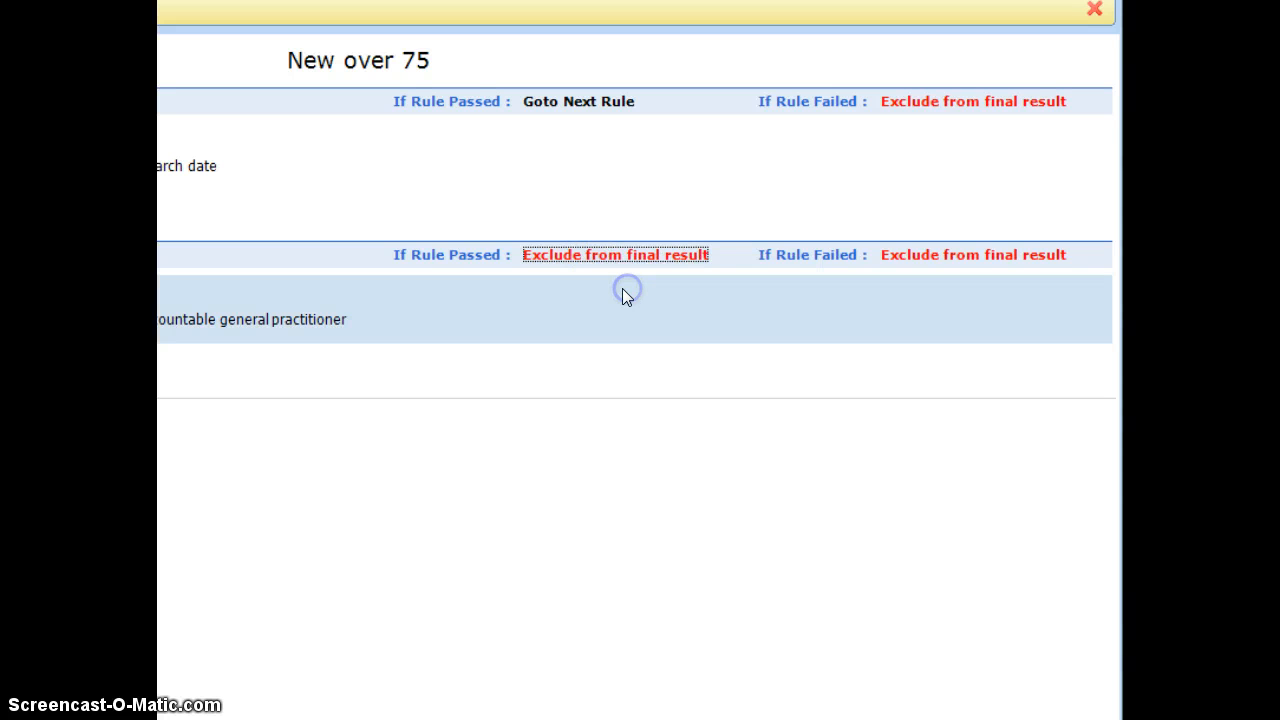
click(938, 258)
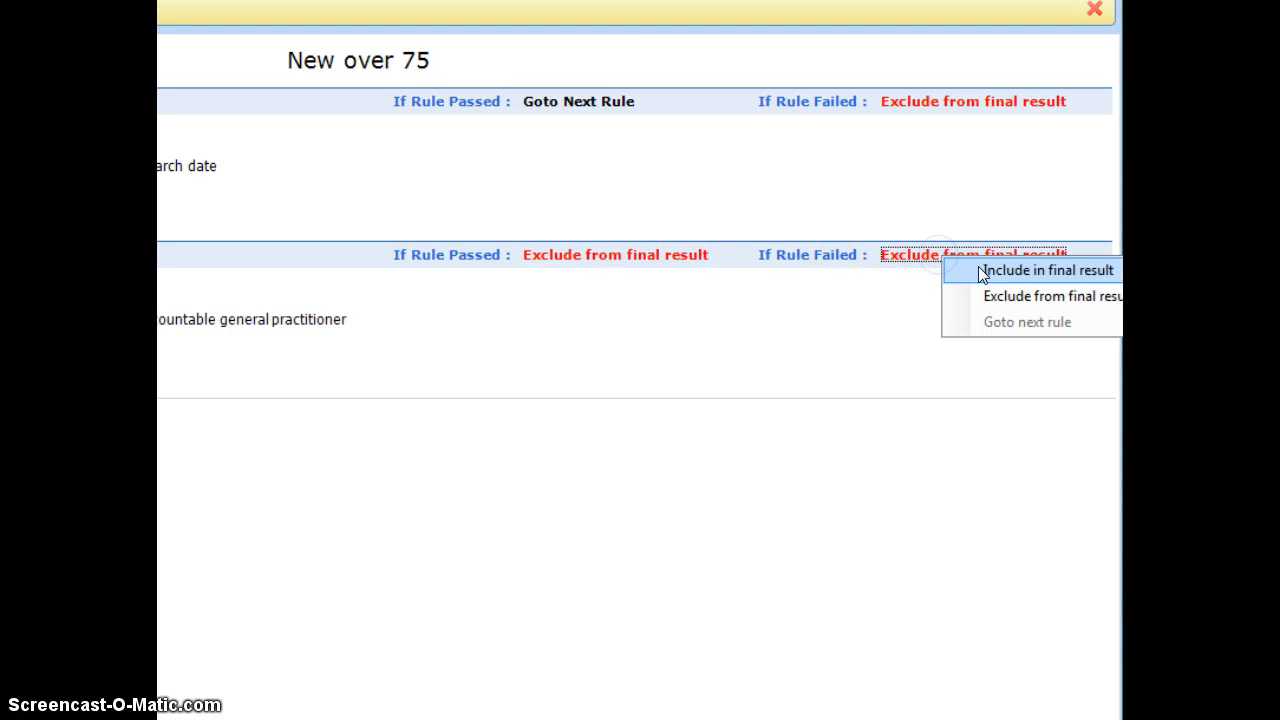
click(984, 270)
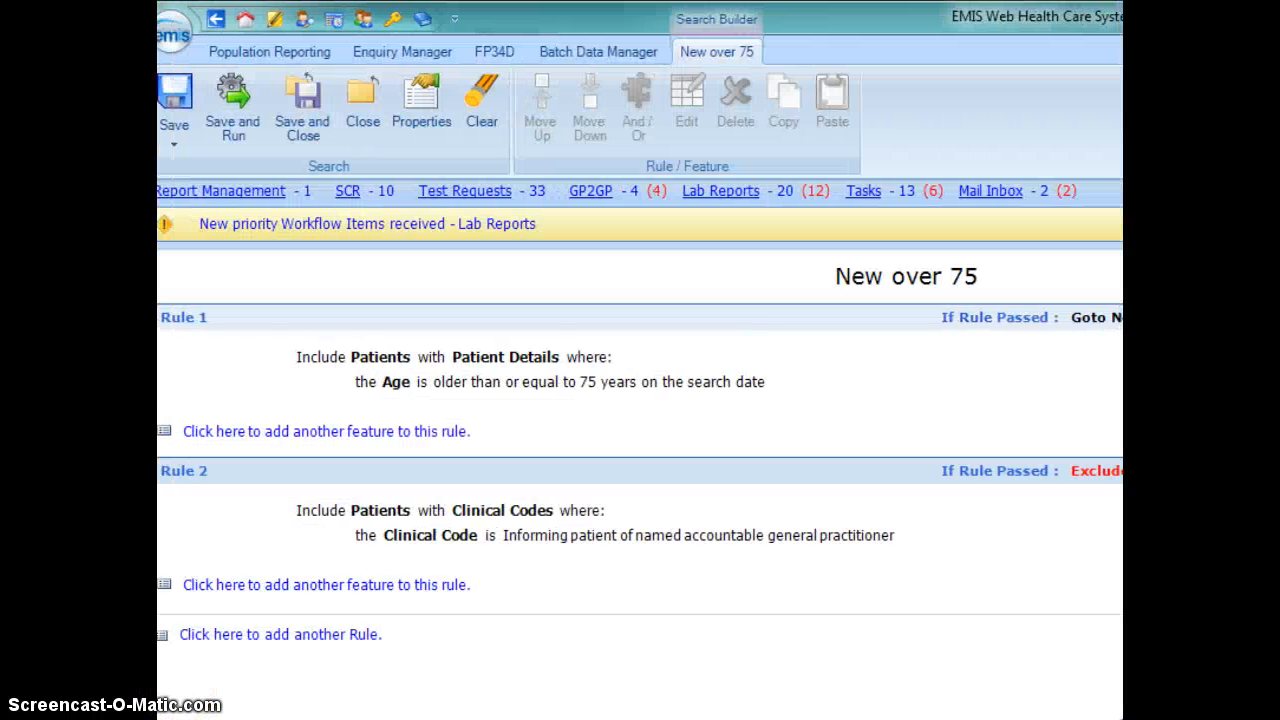
Step: Save and run the New over 75 search
click(245, 101)
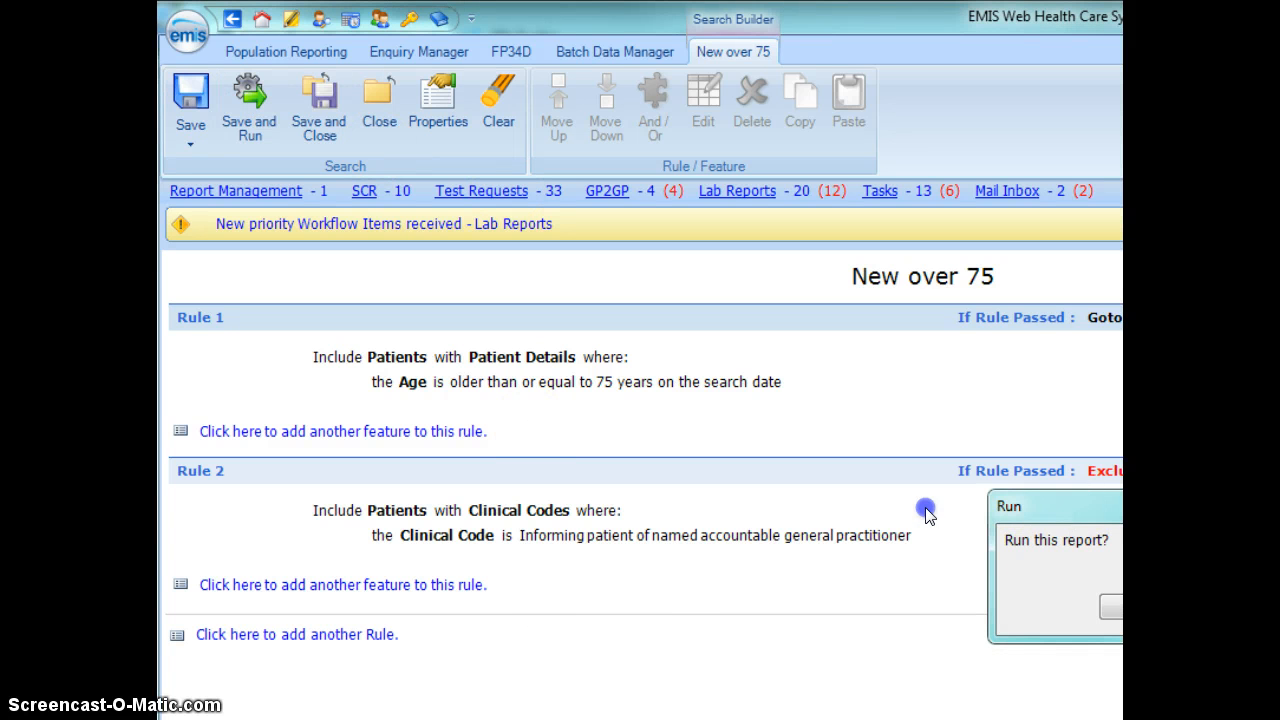
click(972, 604)
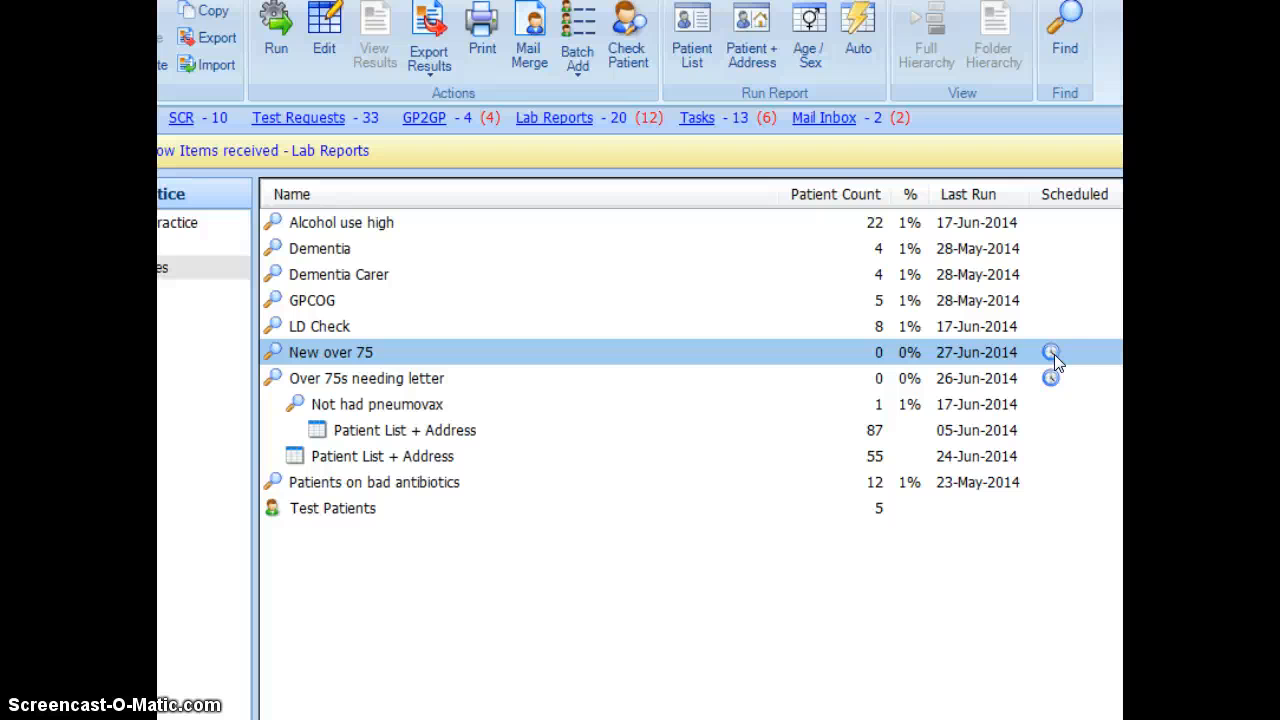
click(1051, 354)
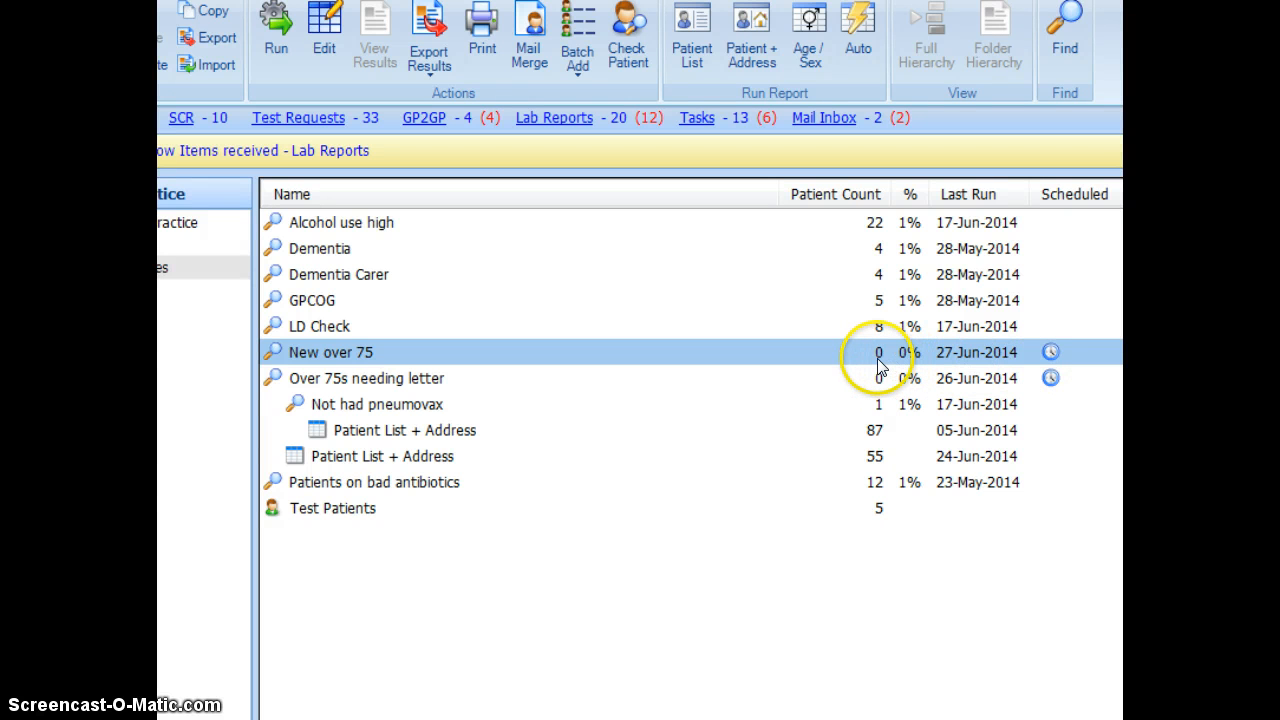
Step: Run a Patient + Address report on the Test Patients population
click(325, 511)
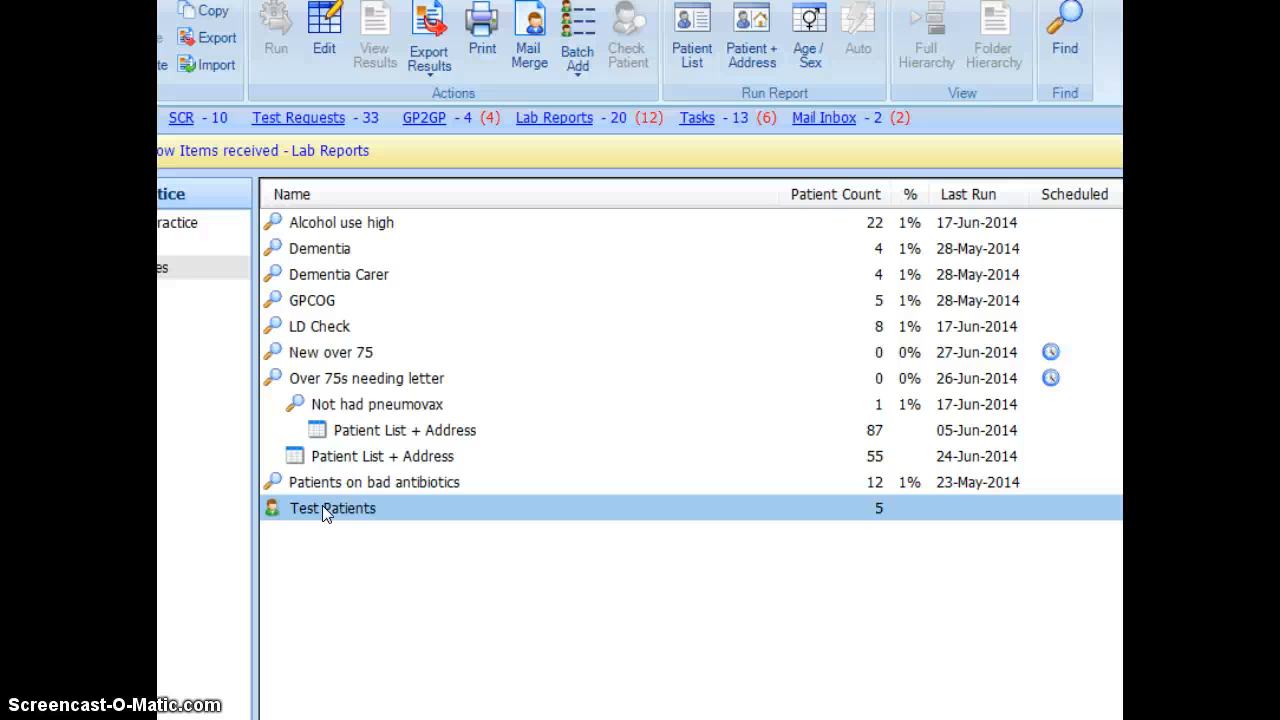
right_click(324, 511)
click(356, 630)
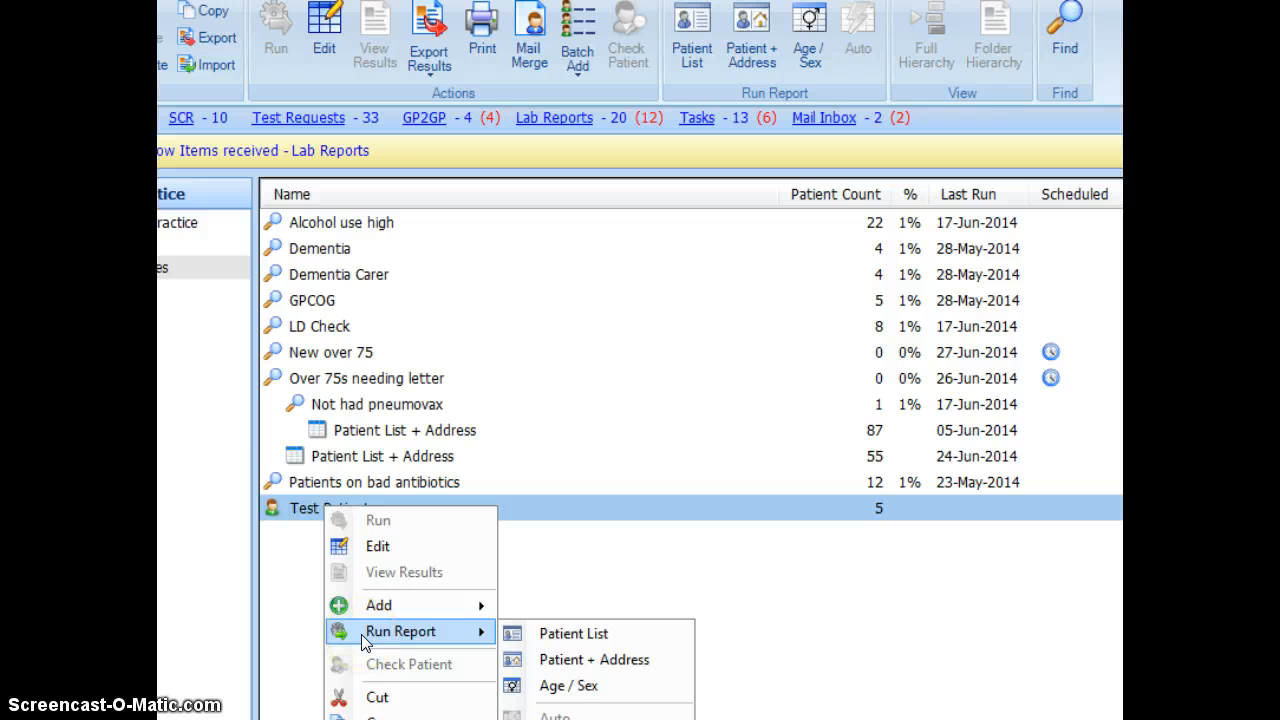
click(645, 660)
click(848, 519)
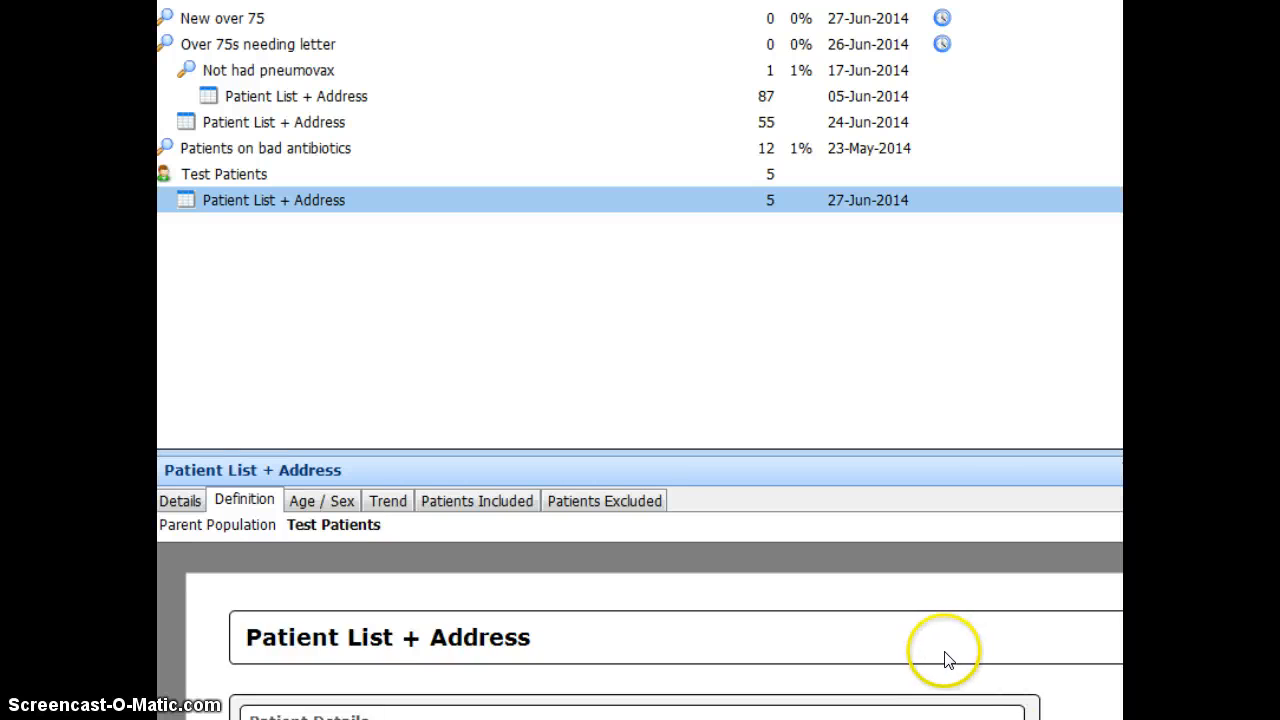
Step: Review the definition of the Test Patients' Patient List + Address report and view its results
scroll(948, 660, down, 3)
scroll(948, 660, up, 3)
scroll(943, 660, down, 3)
scroll(943, 660, up, 3)
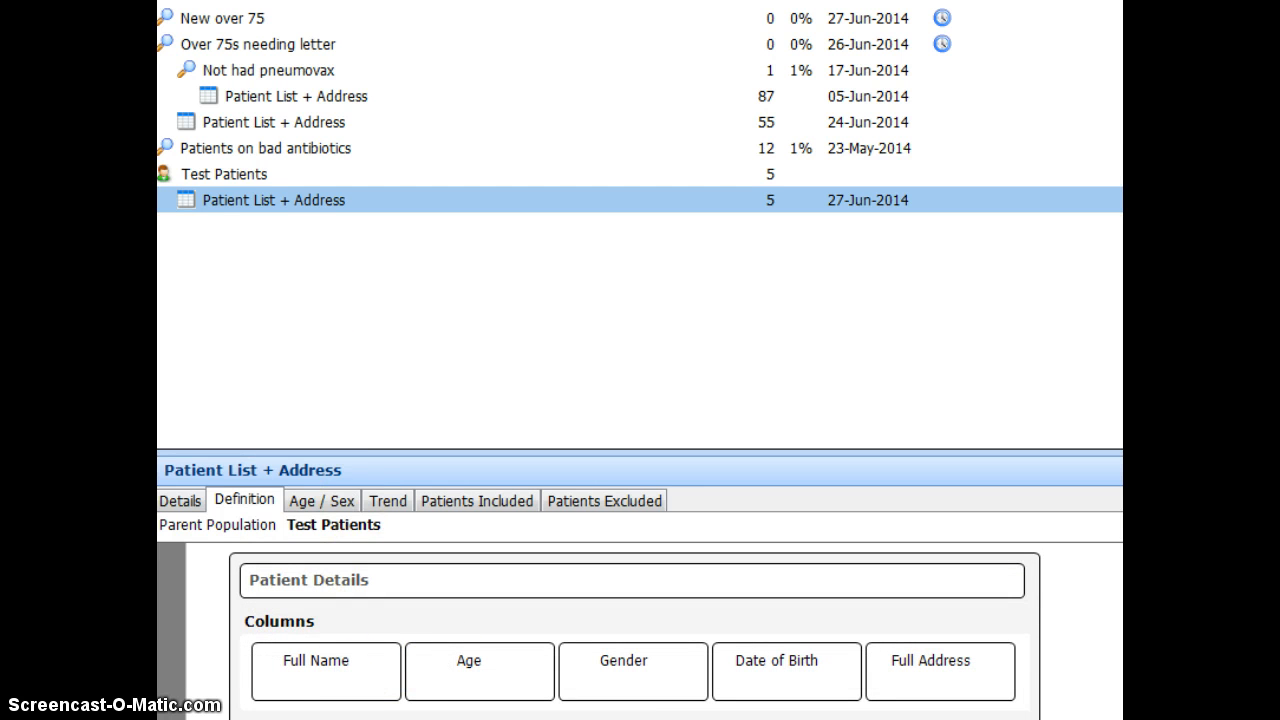
right_click(245, 201)
click(316, 268)
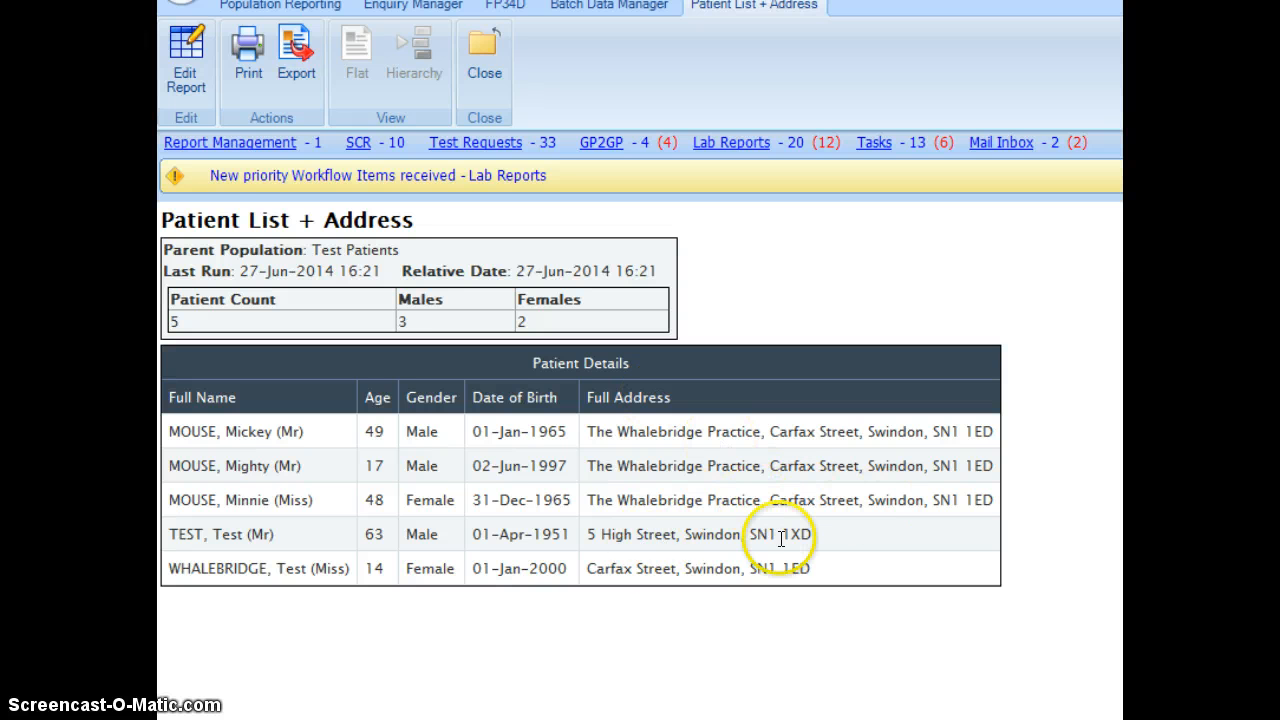
Step: Edit the report and remove the Full Name, Age, Gender, Date of Birth and Full Address columns
click(187, 61)
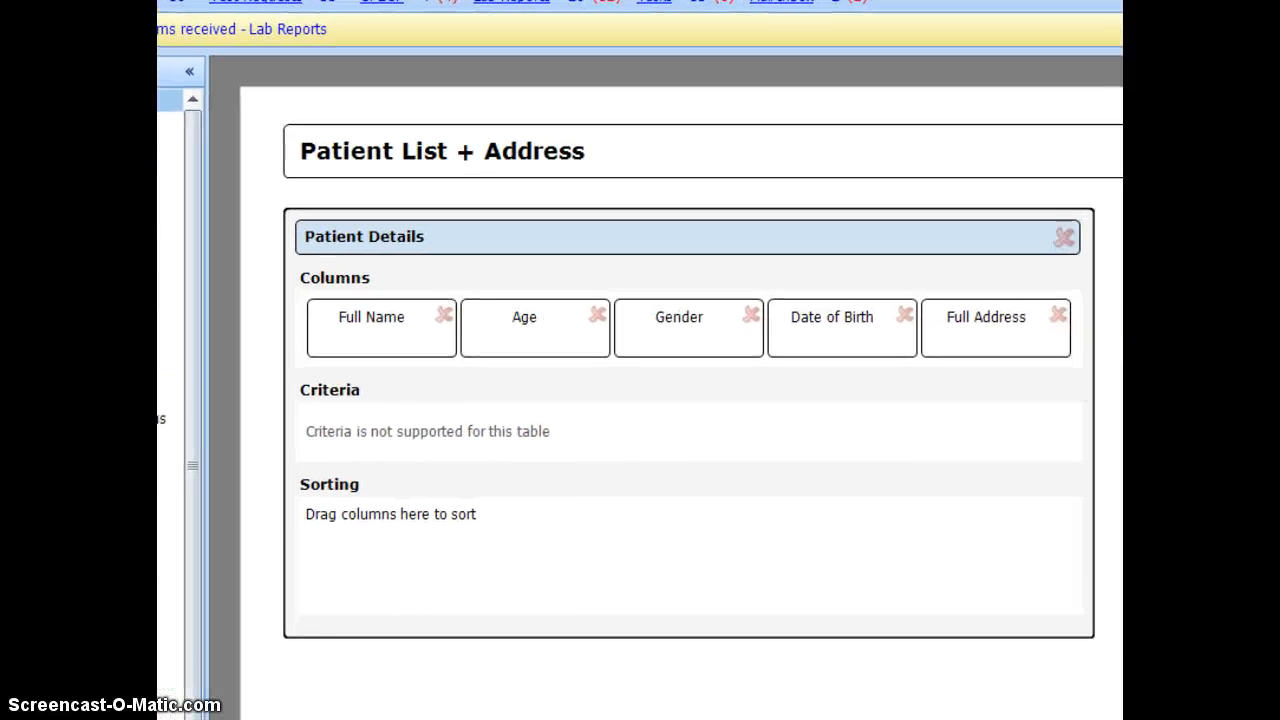
click(1057, 317)
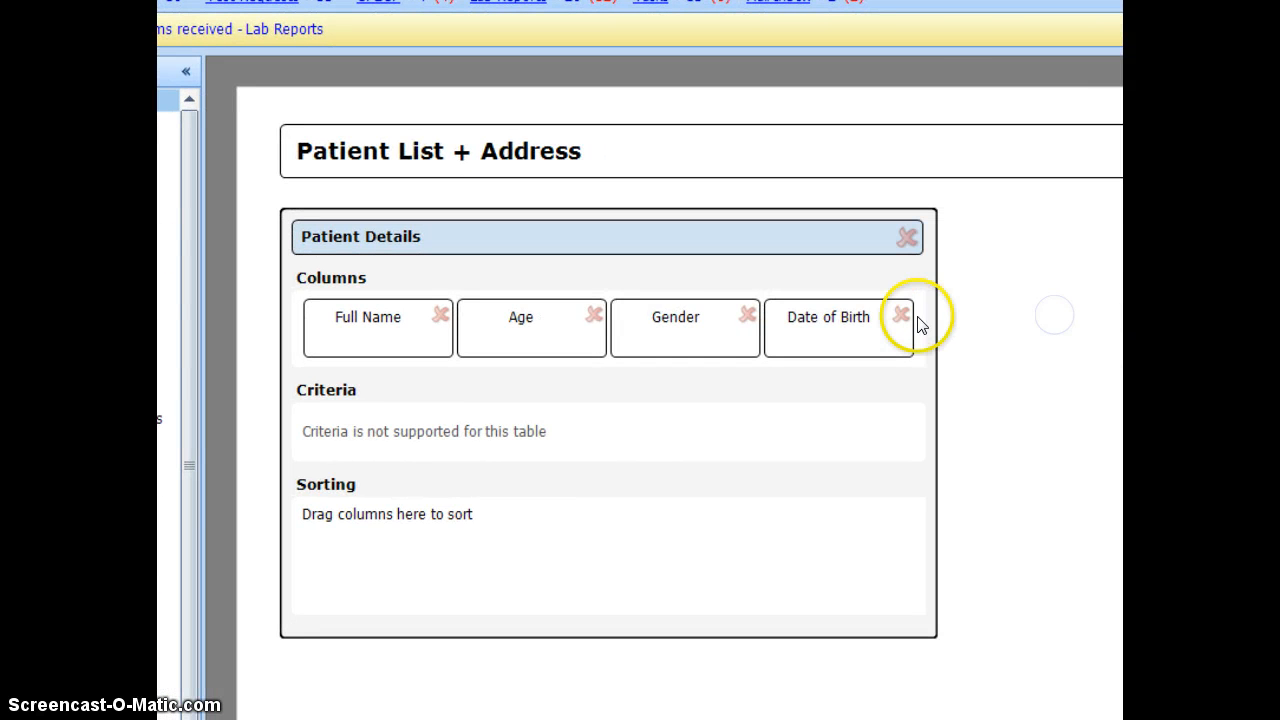
click(902, 317)
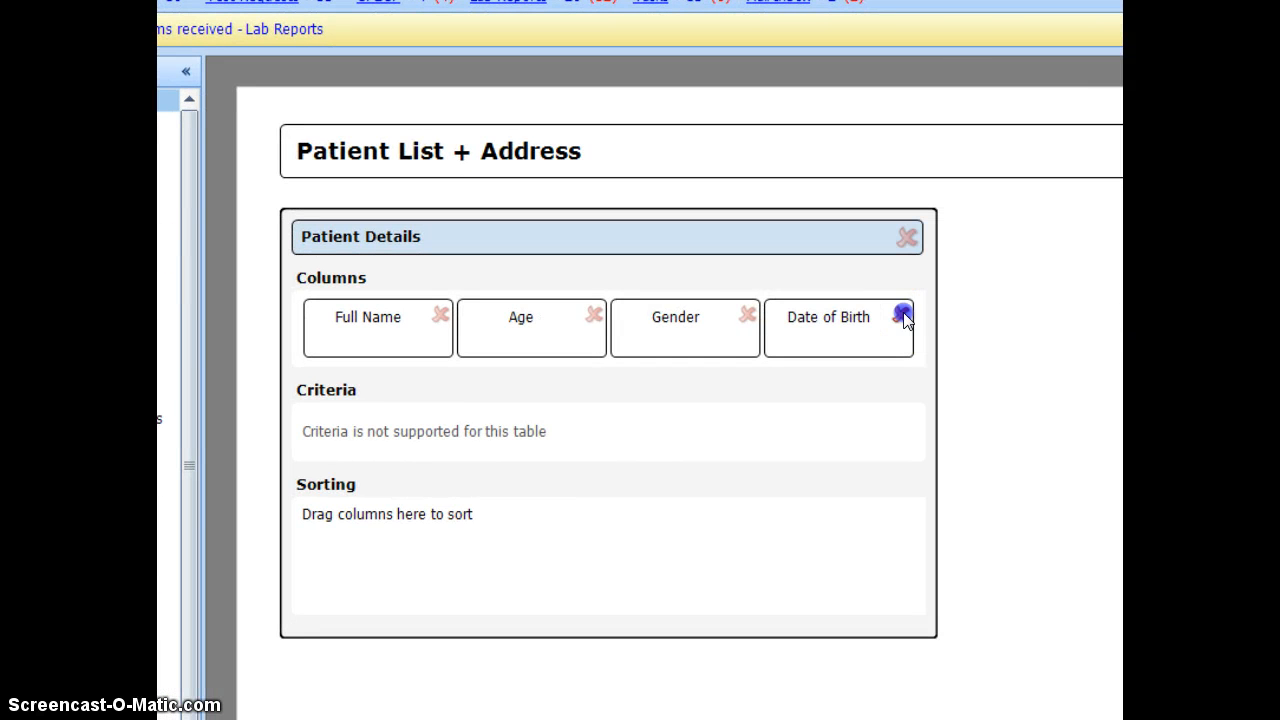
click(742, 315)
click(595, 315)
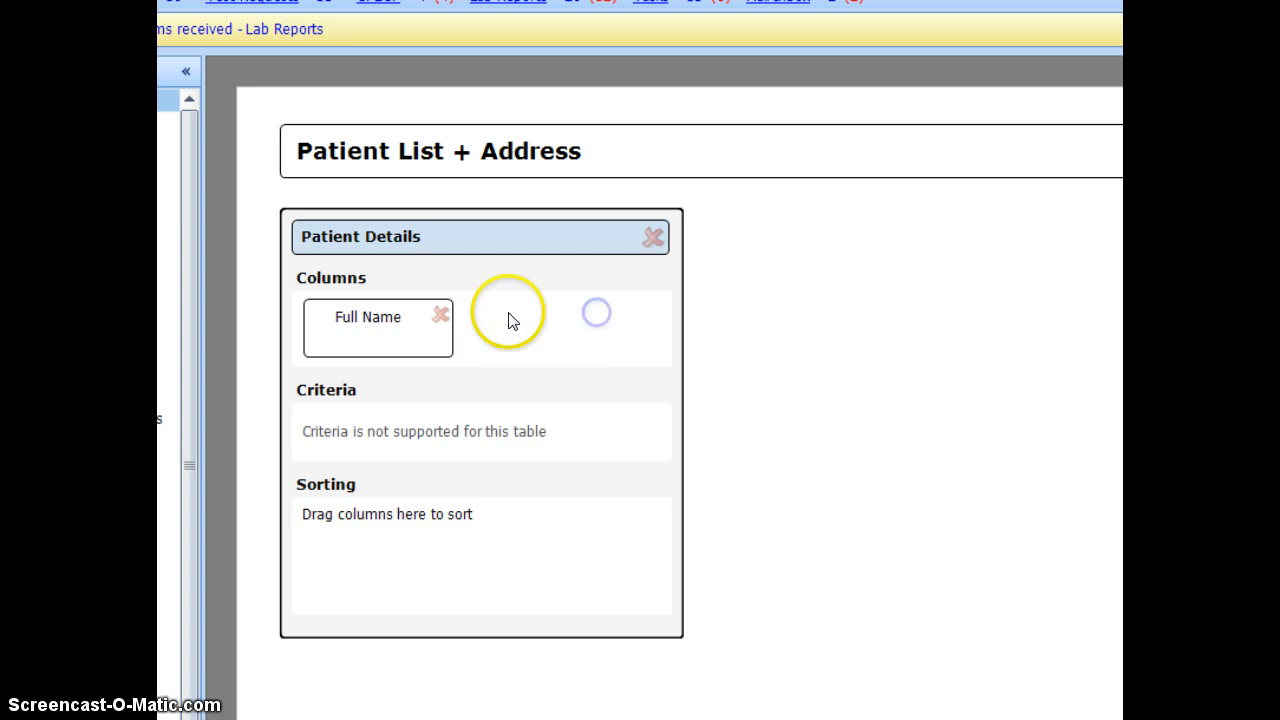
click(438, 316)
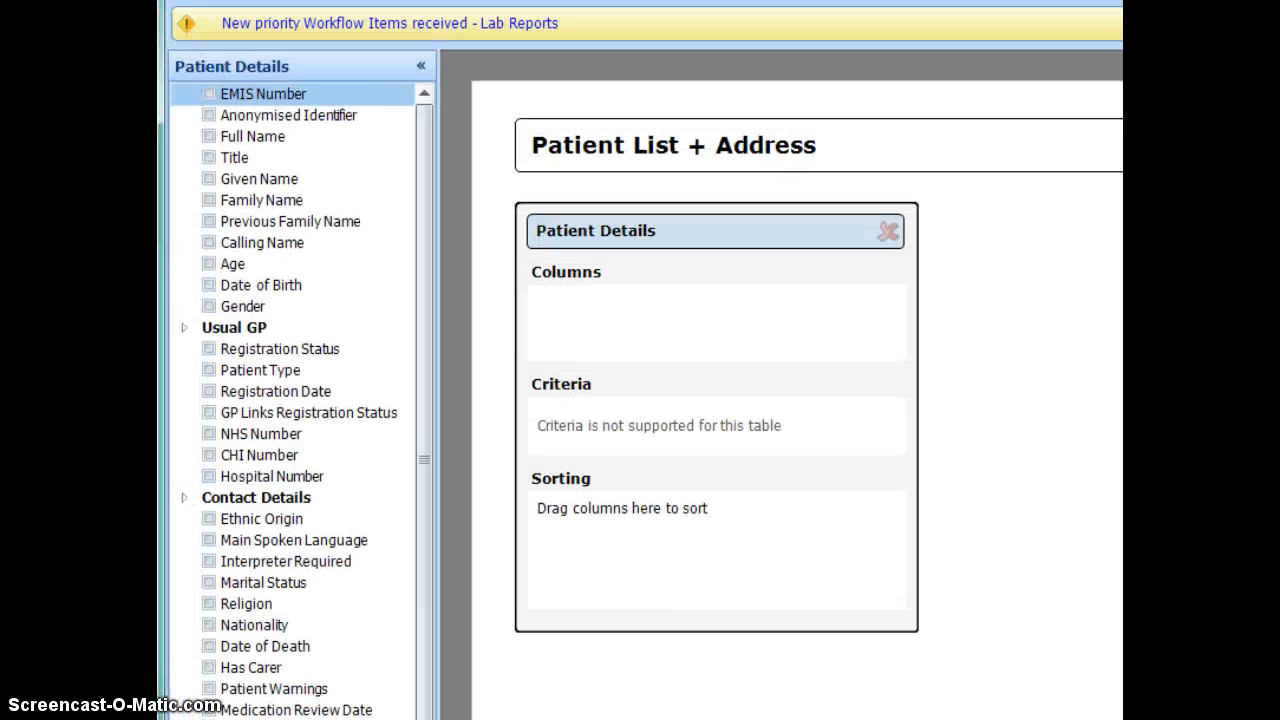
Step: Add the Title, Given Name and Family Name columns to the Patient Details table
click(209, 158)
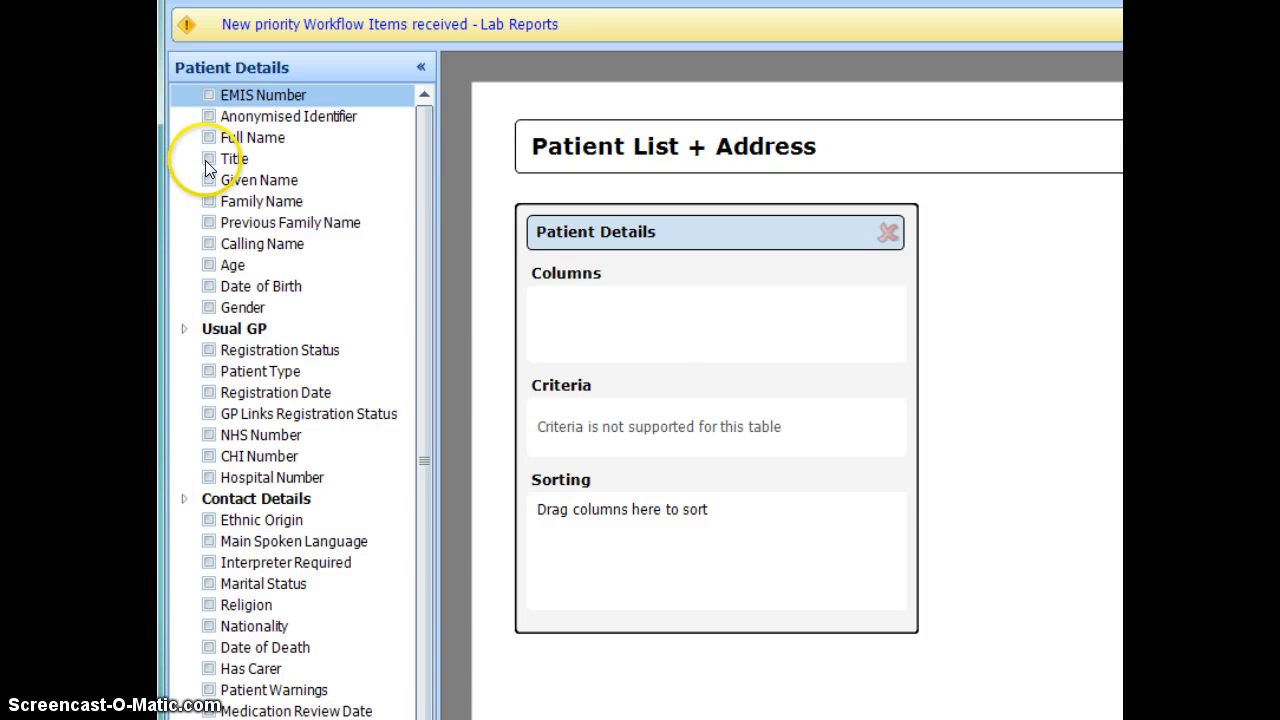
click(209, 180)
click(209, 201)
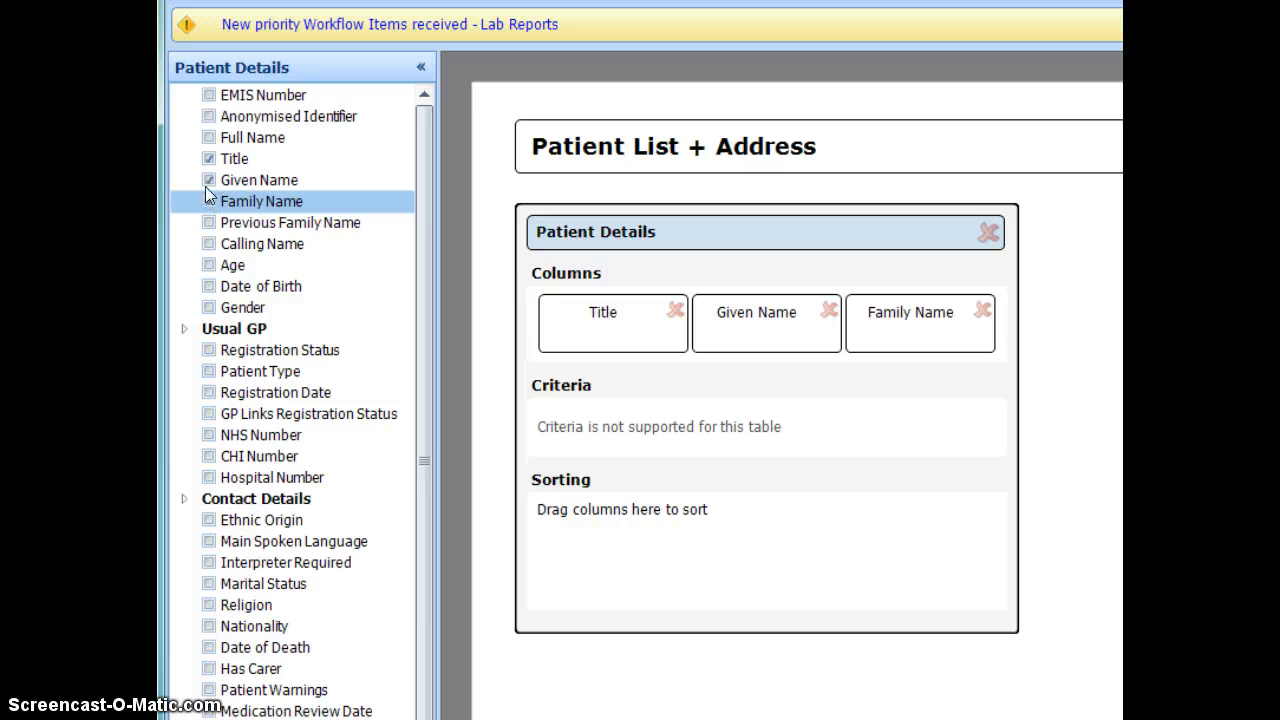
click(208, 264)
Step: Add the contact columns House Name / Flat Number, Number and Street, Locality, Town, County and Postcode to the report
scroll(232, 298, down, 2)
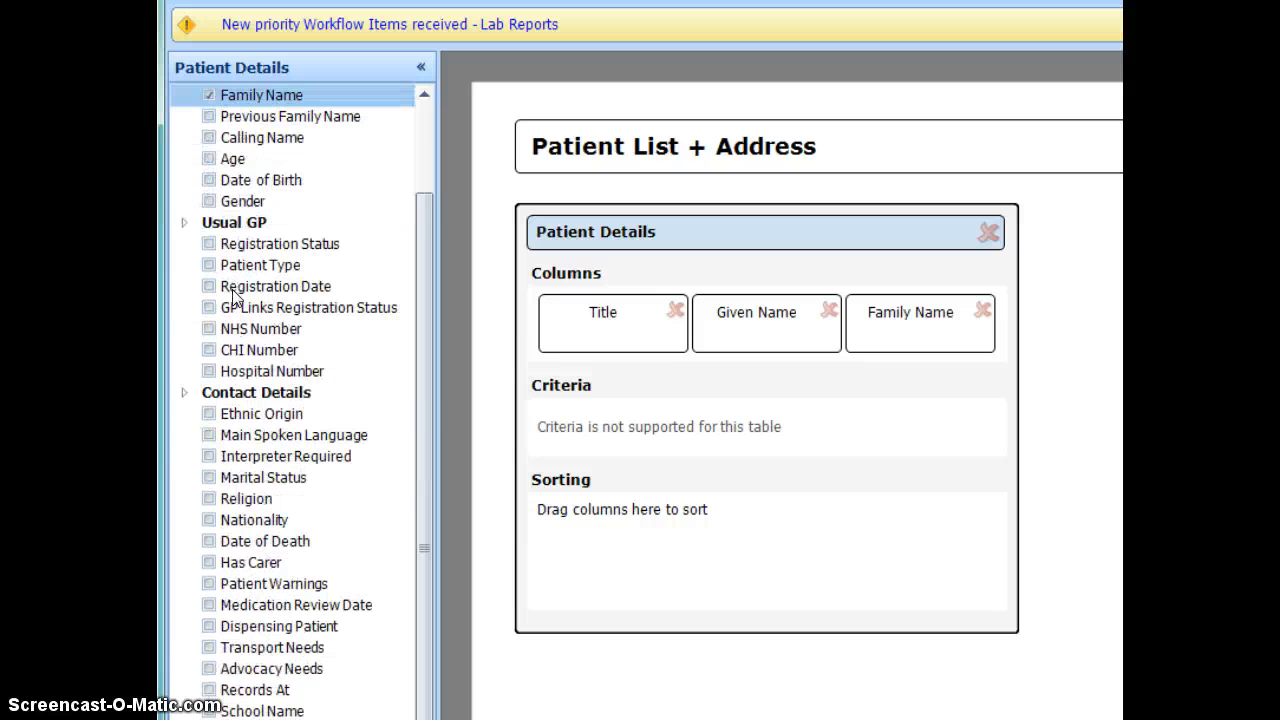
click(184, 396)
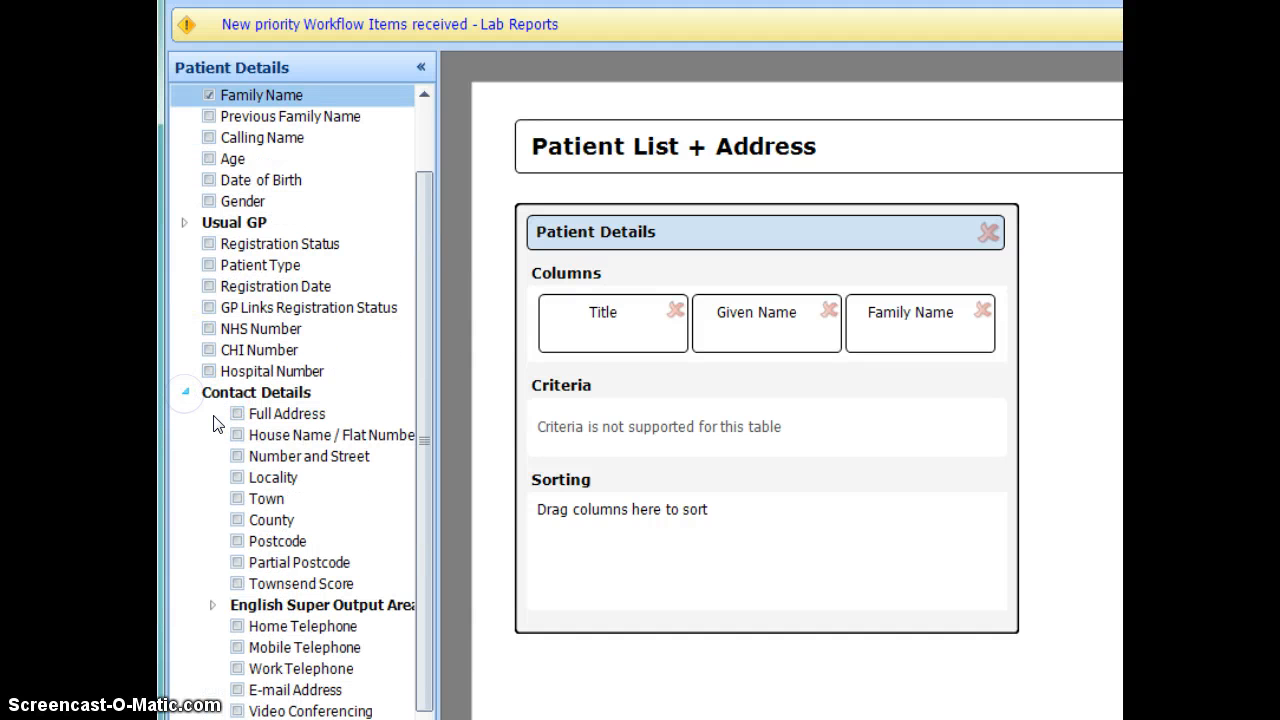
click(237, 435)
click(237, 456)
click(237, 478)
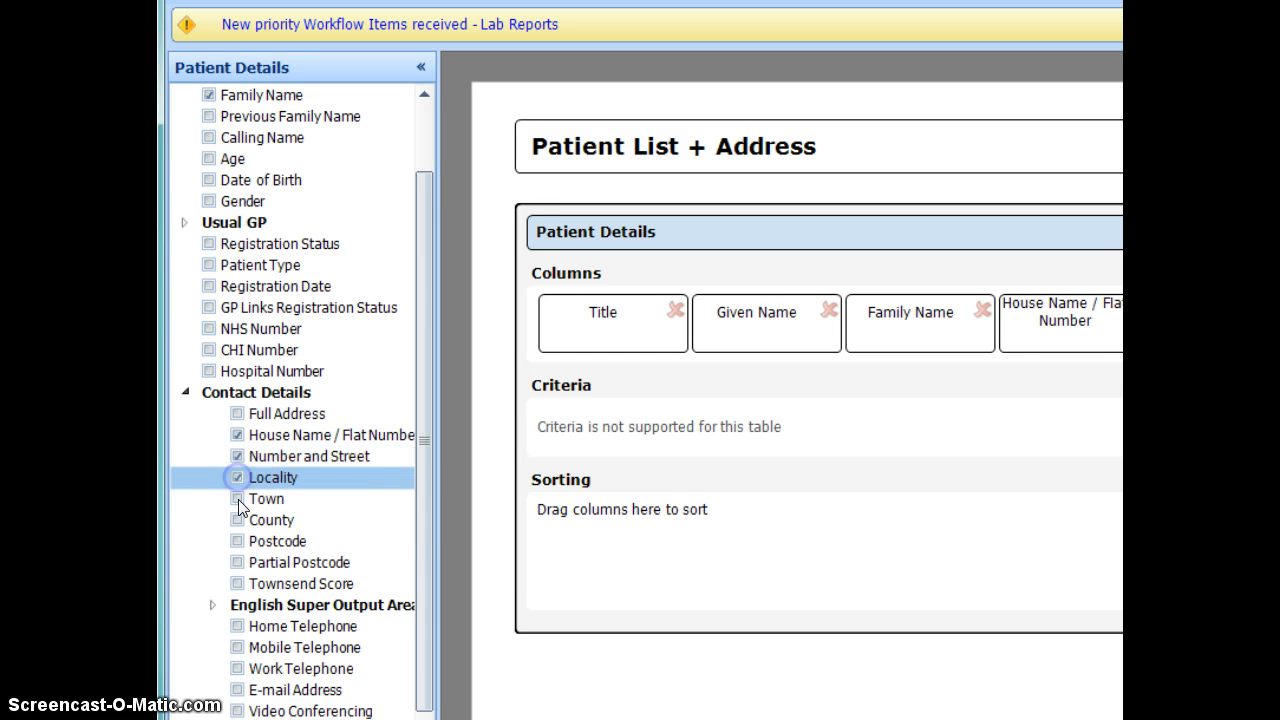
click(237, 498)
click(237, 520)
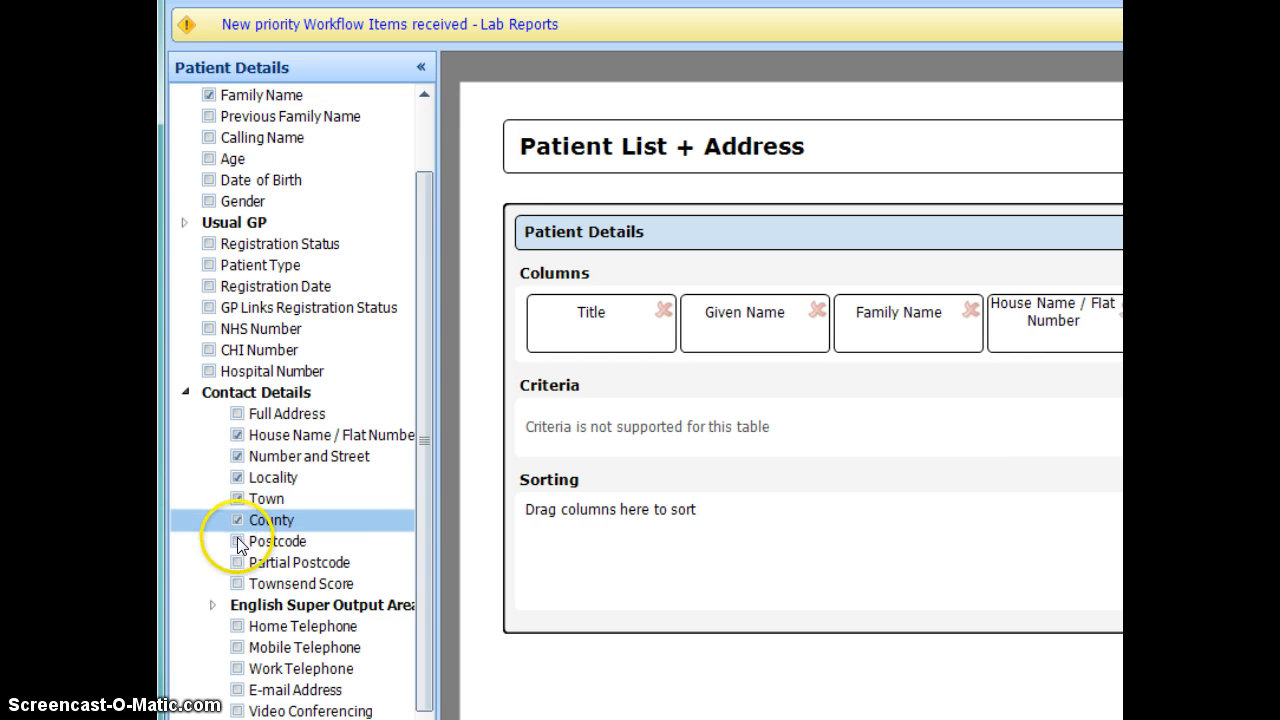
click(237, 541)
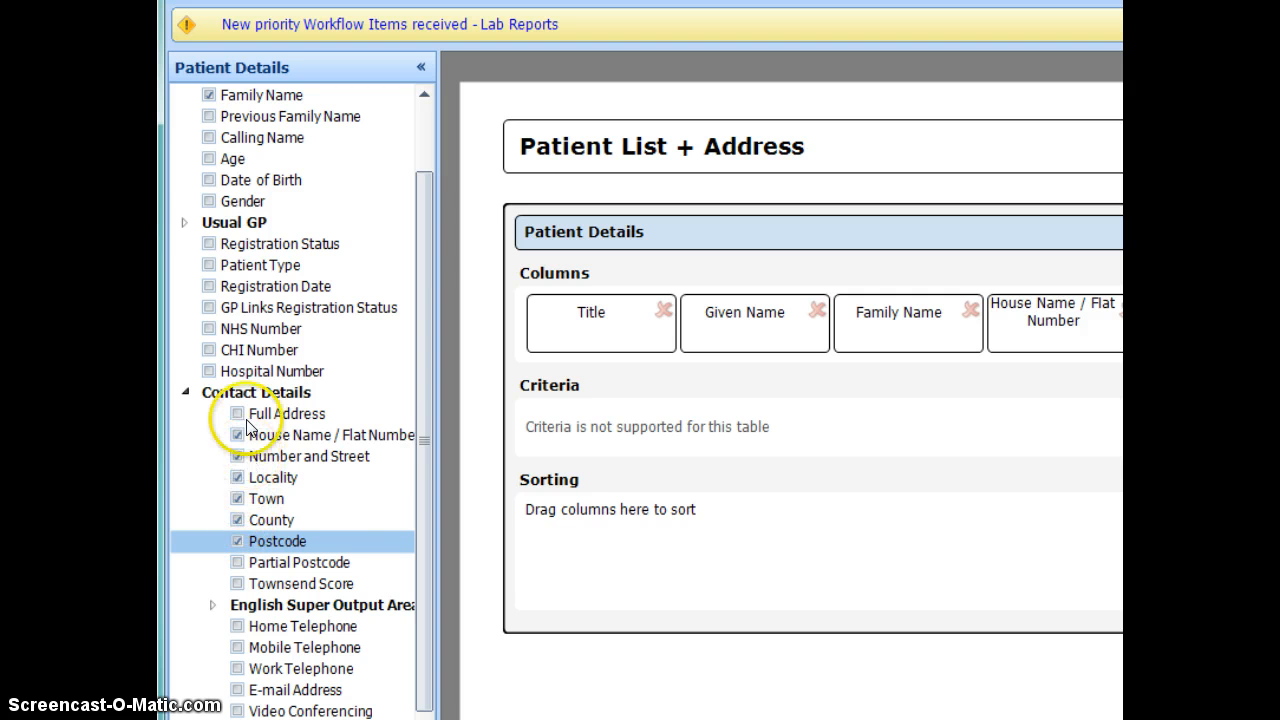
Step: Add the EMIS Number and NHS Number columns, then run the edited Patient List + Address report
scroll(247, 405, up, 2)
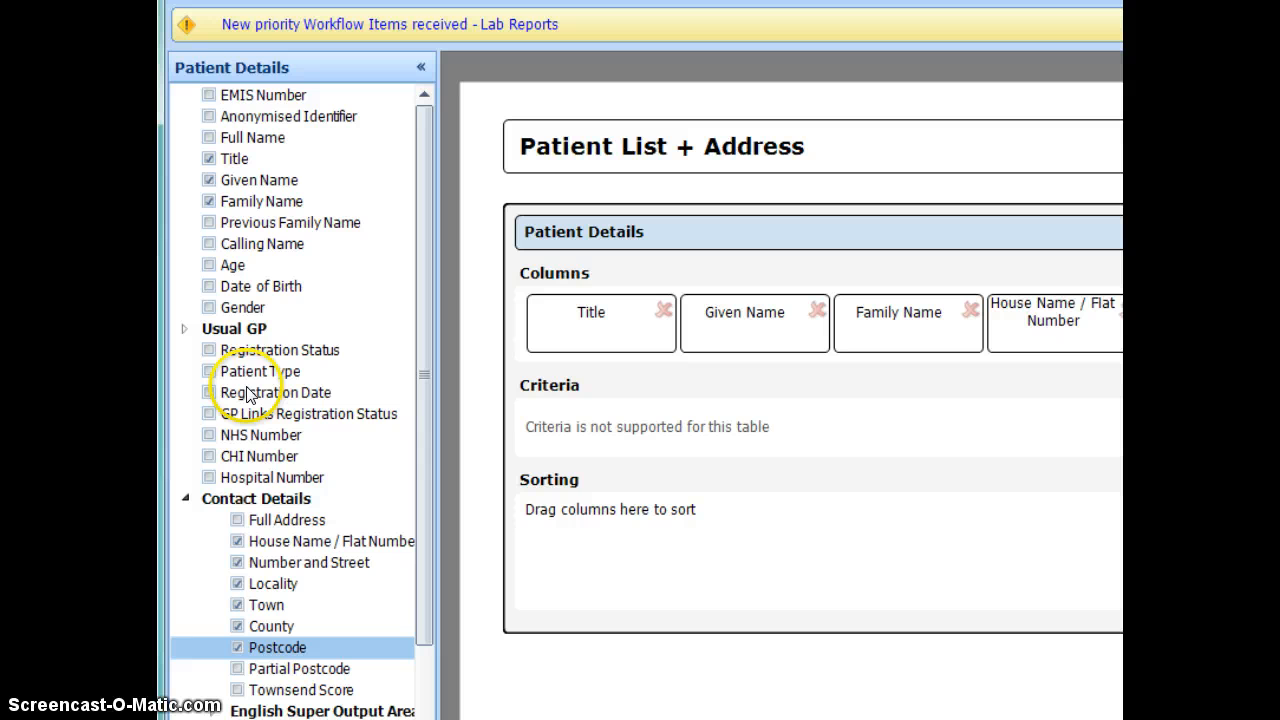
click(209, 96)
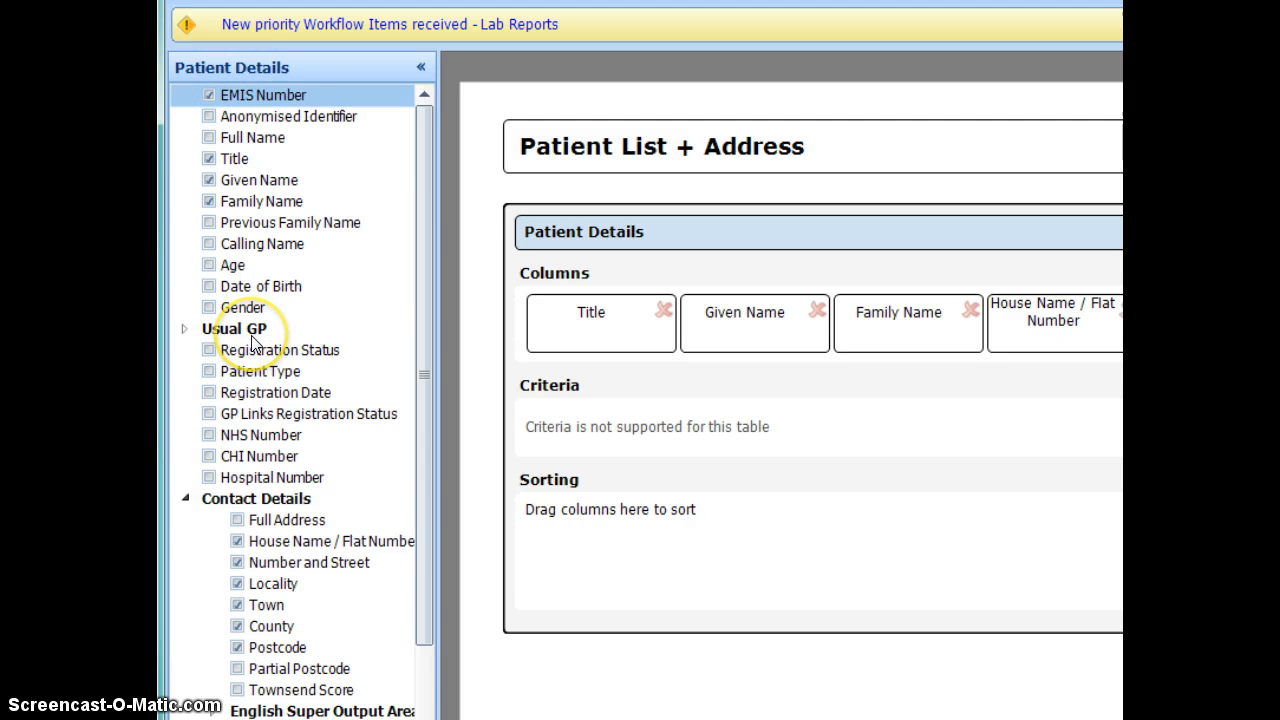
click(210, 436)
click(209, 436)
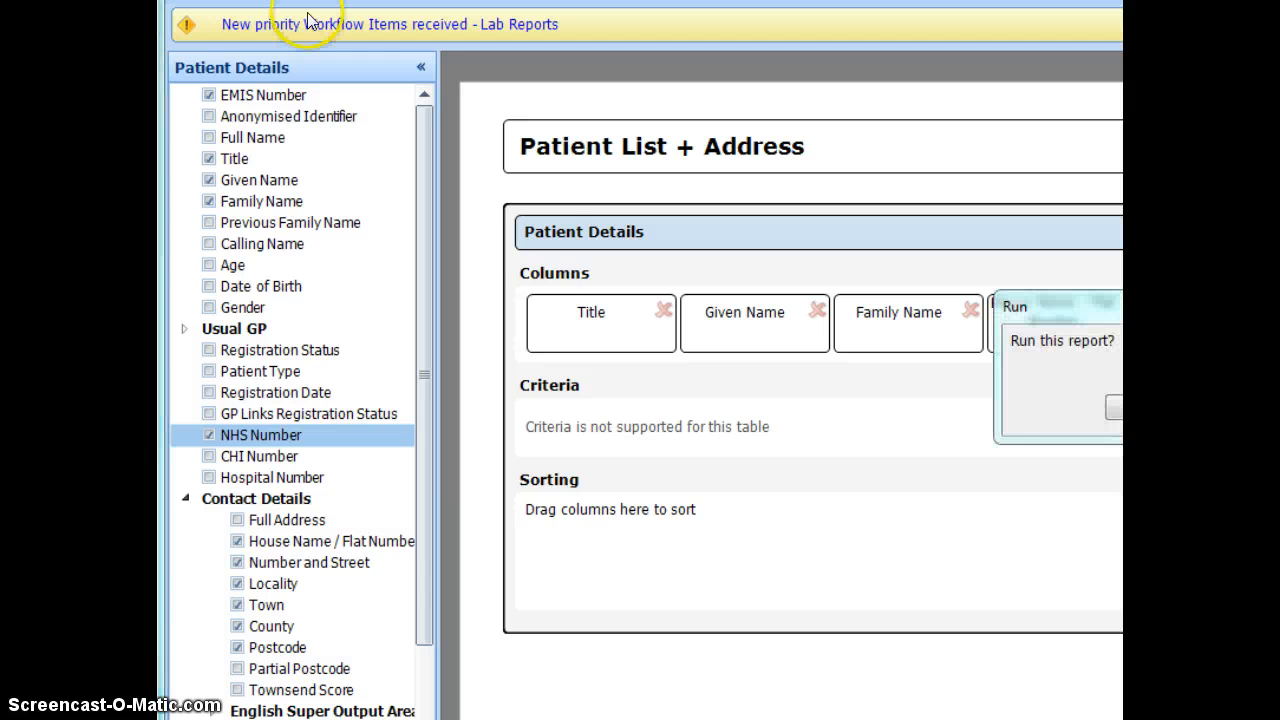
drag(1016, 298, 705, 303)
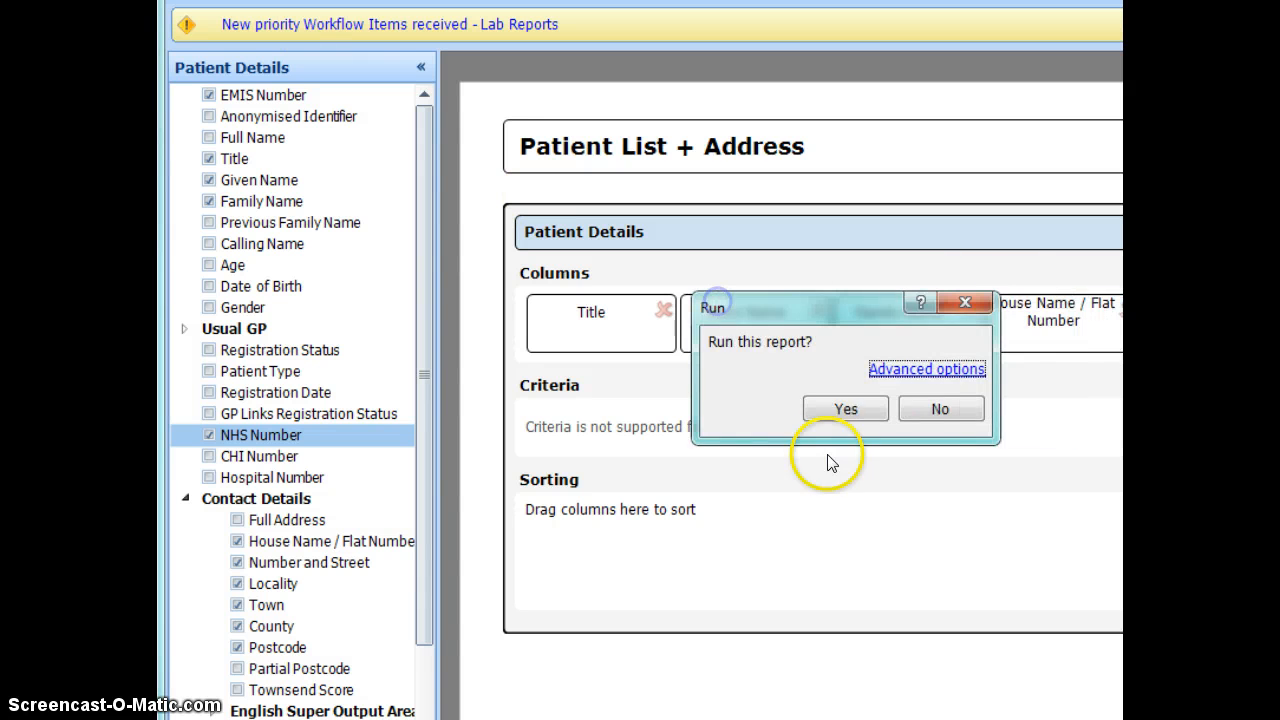
click(833, 414)
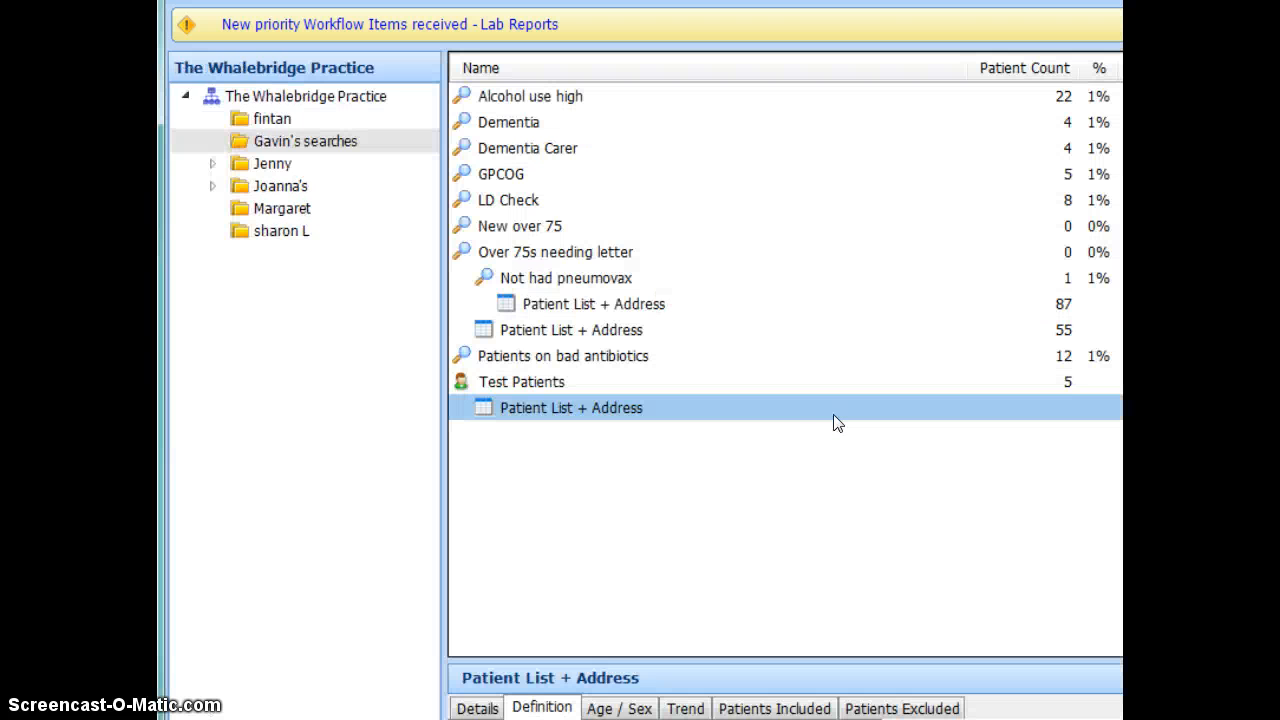
Step: Open the results of the Patient List + Address report under Test Patients
right_click(727, 411)
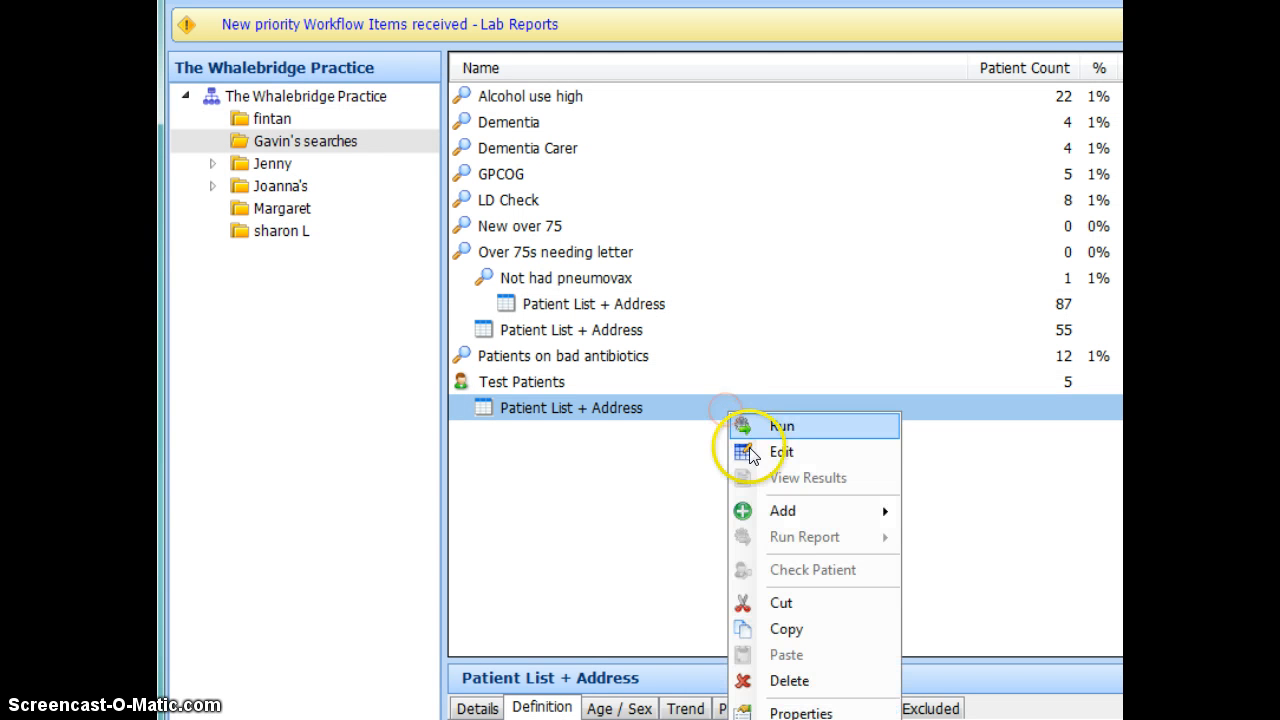
click(1004, 616)
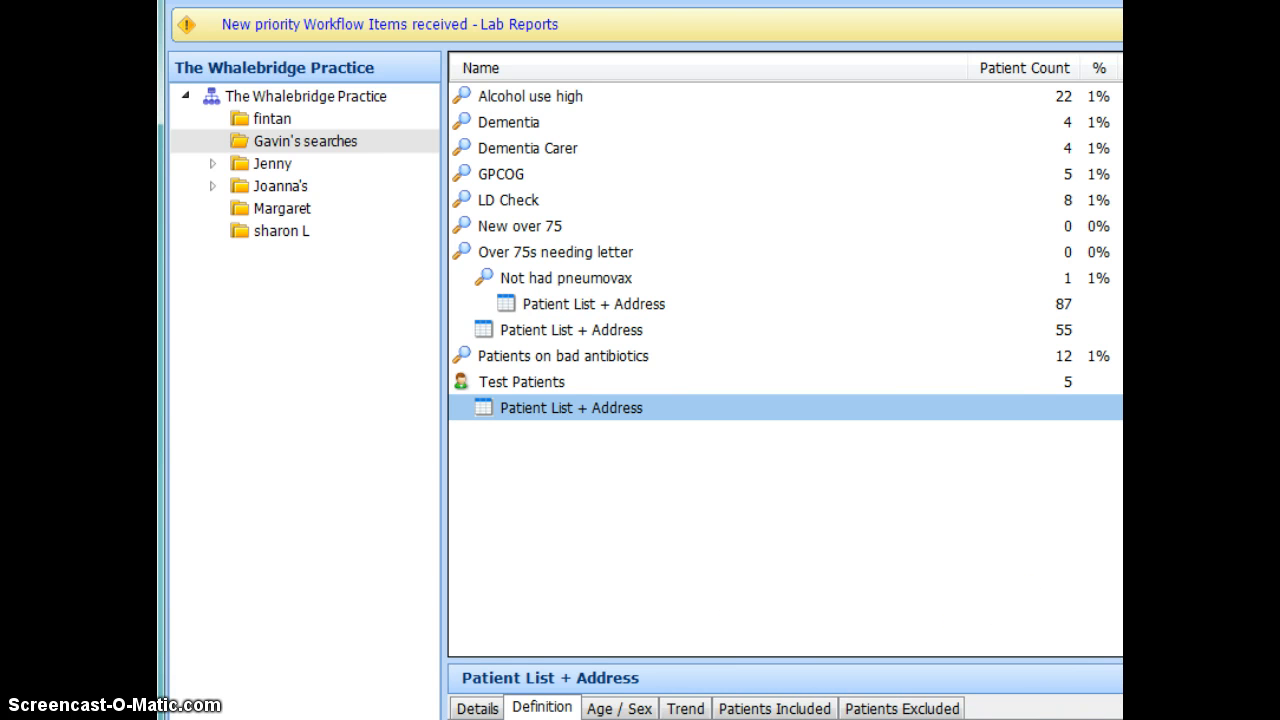
click(854, 463)
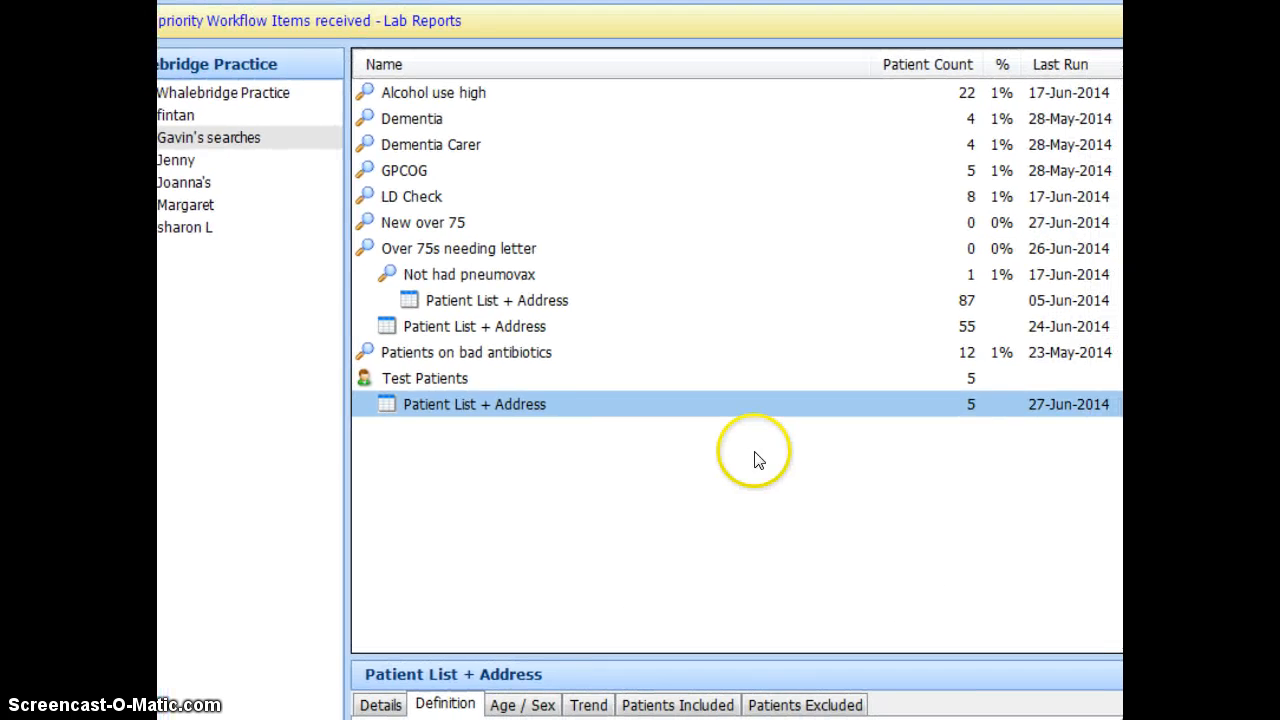
right_click(564, 400)
click(600, 466)
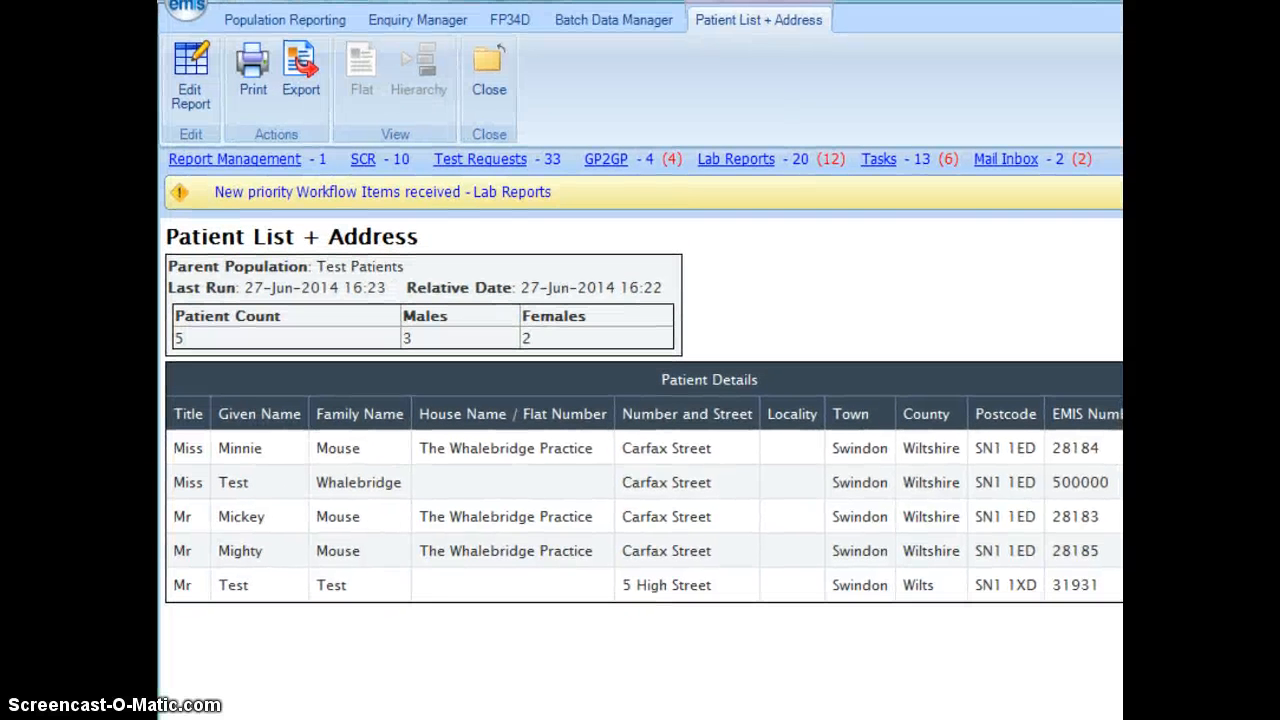
Step: Export the report in CSV format with the report header excluded
click(301, 81)
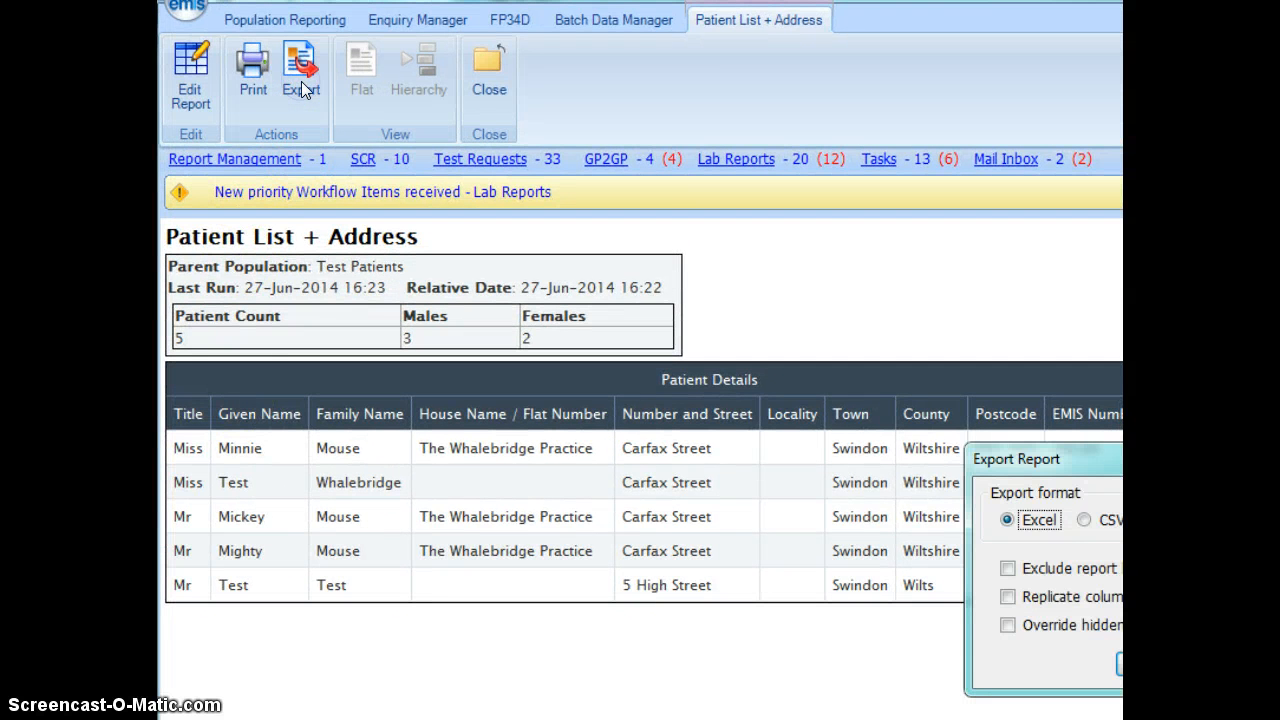
drag(1080, 459, 572, 393)
click(579, 455)
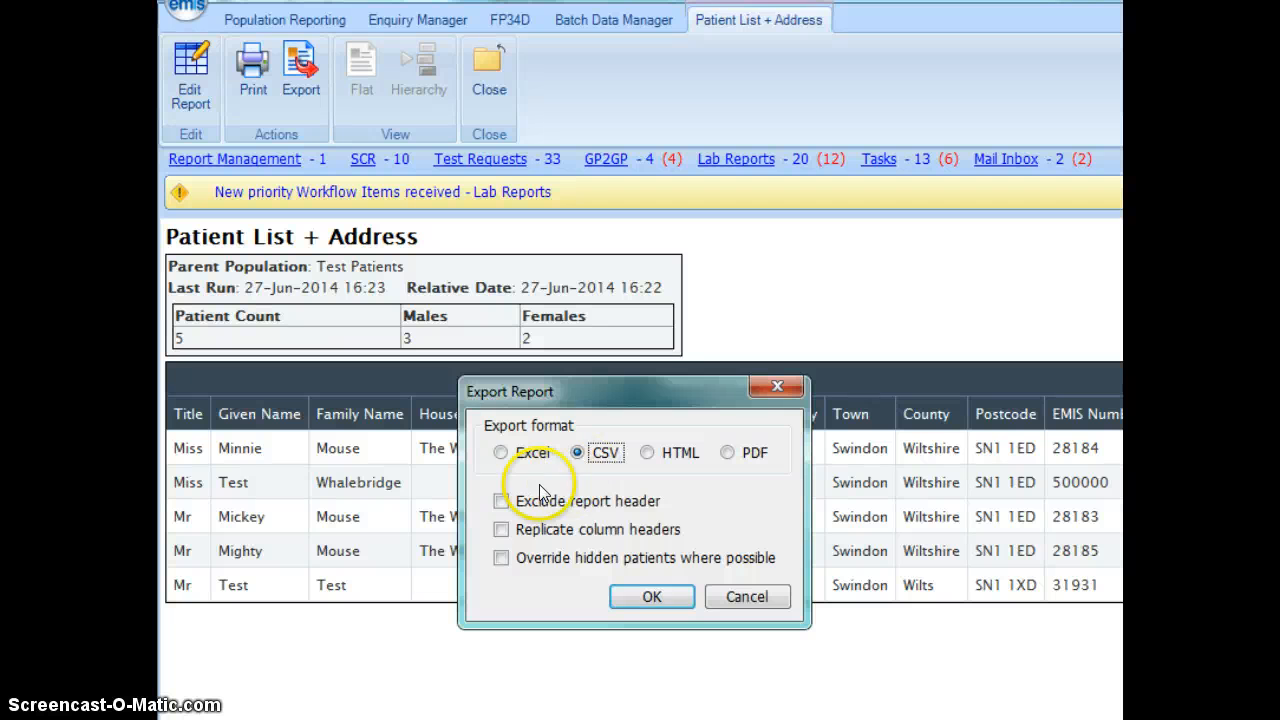
click(501, 502)
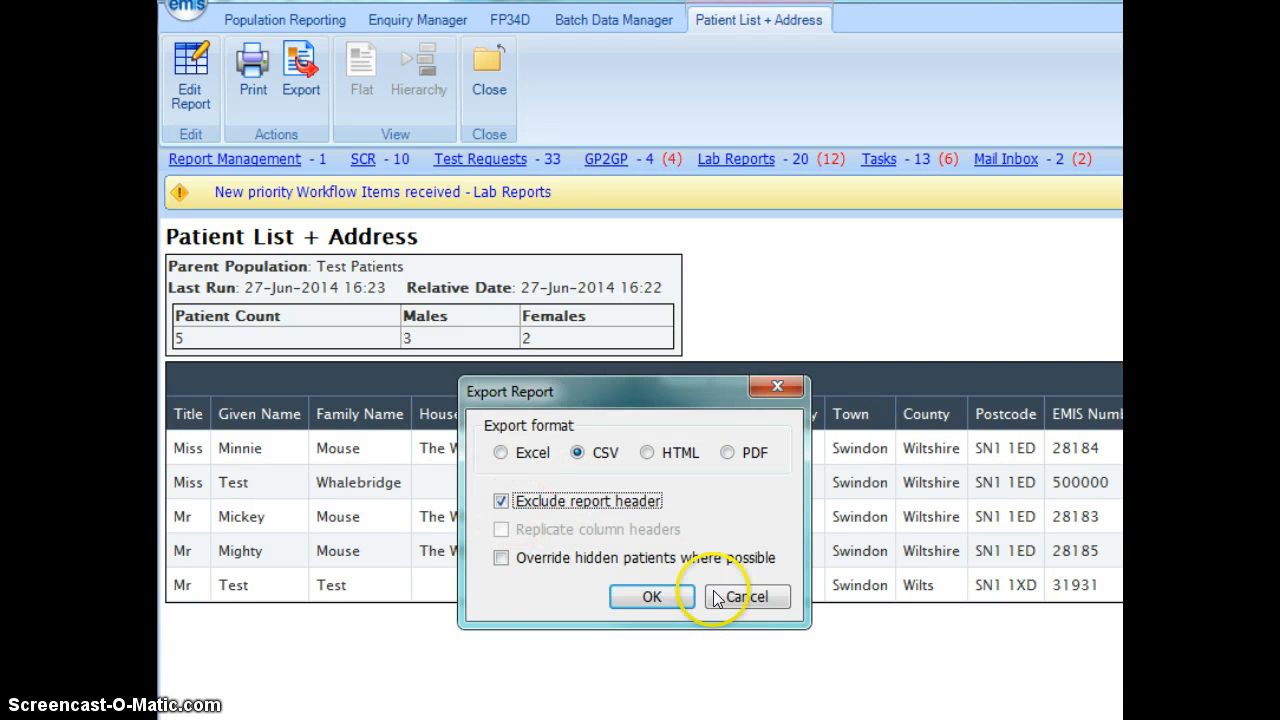
click(655, 598)
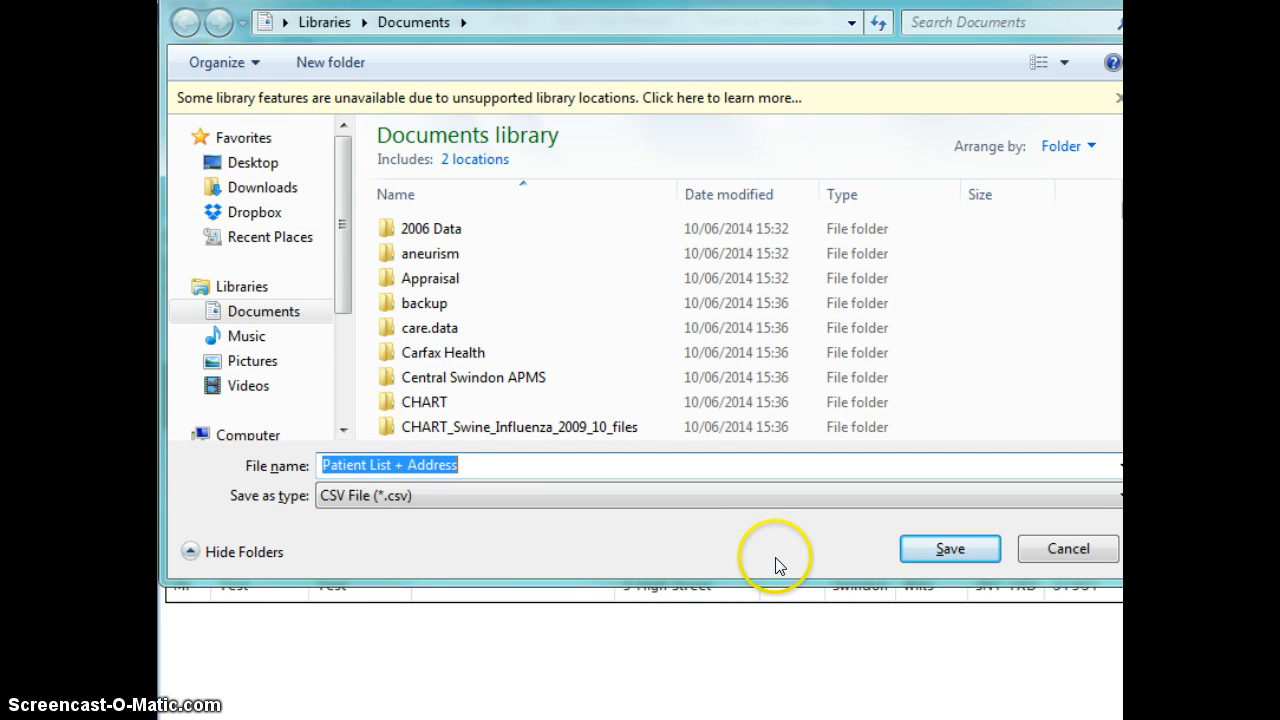
Step: Save the exported CSV file as test in the Documents library
key(BackSpace)
text(tes)
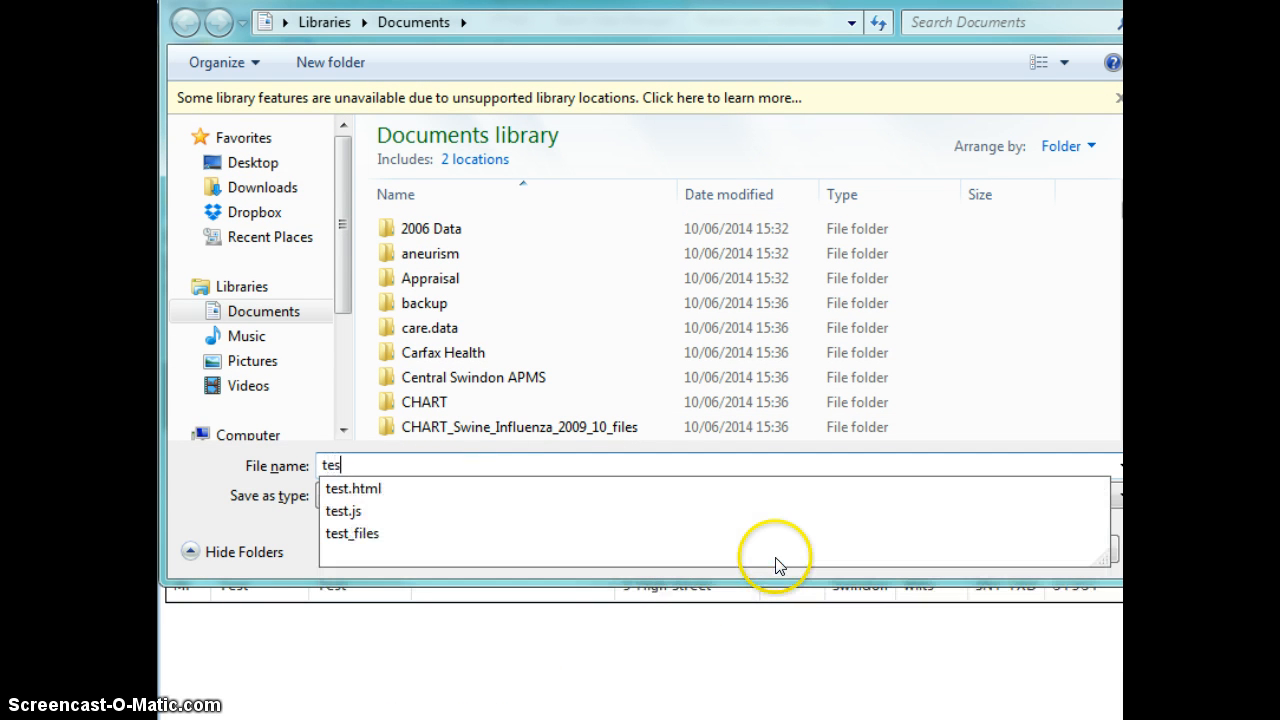
text(r)
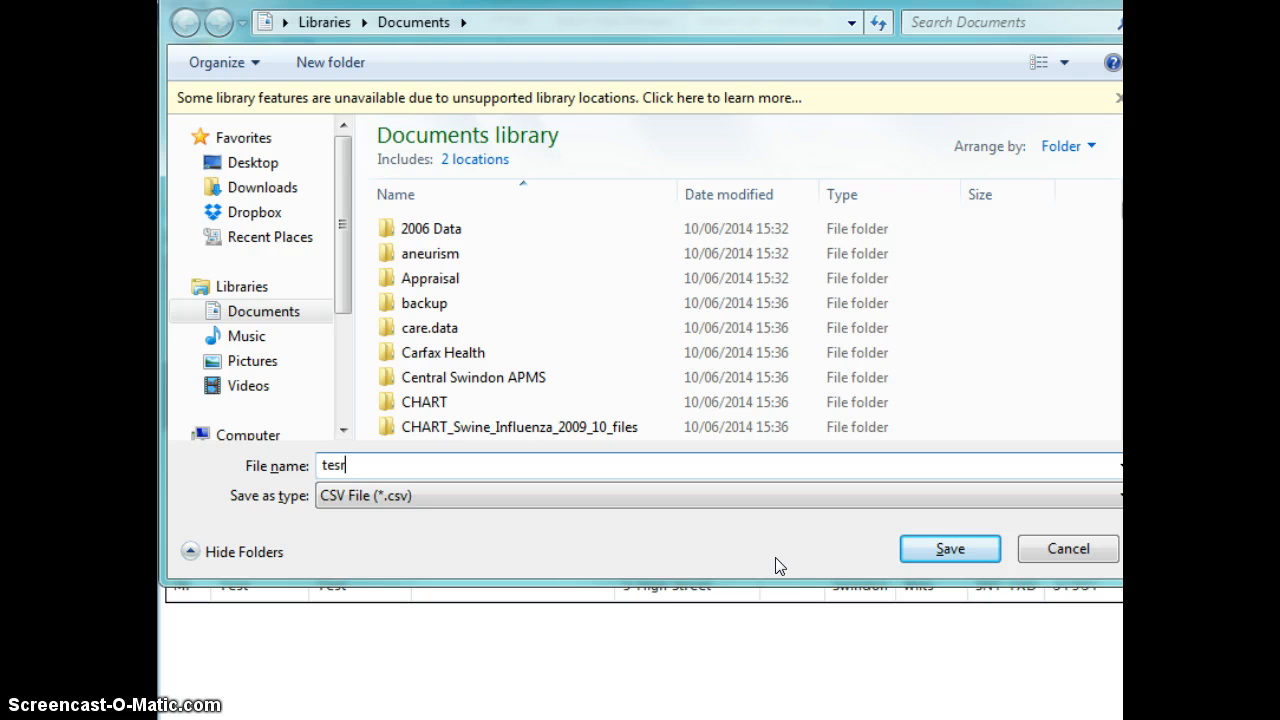
click(820, 566)
key(BackSpace)
text(t)
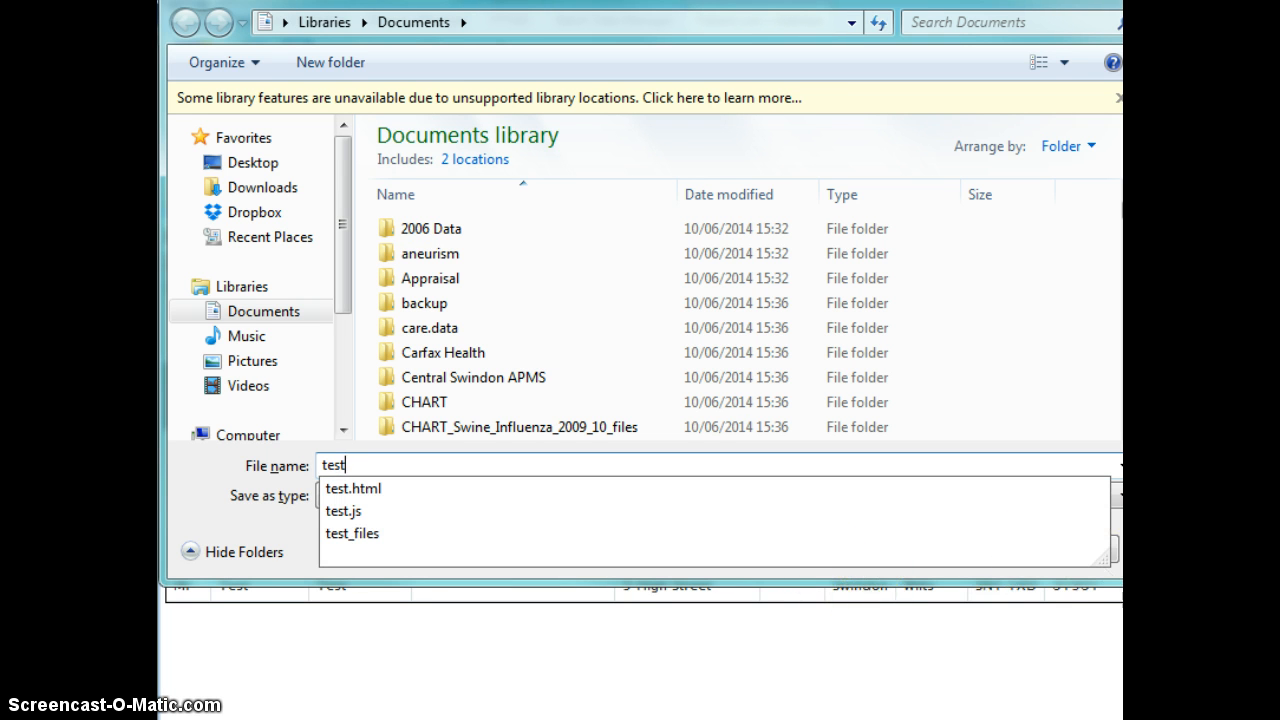
drag(1090, 562, 1088, 528)
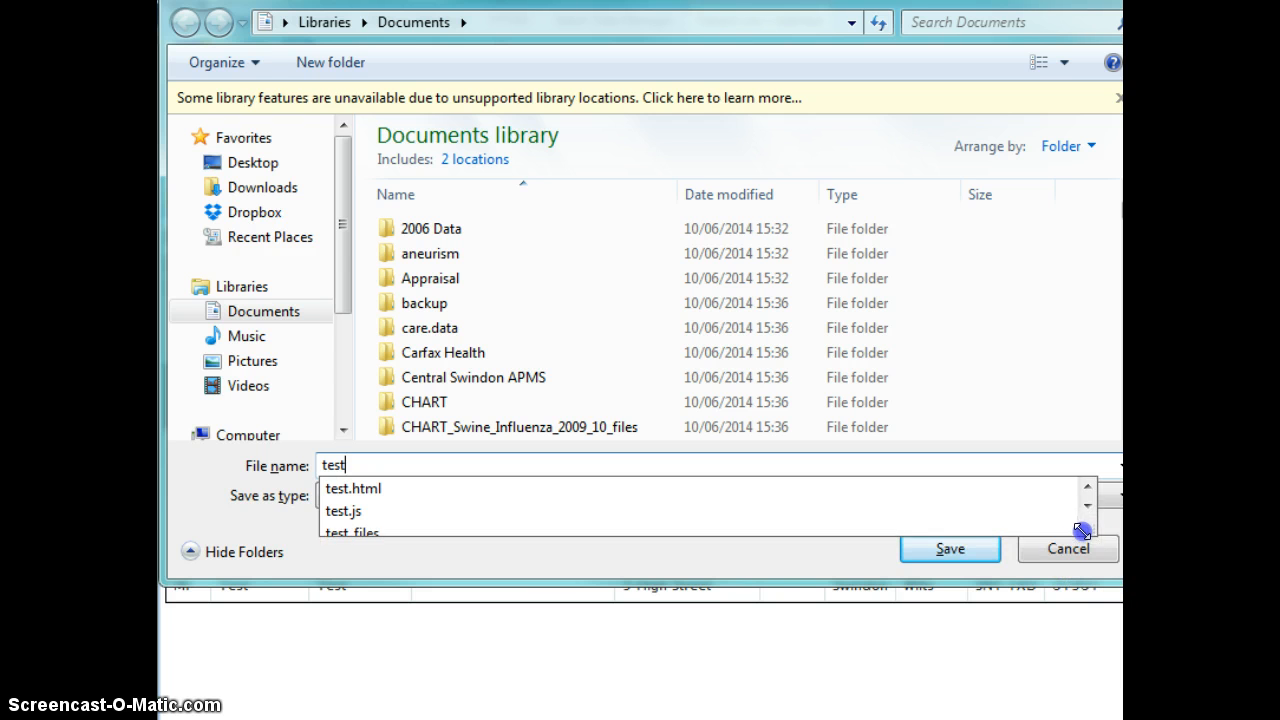
click(952, 552)
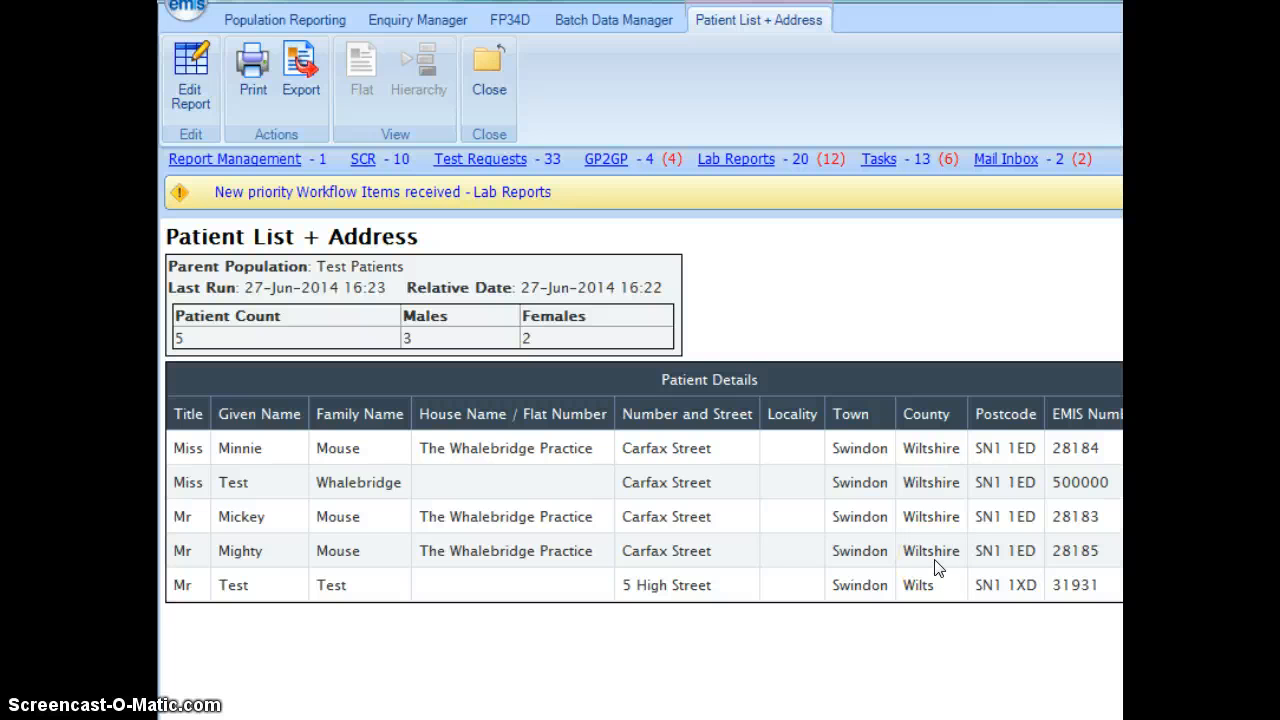
Step: Switch to the Documents folder and open the exported test CSV file in Excel
key(alt)
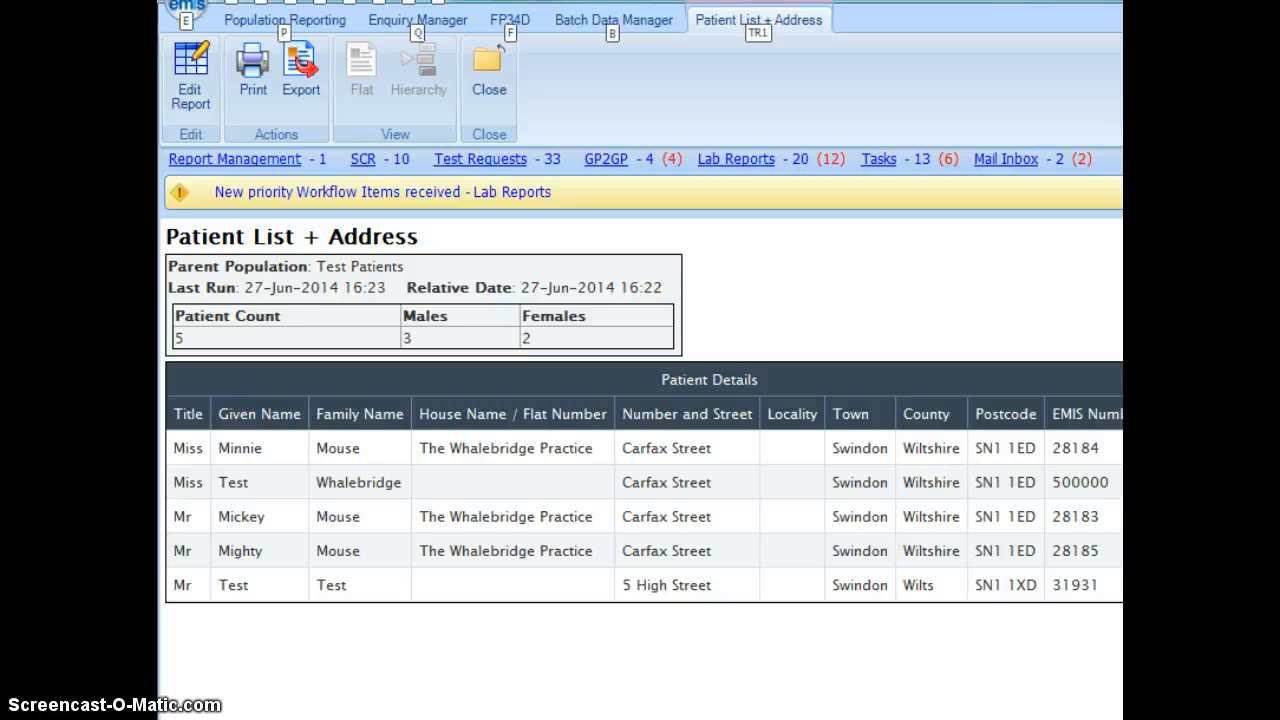
key(alt+Tab)
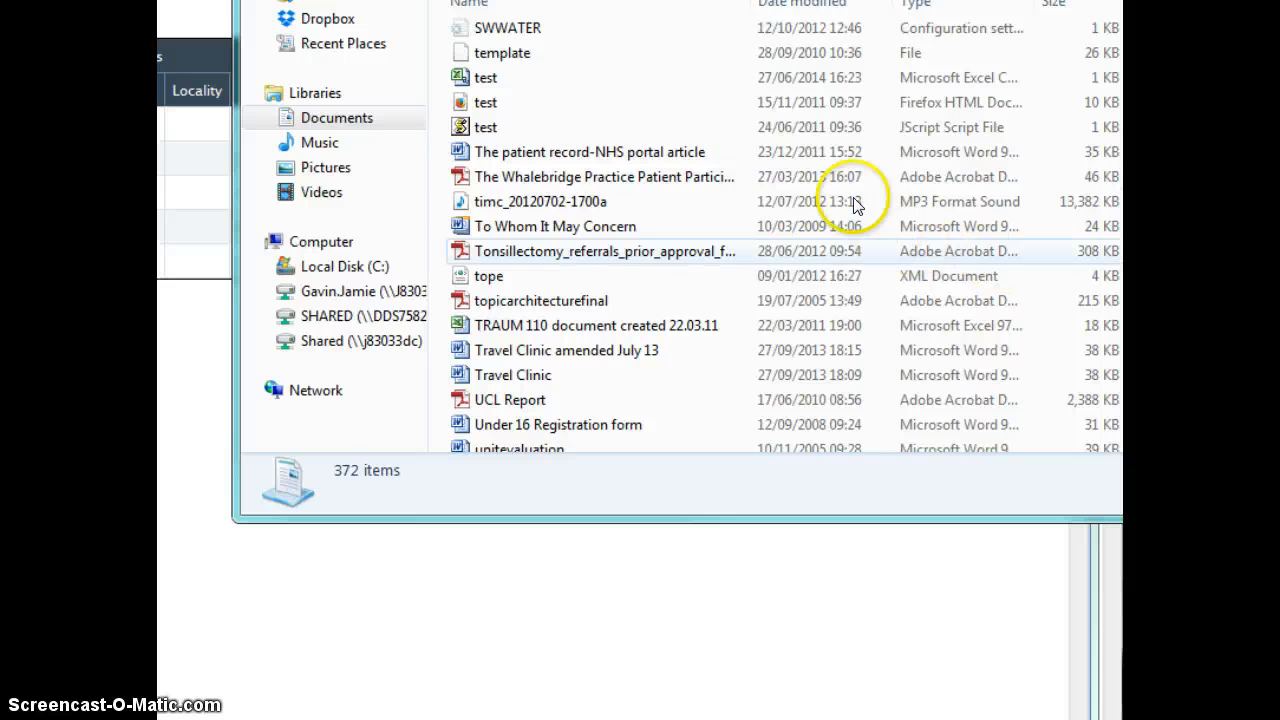
click(467, 82)
right_click(468, 83)
click(491, 99)
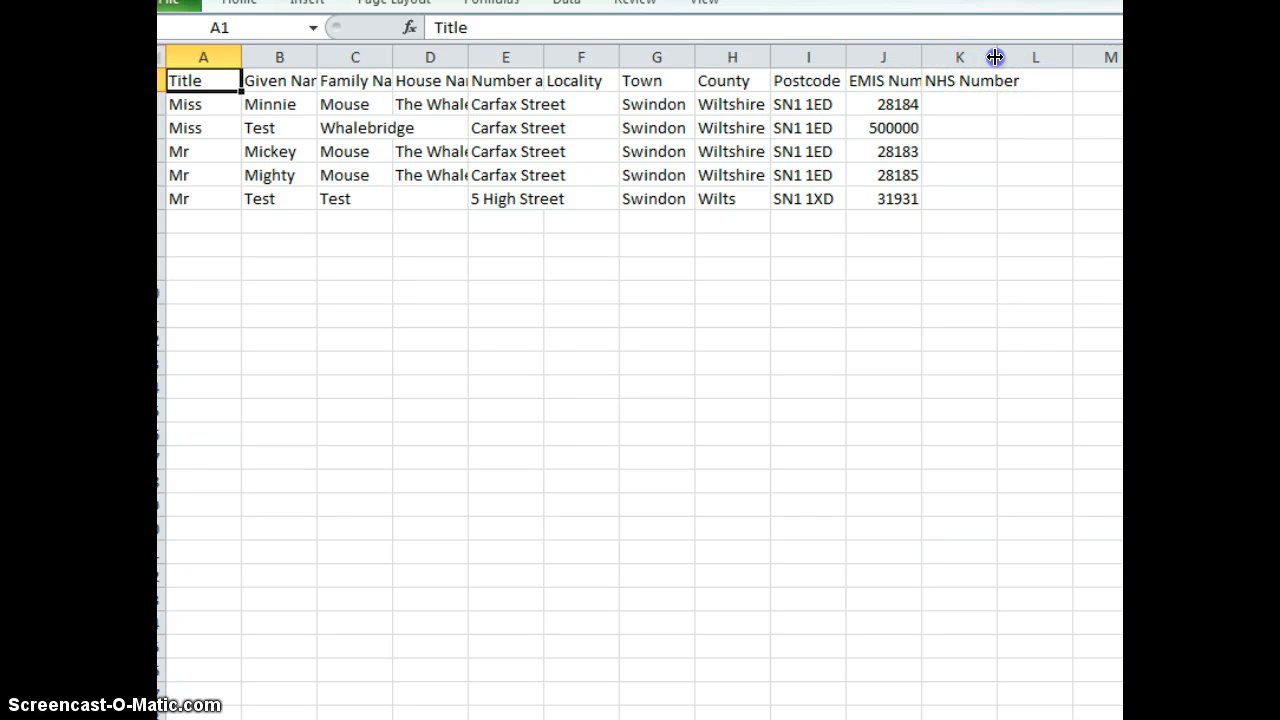
Step: Widen the NHS Number column and add a Dr column beside it, with the doctor's surname in L2
drag(996, 56, 1029, 57)
click(1052, 77)
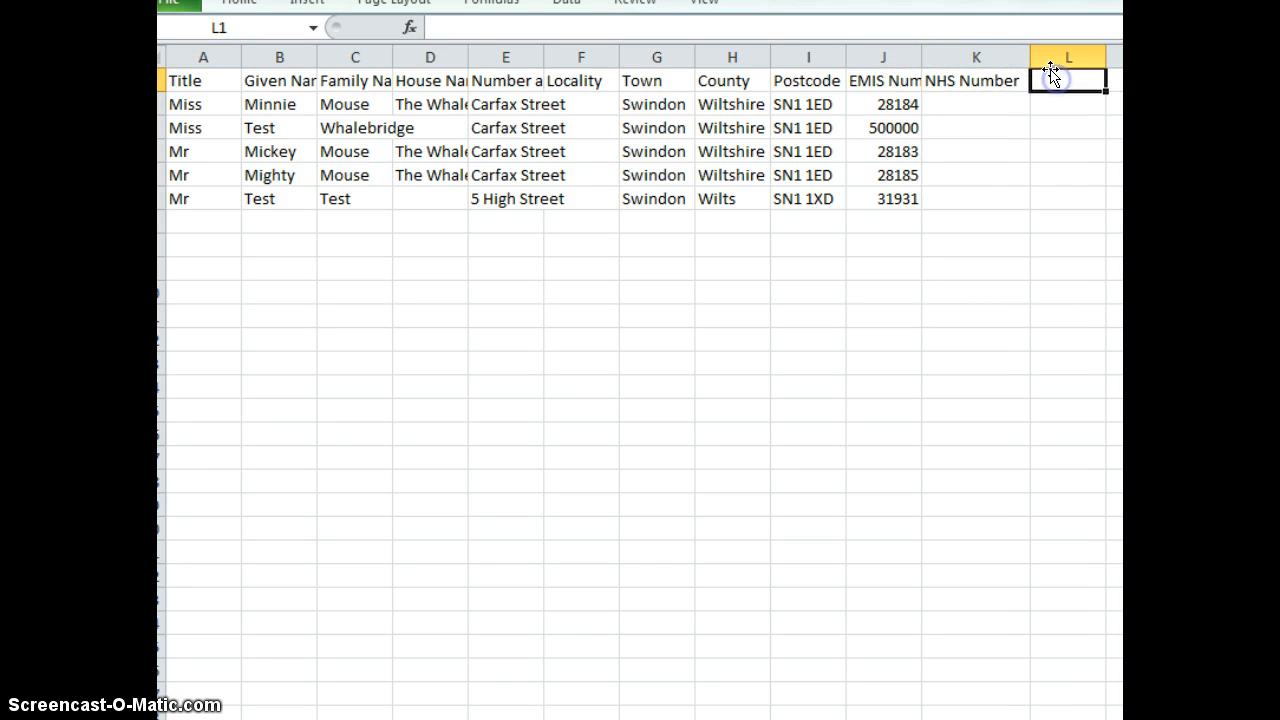
text(Dr)
click(1034, 101)
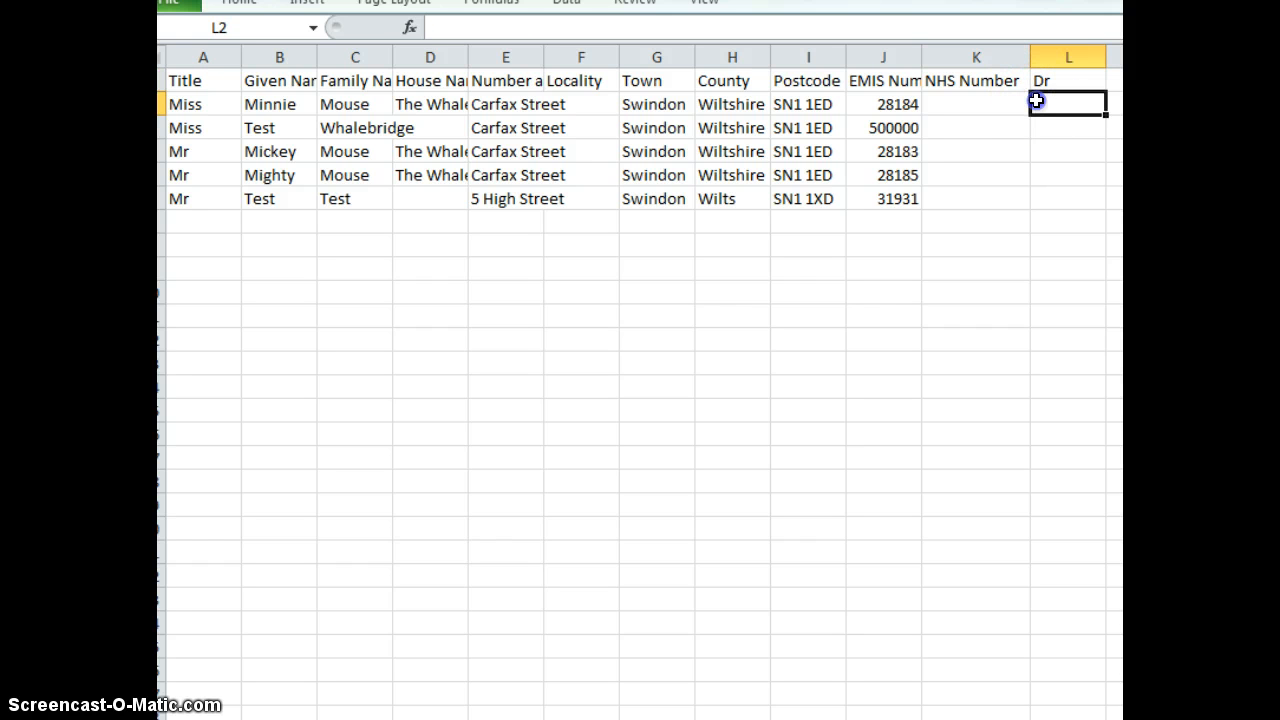
text(Smith)
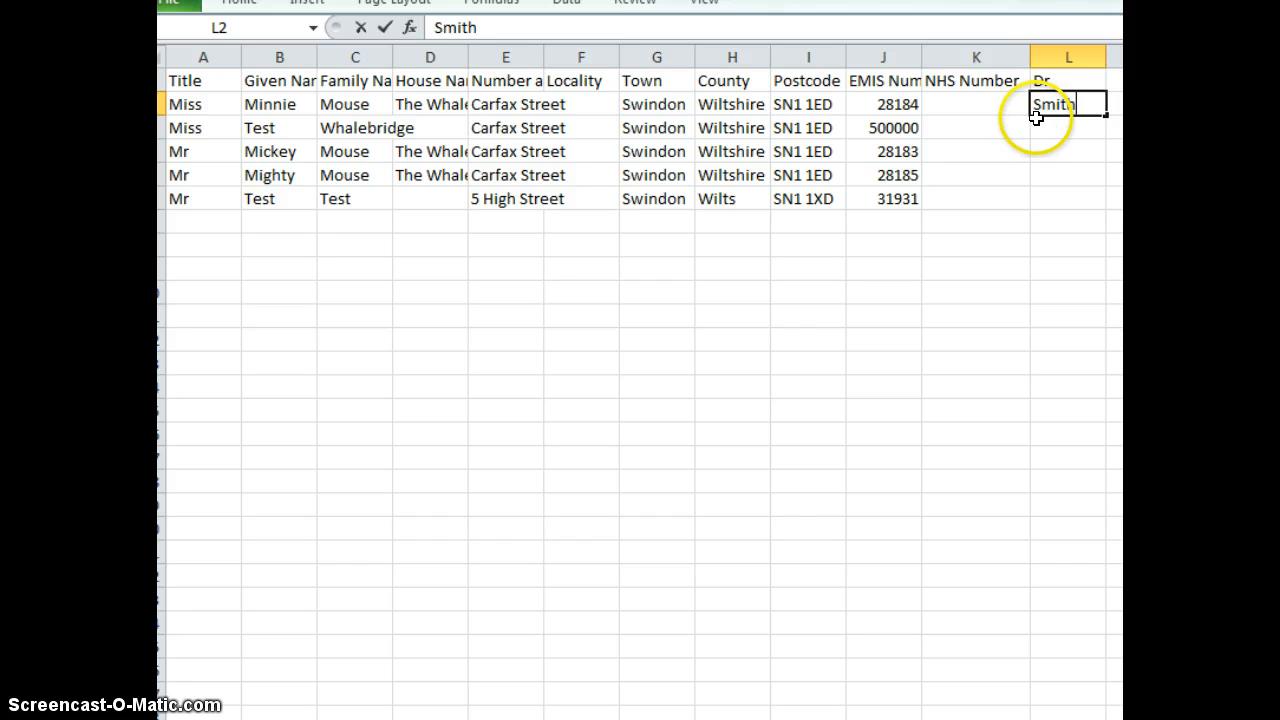
Step: Copy the doctor's surname from L2 into L3:L6 and save the test file, keeping the CSV format
click(1040, 122)
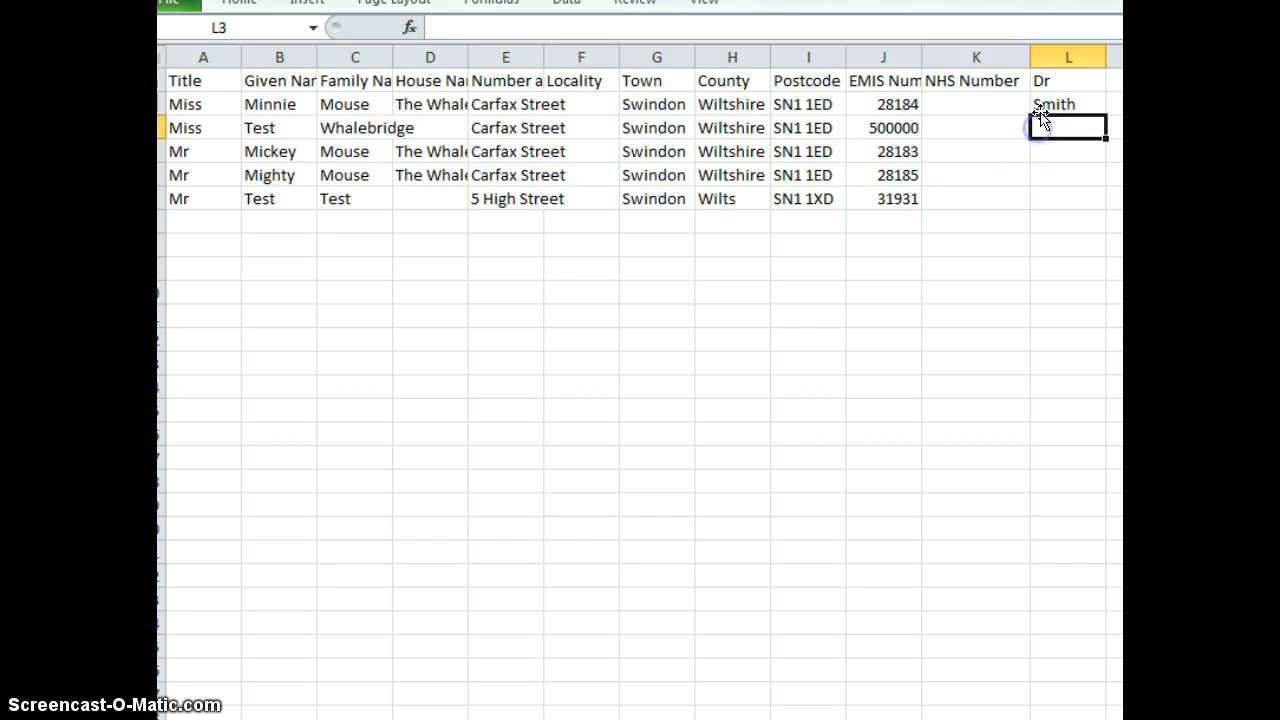
right_click(1043, 106)
click(1072, 147)
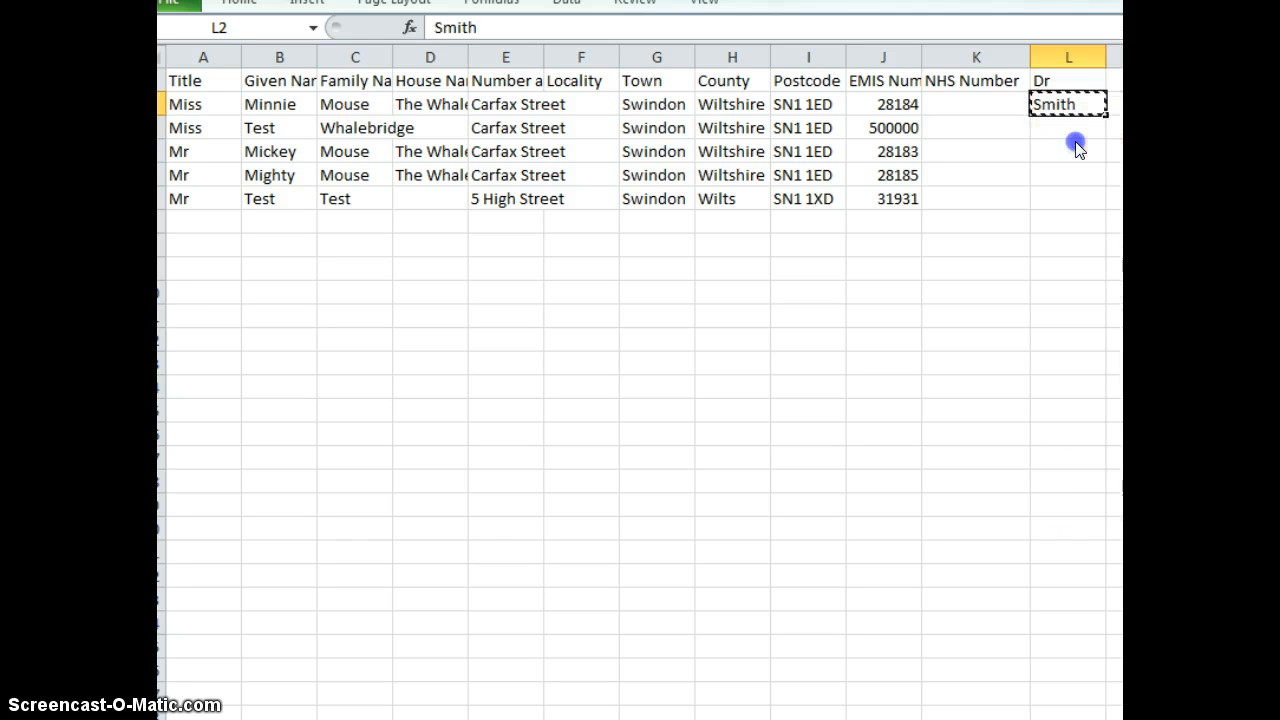
drag(1060, 129, 1058, 194)
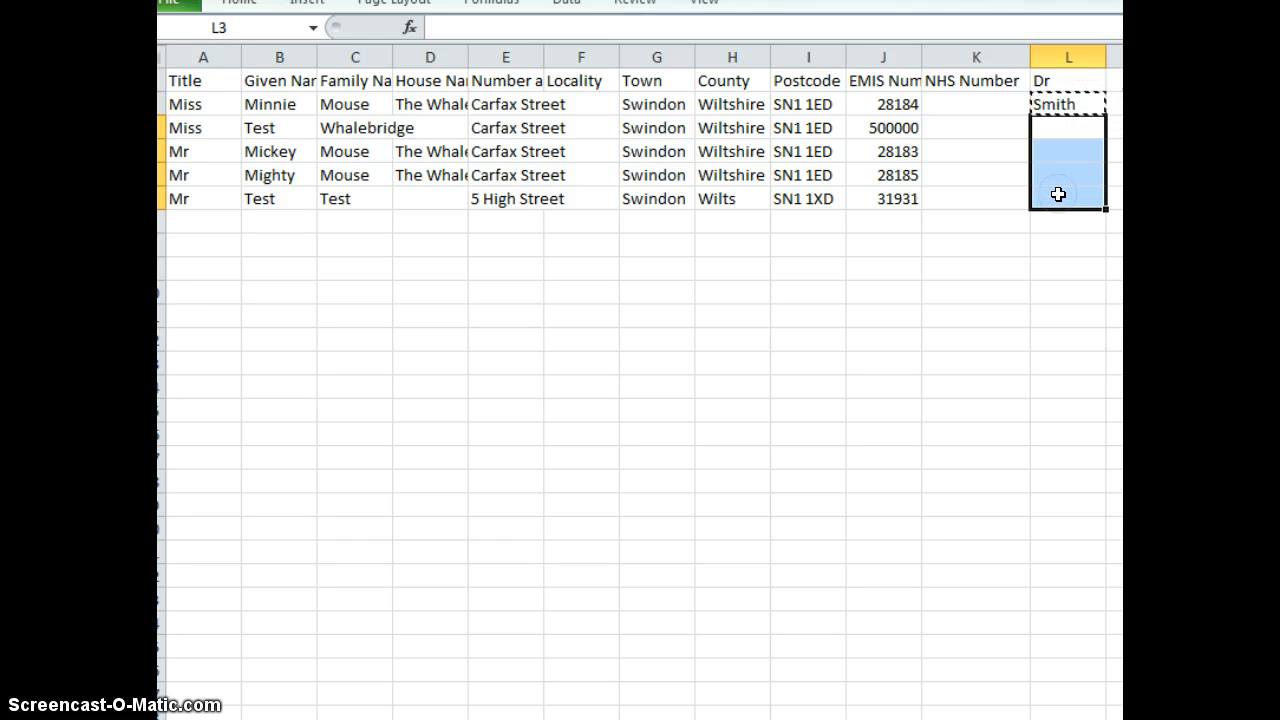
key(ctrl+v)
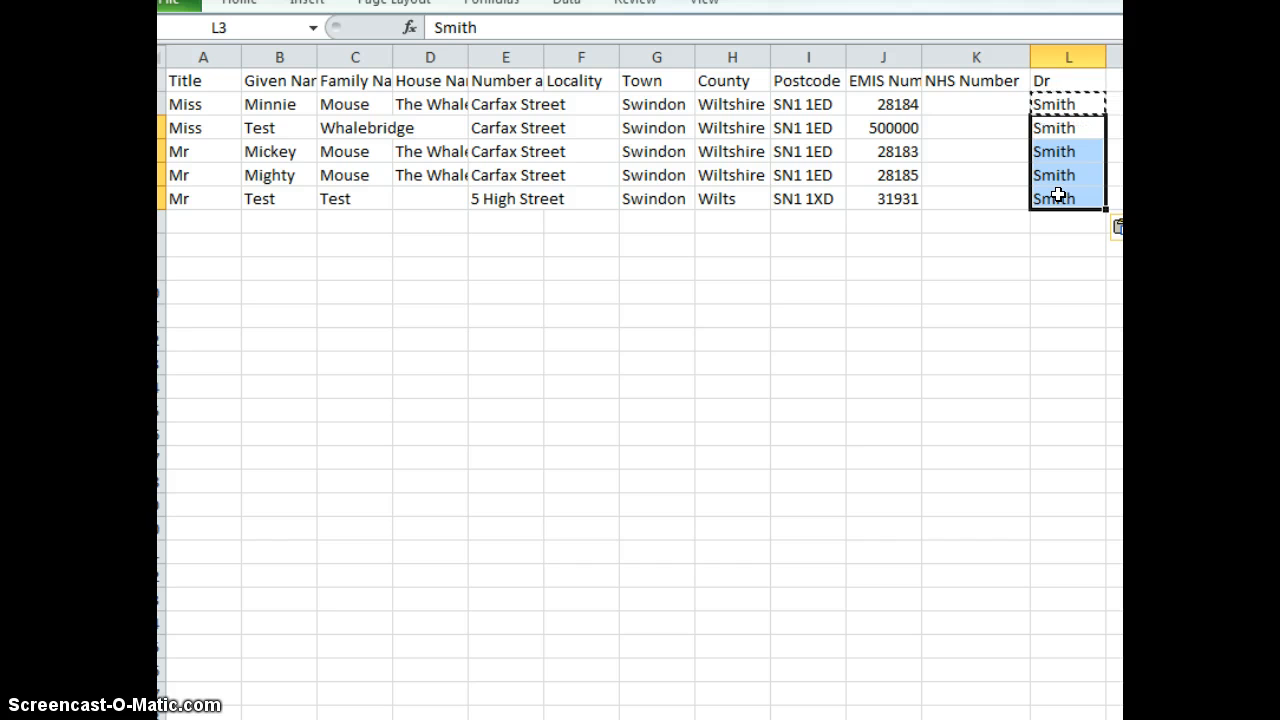
right_click(1049, 195)
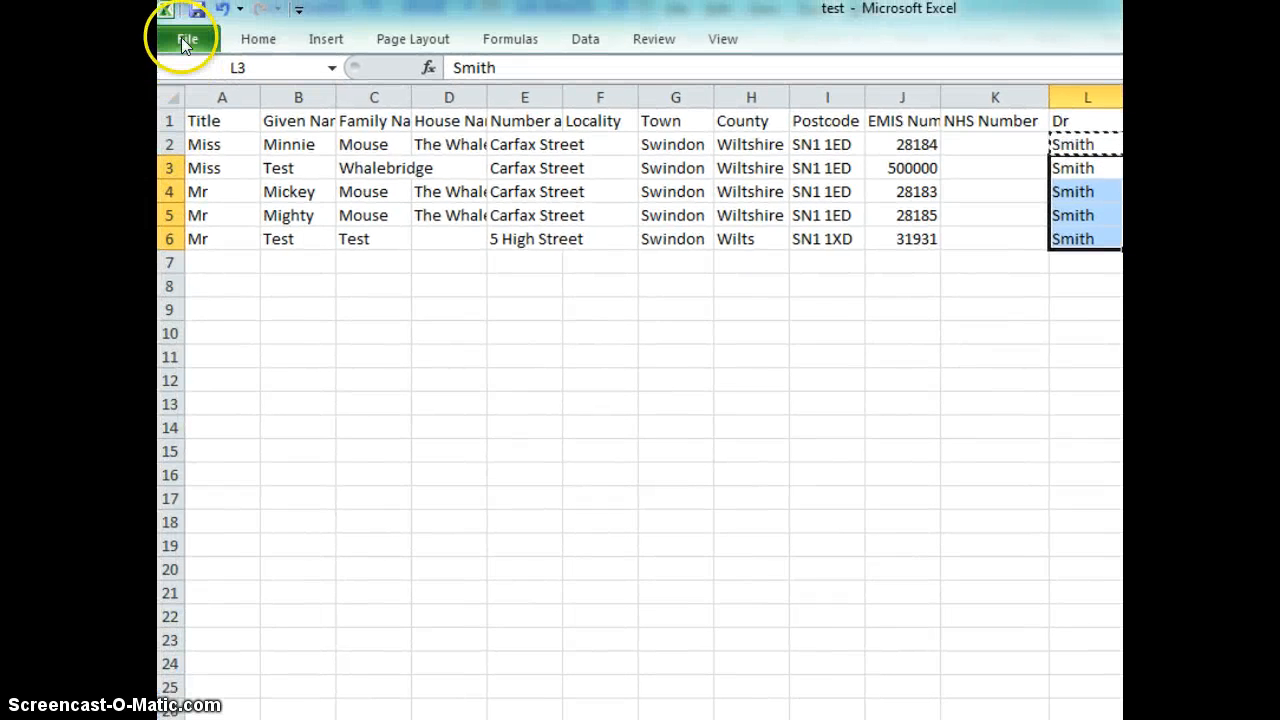
click(197, 8)
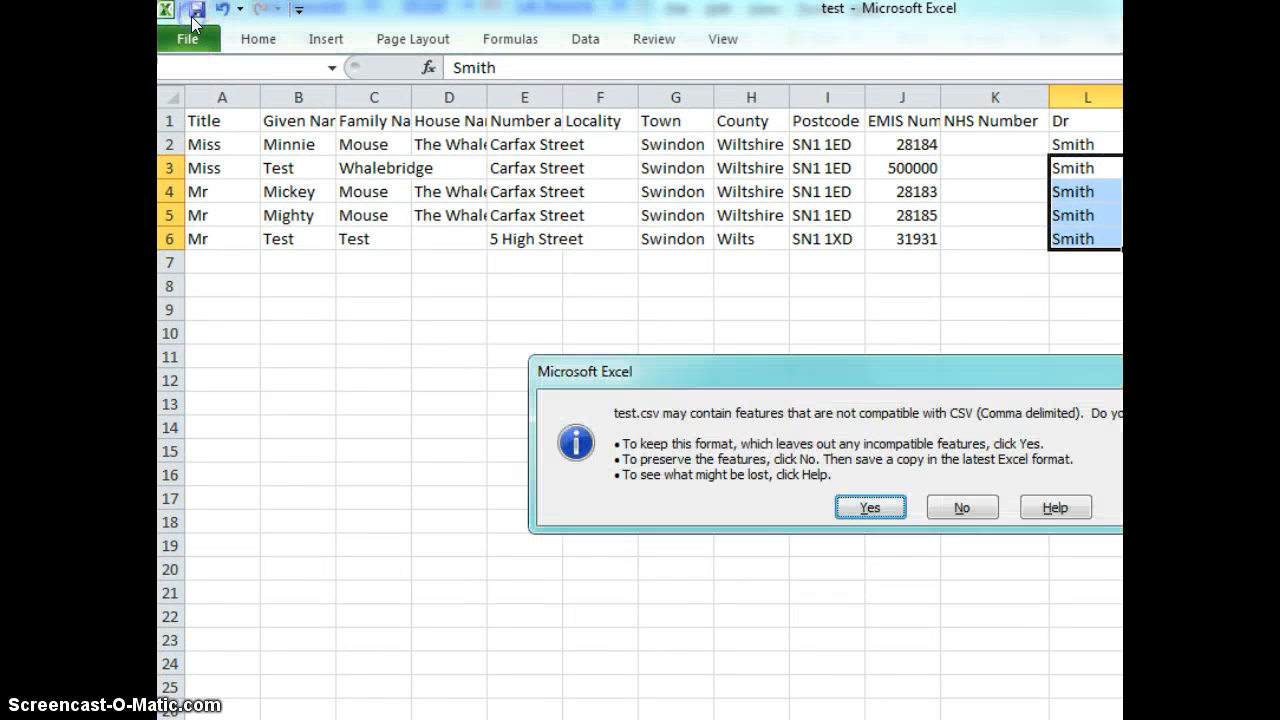
click(867, 500)
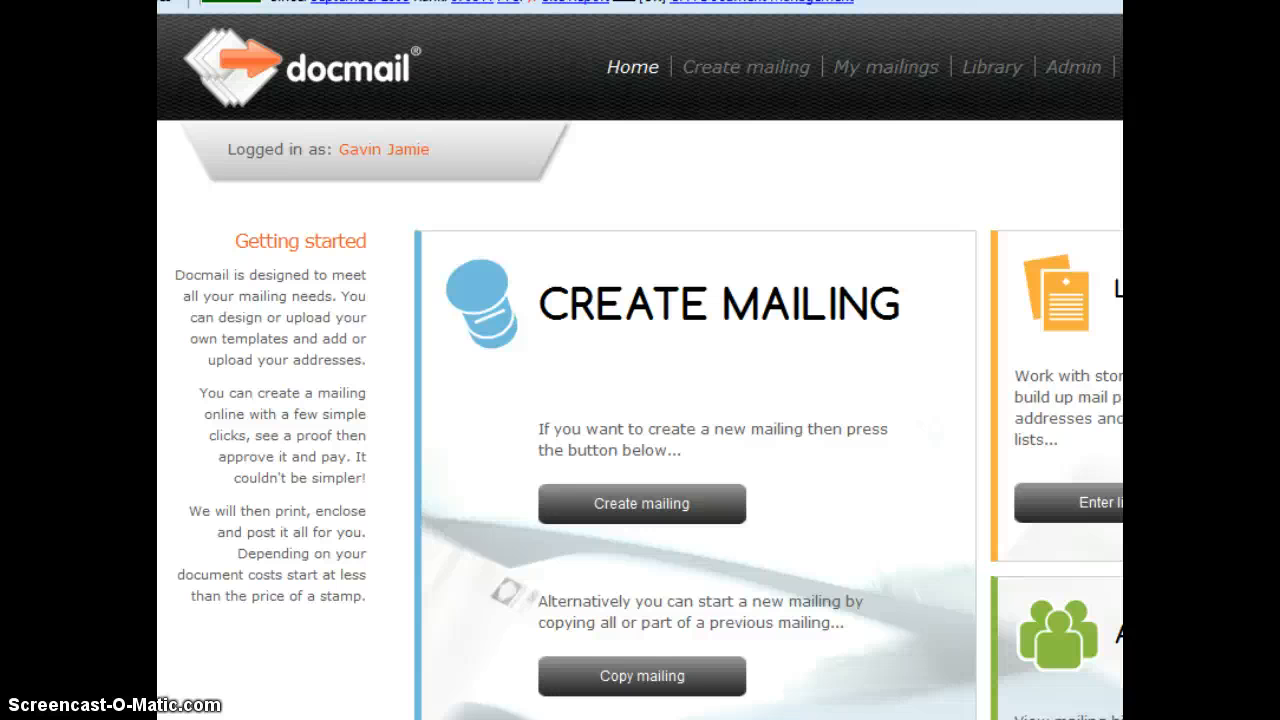
Step: In Docmail, create a new mailing with A4 Letter as the product type
click(610, 505)
click(613, 503)
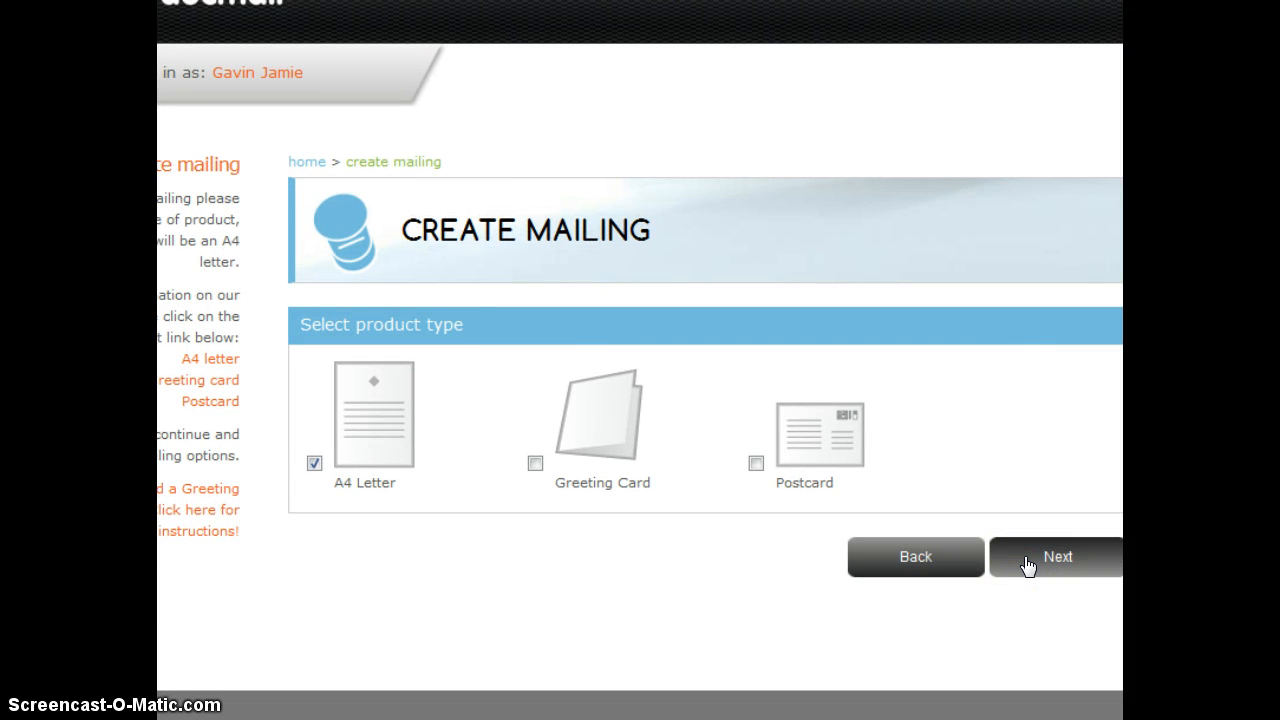
click(1028, 566)
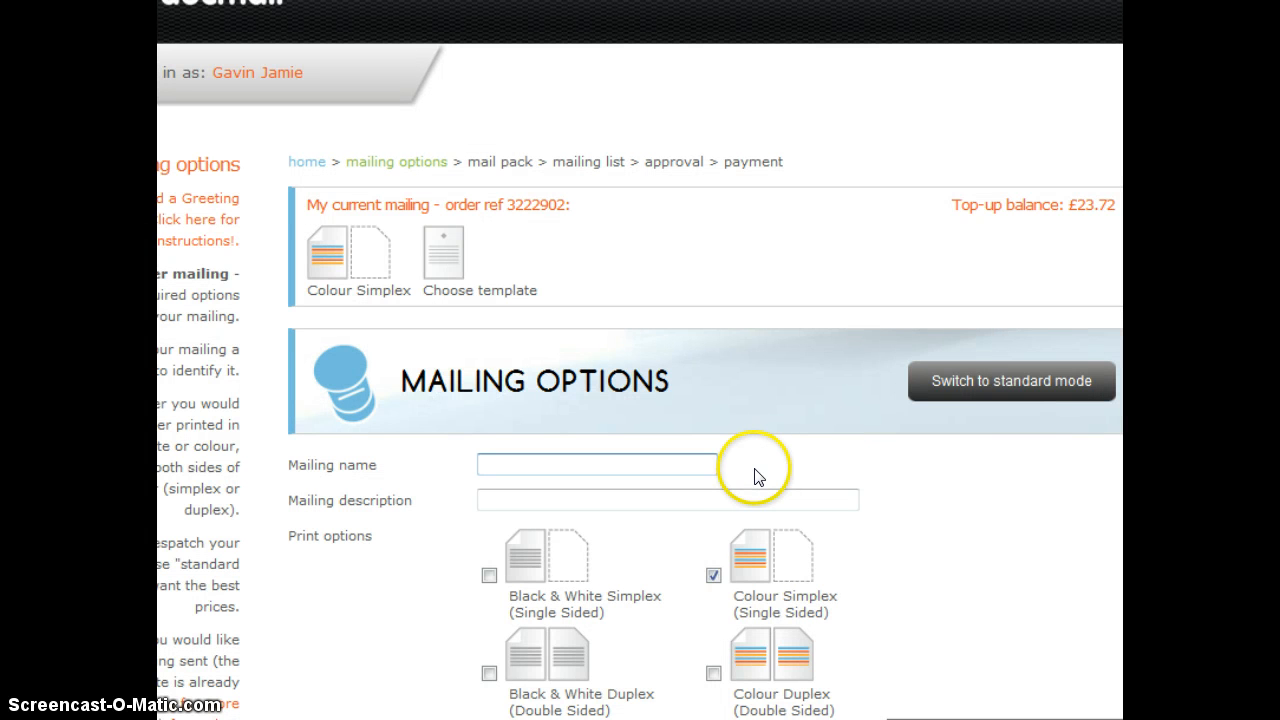
Step: Name the mailing Over 75, choose Black & White Simplex printing and continue to the mail pack
text(Over 75)
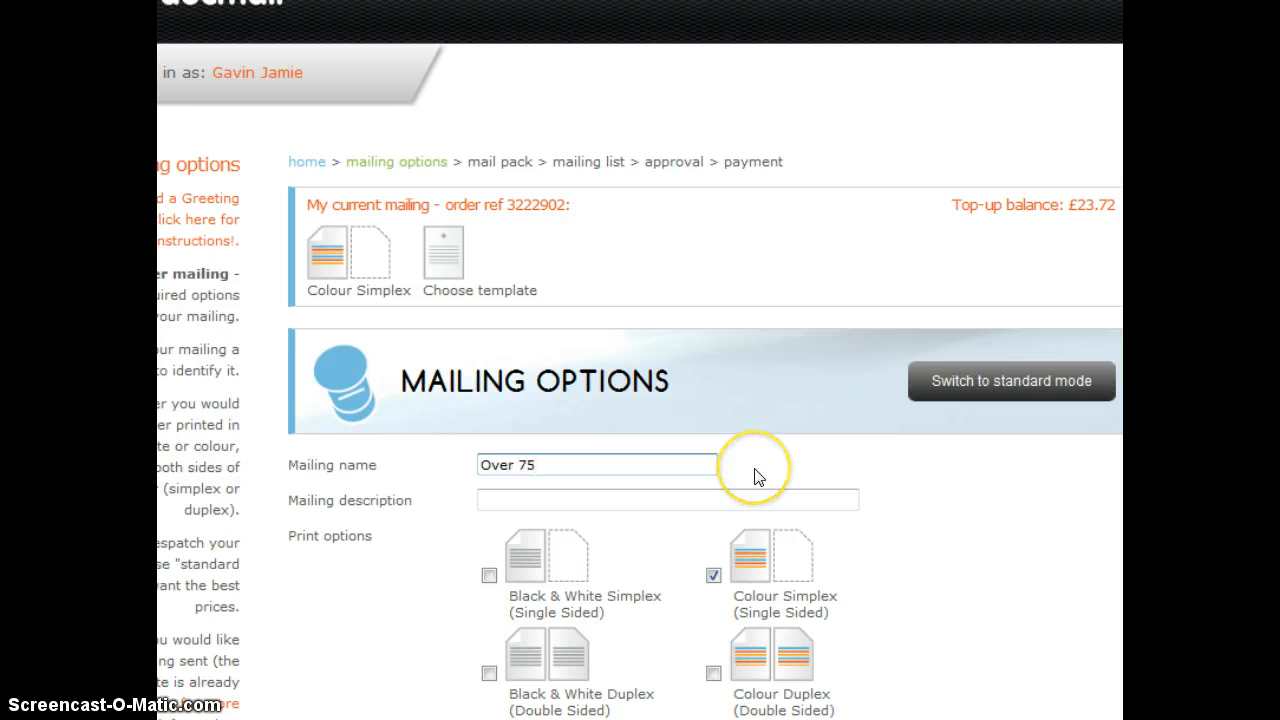
click(489, 576)
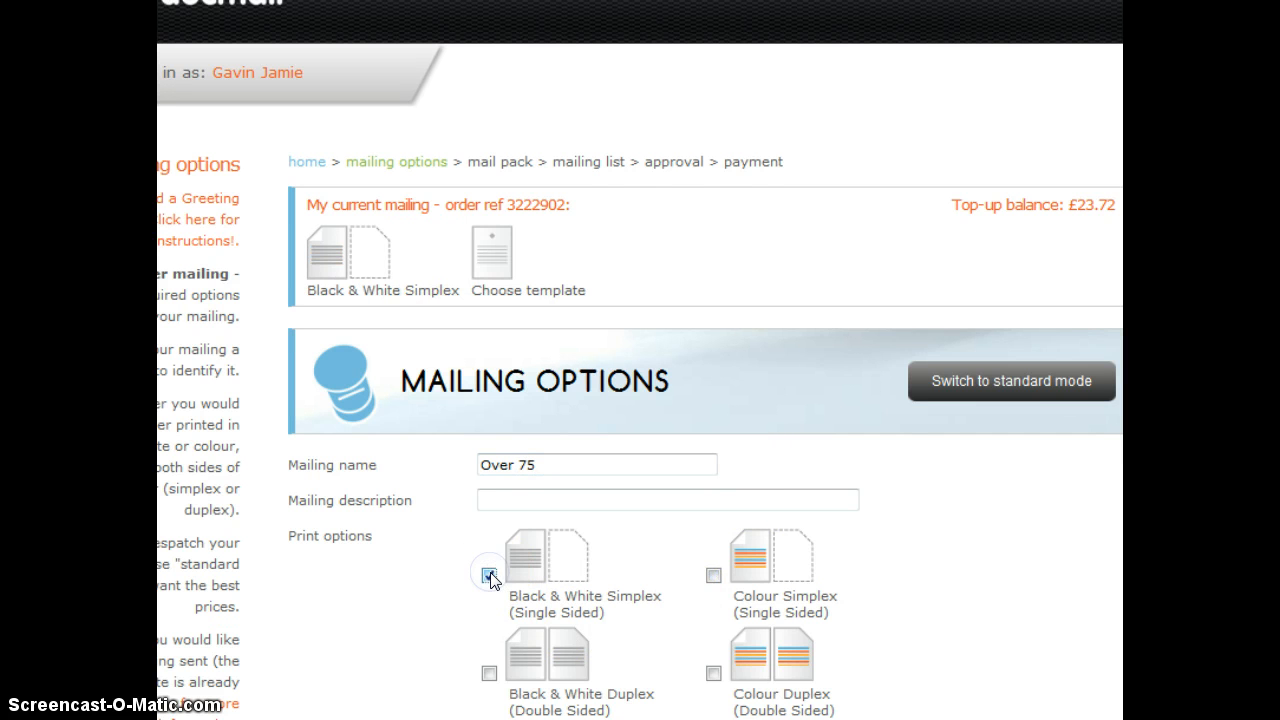
scroll(490, 578, down, 10)
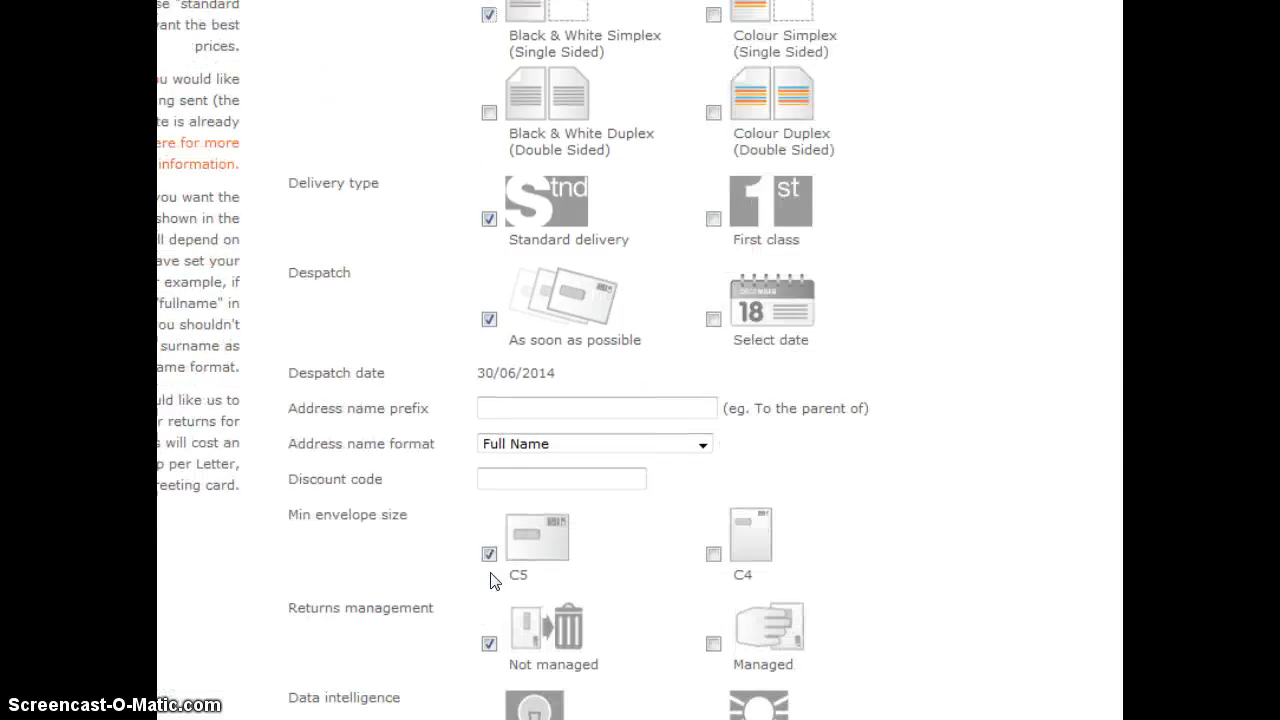
scroll(490, 578, down, 4)
click(1087, 582)
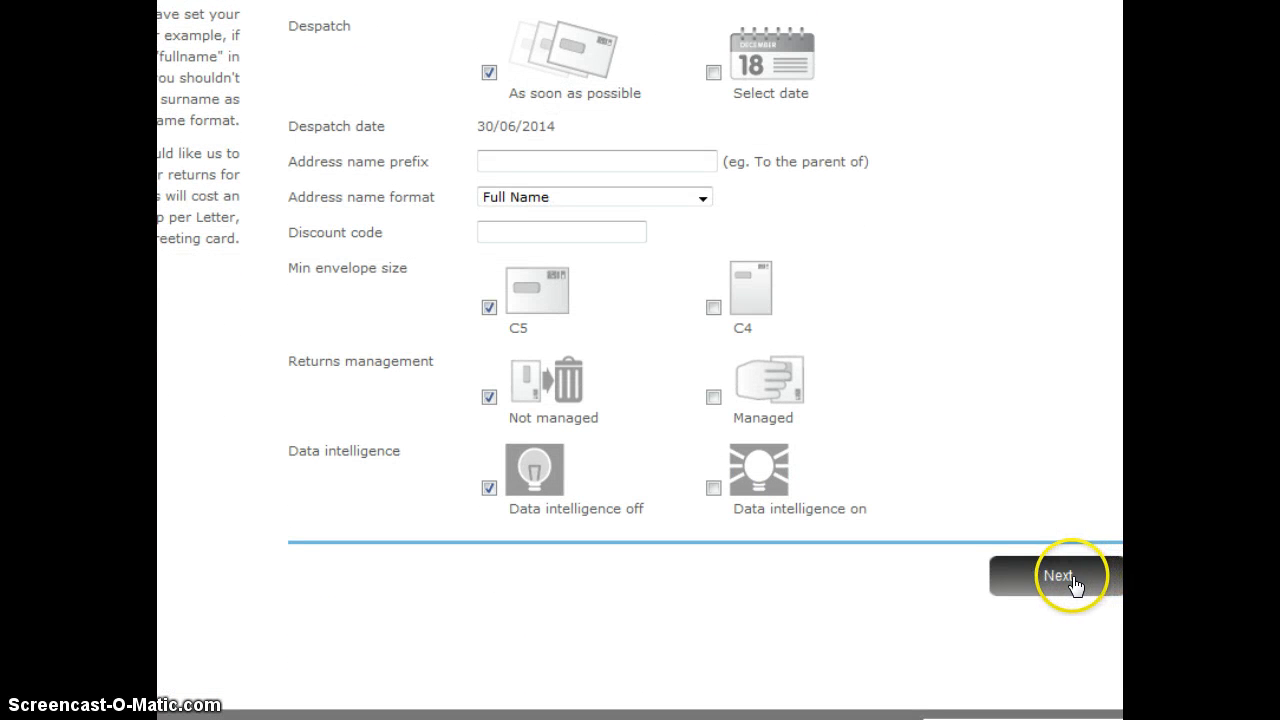
click(994, 587)
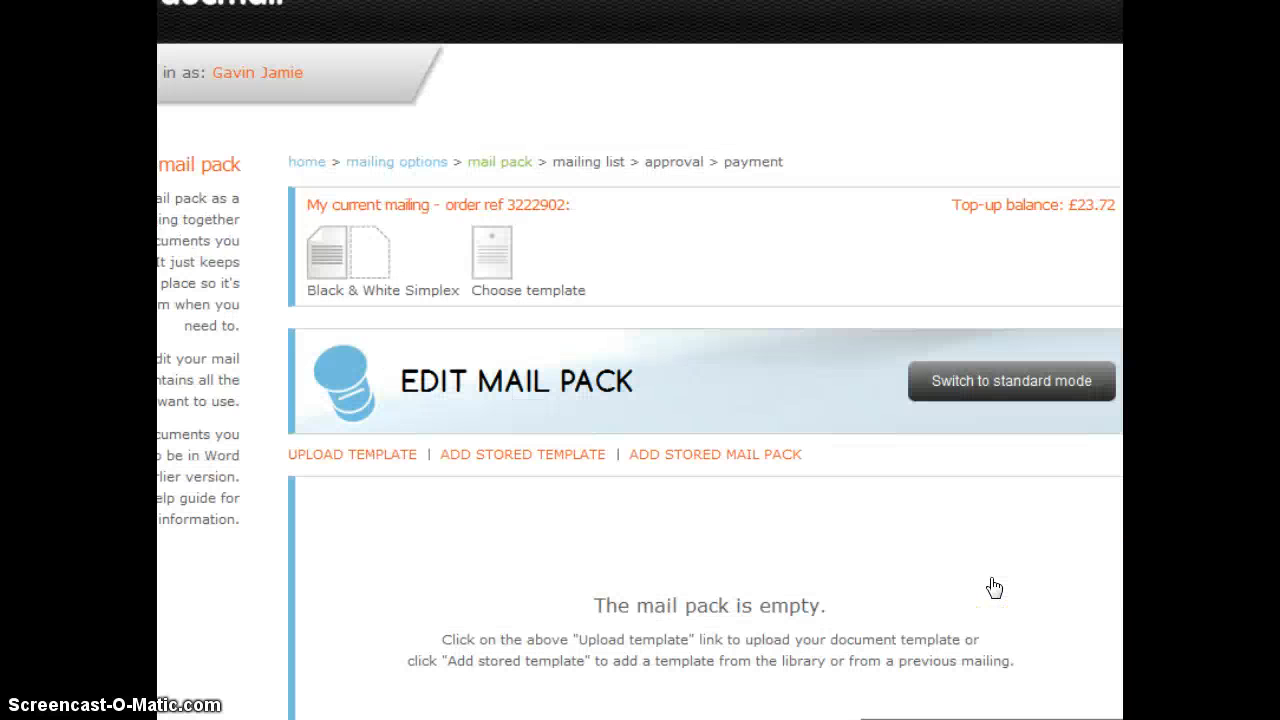
Step: Start uploading a new A4 letter template to the mail pack and name it Over 75
click(384, 456)
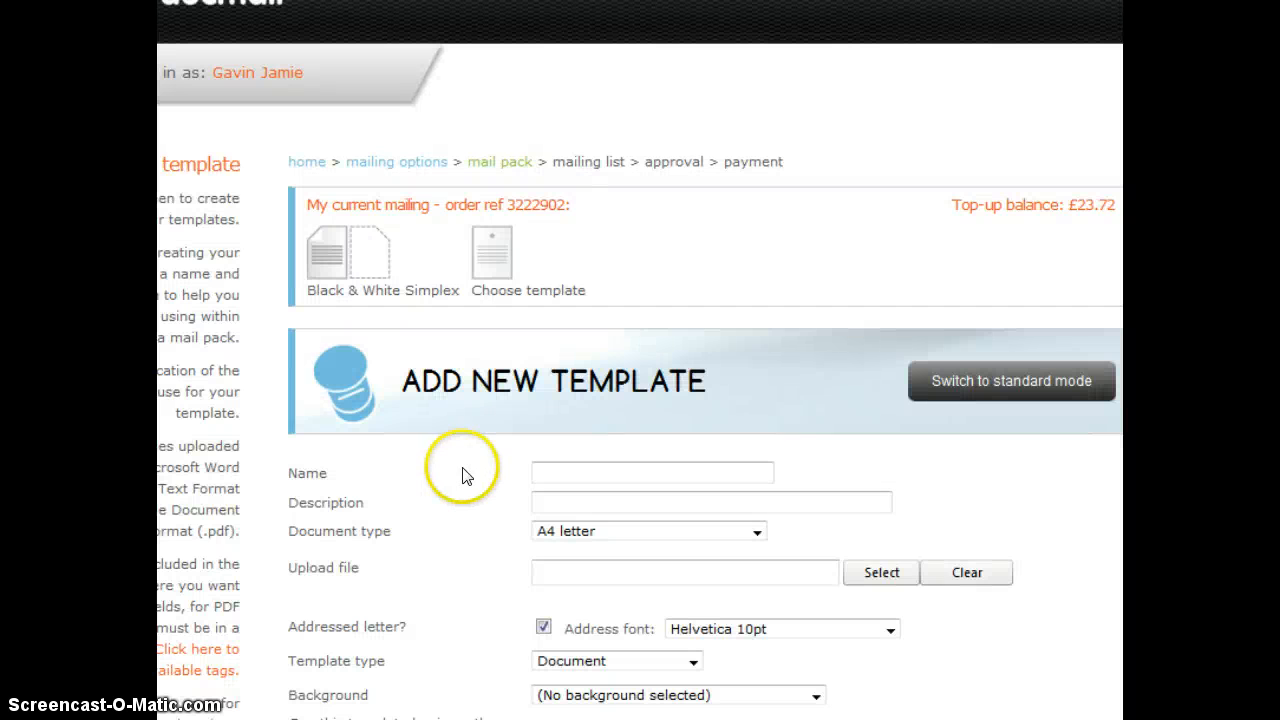
click(537, 466)
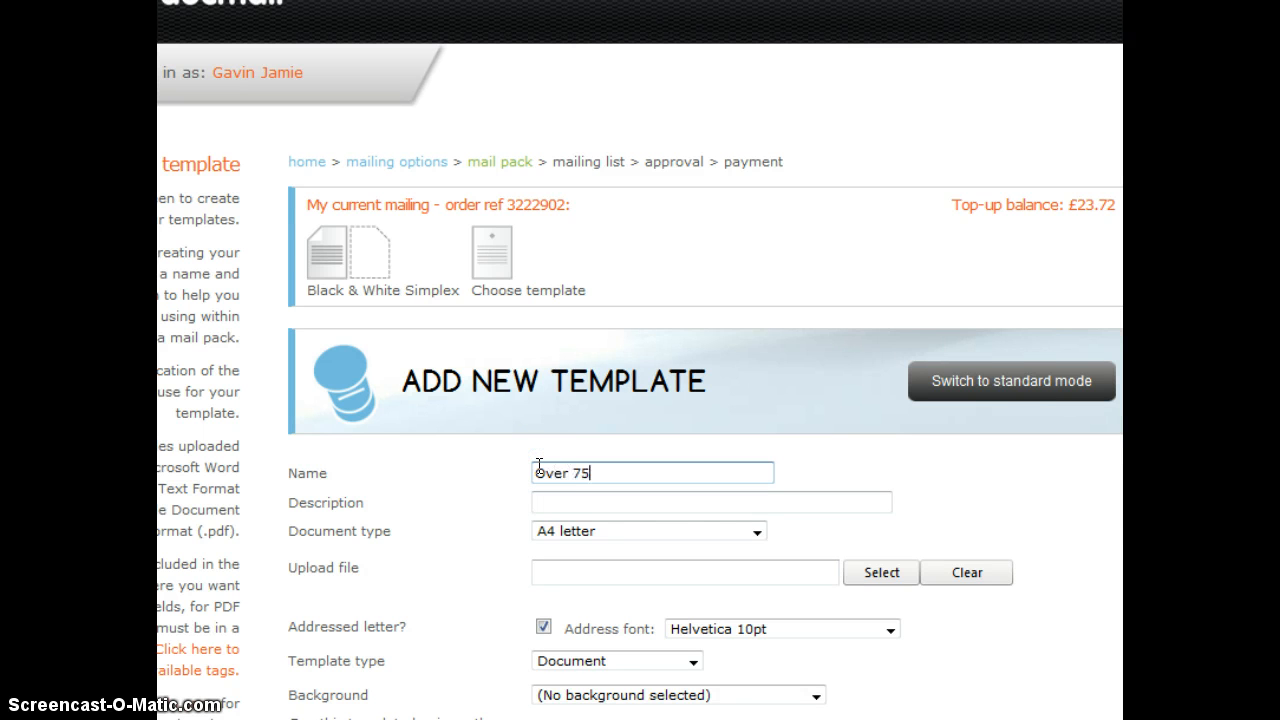
scroll(537, 466, down, 3)
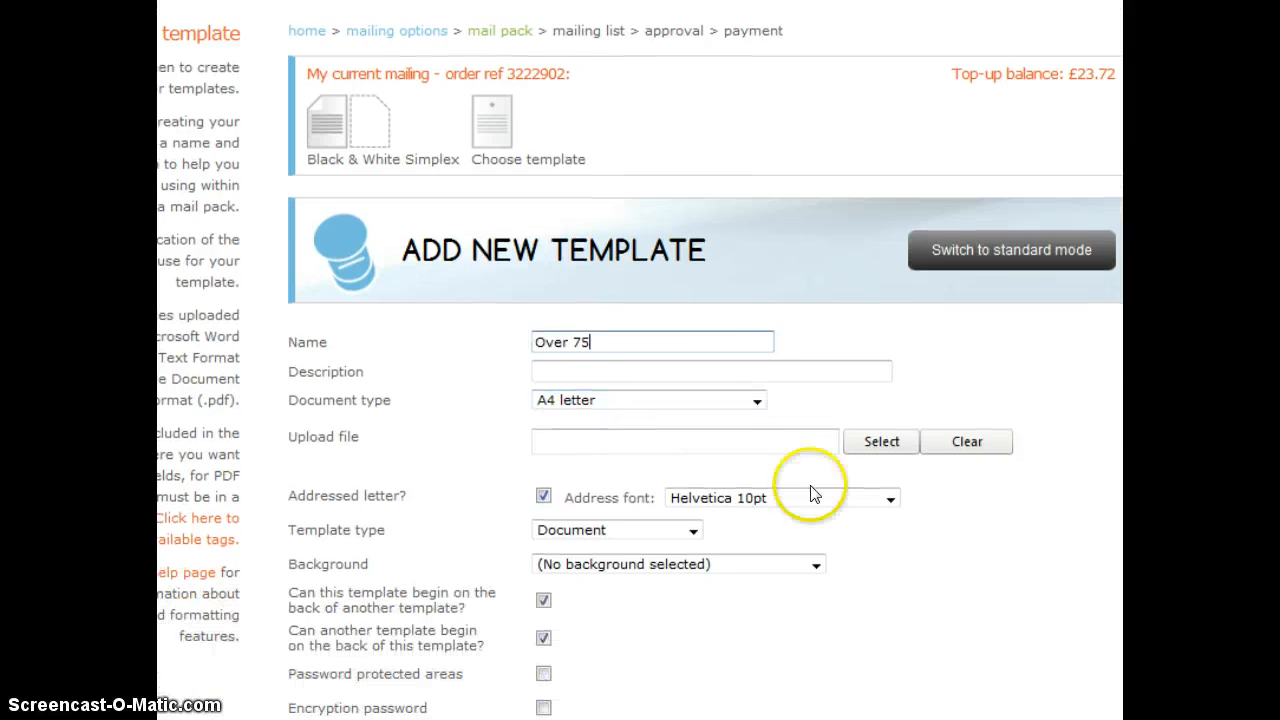
Step: Upload Over75.rtf as the template file, add it to the mail pack and continue to the mailing list
click(869, 438)
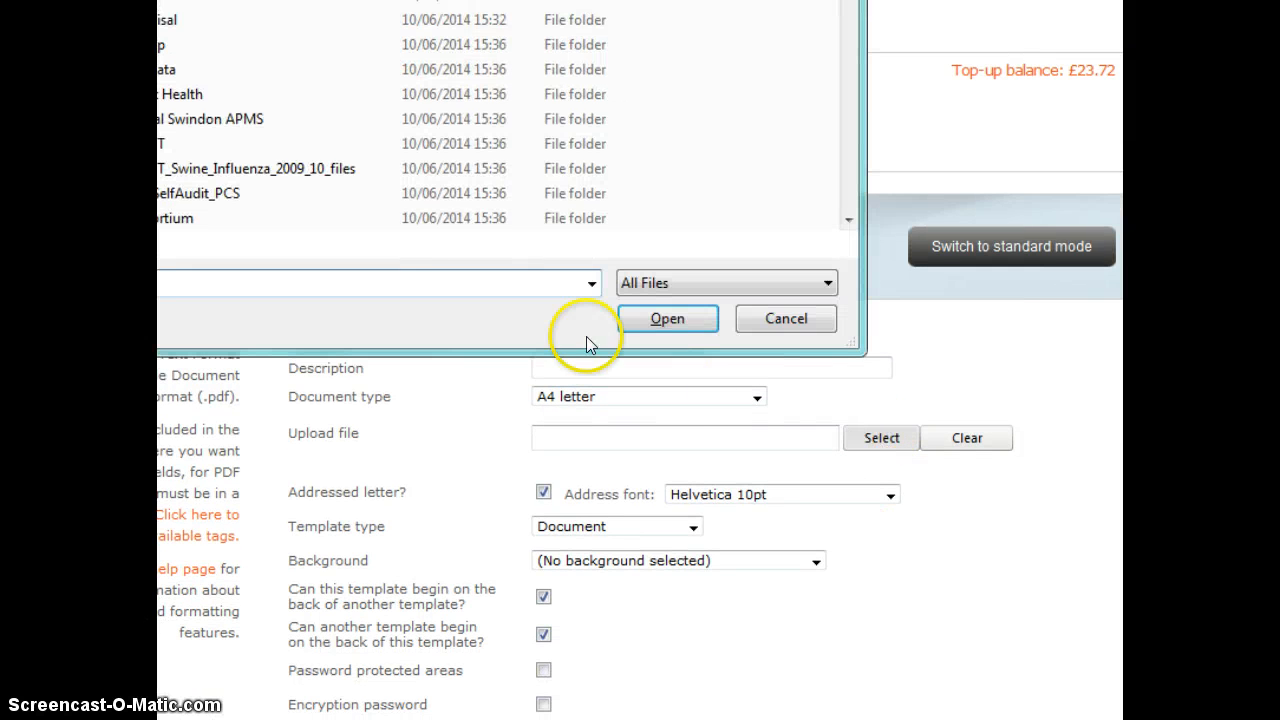
scroll(523, 249, up, 1)
drag(581, 0, 906, 0)
text(ov)
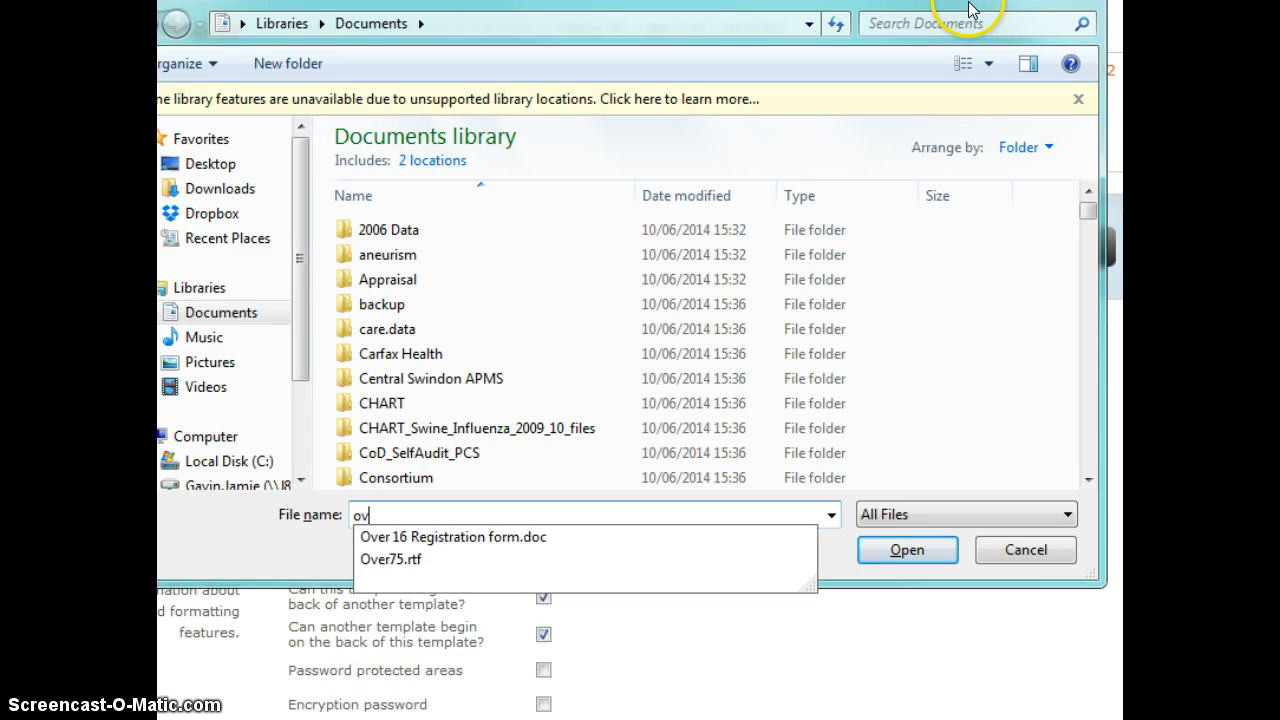
key(Down)
key(Down)
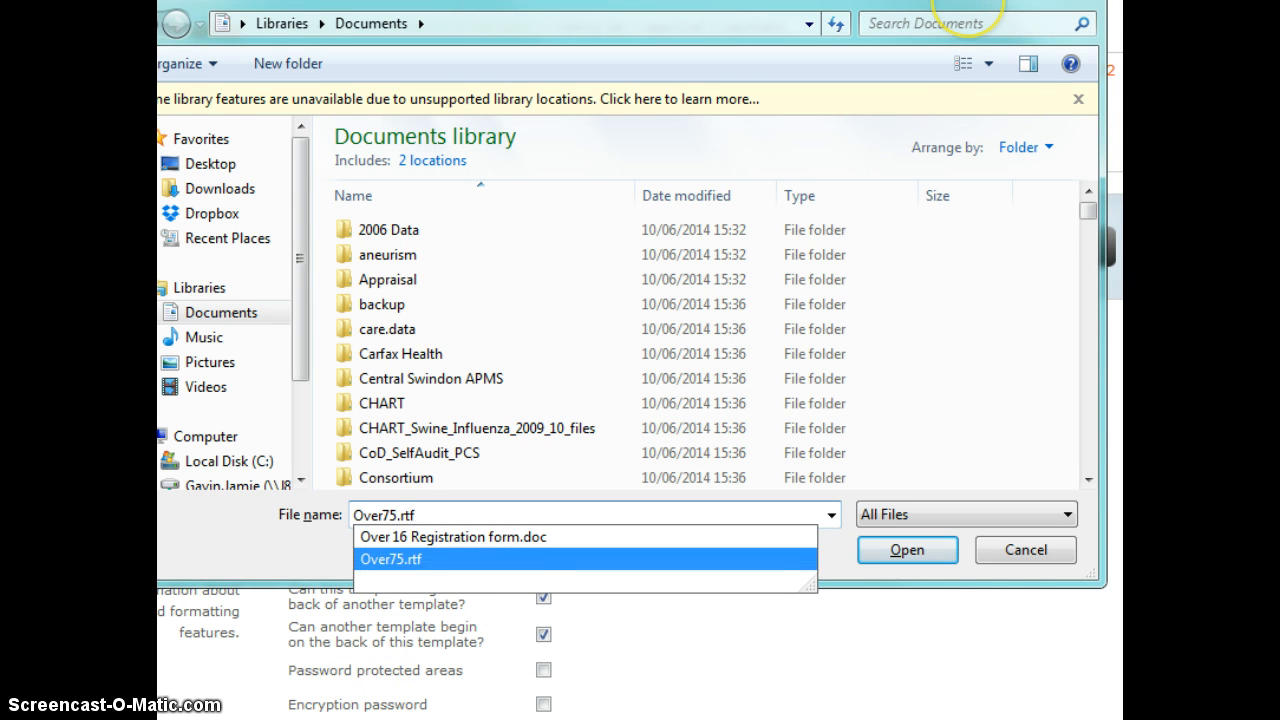
key(Return)
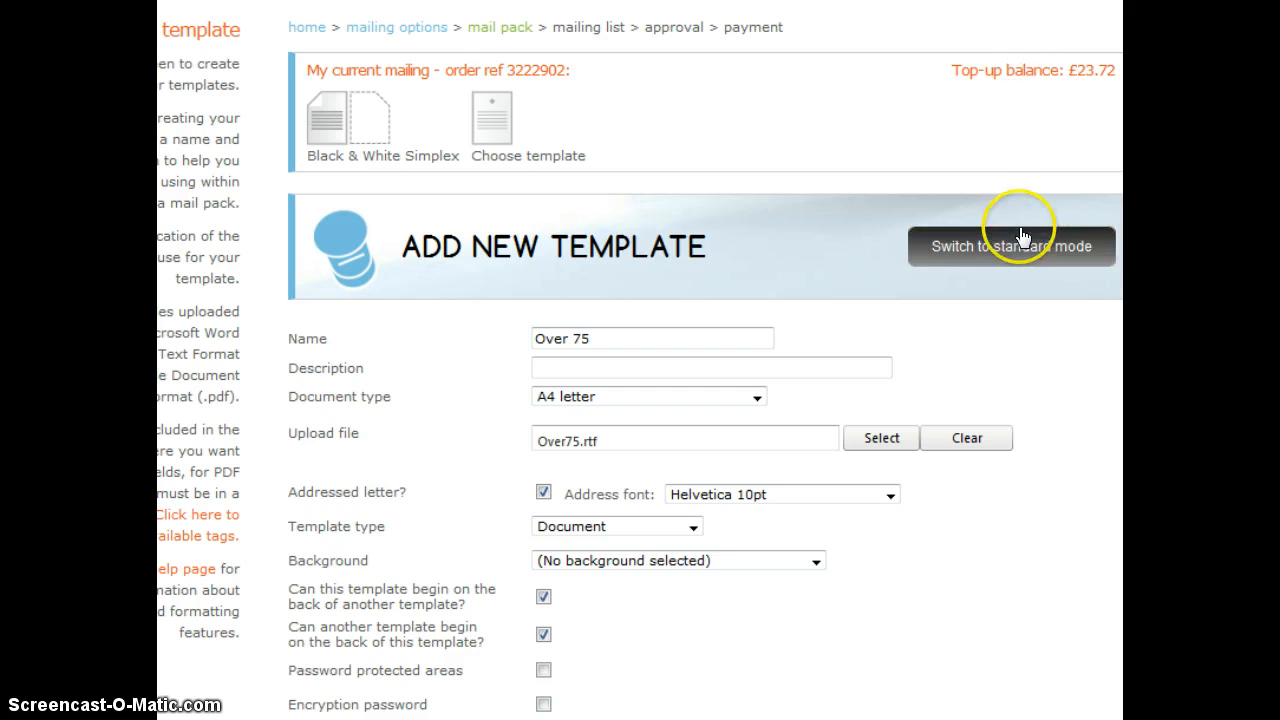
scroll(1008, 251, down, 3)
click(1047, 604)
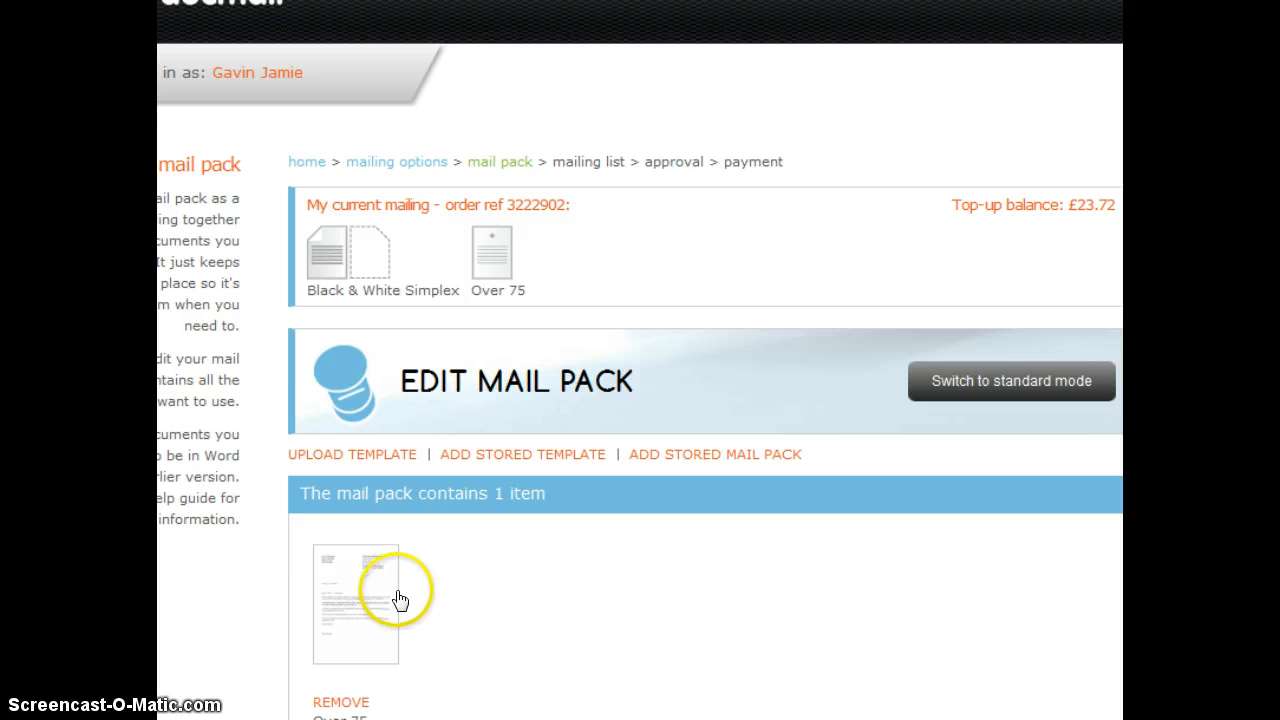
scroll(400, 597, down, 3)
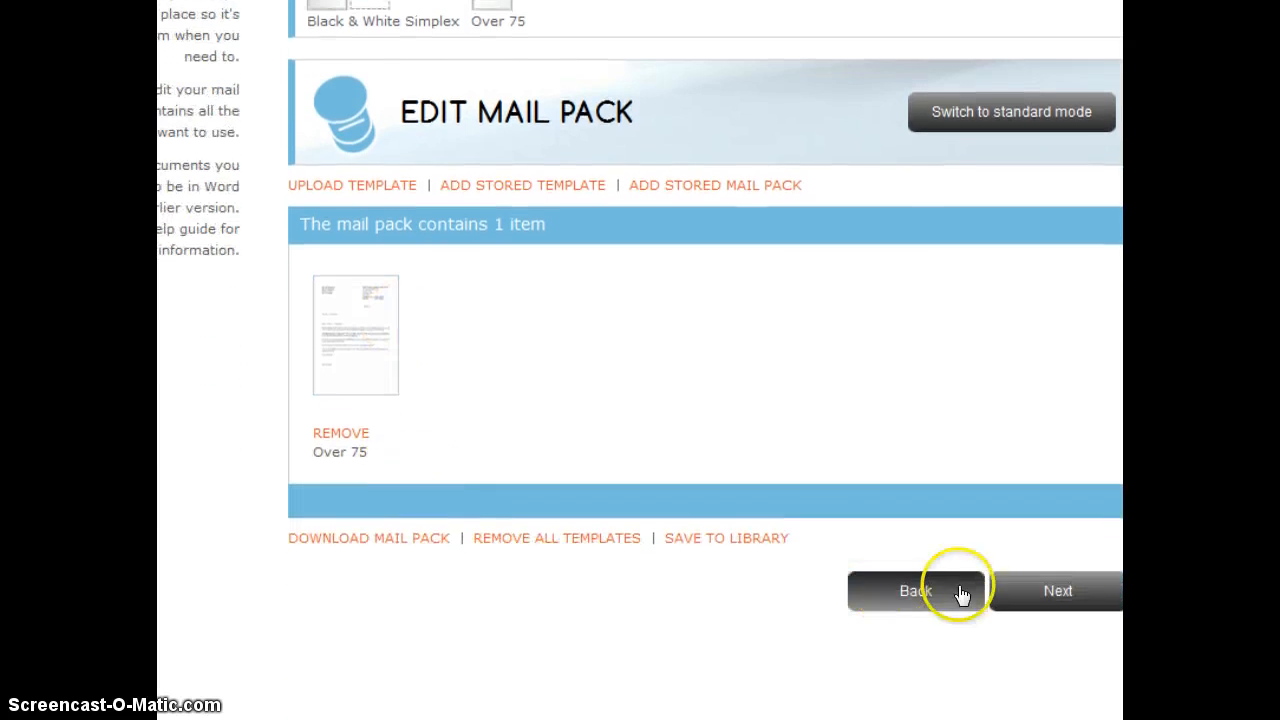
click(1017, 593)
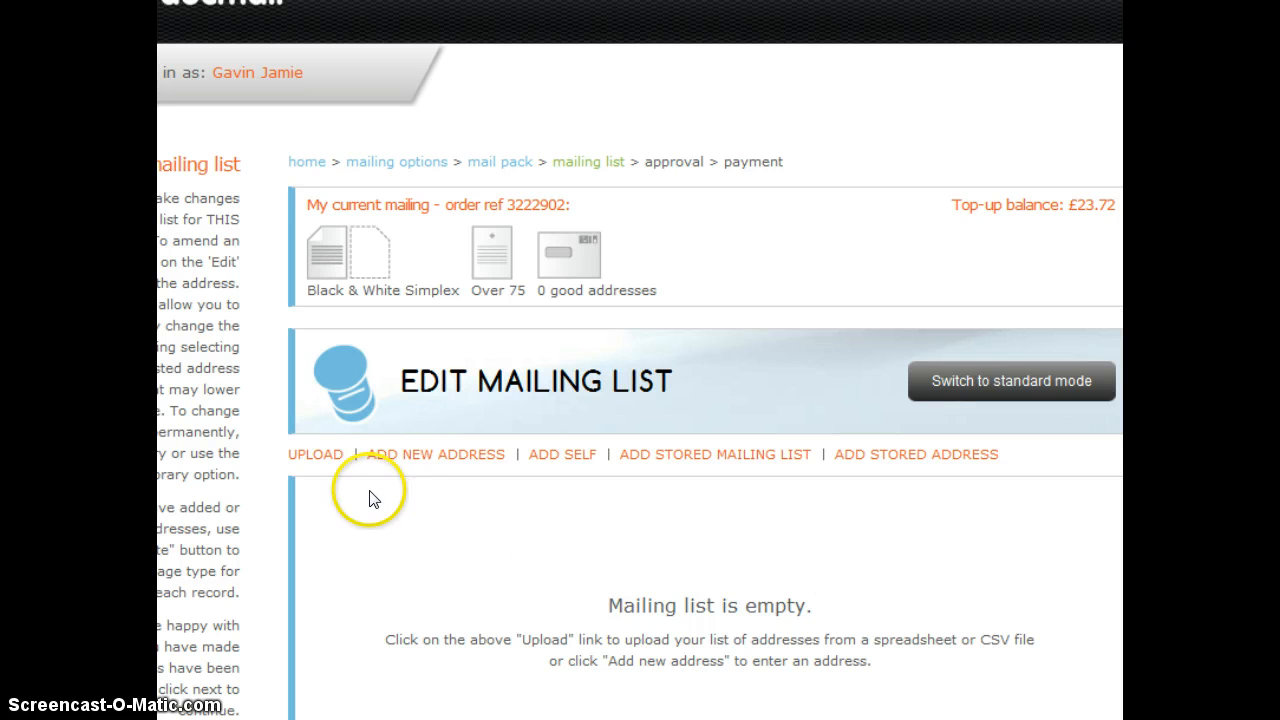
Step: Start an address upload for the mailing list and select test.csv as the address file
click(325, 455)
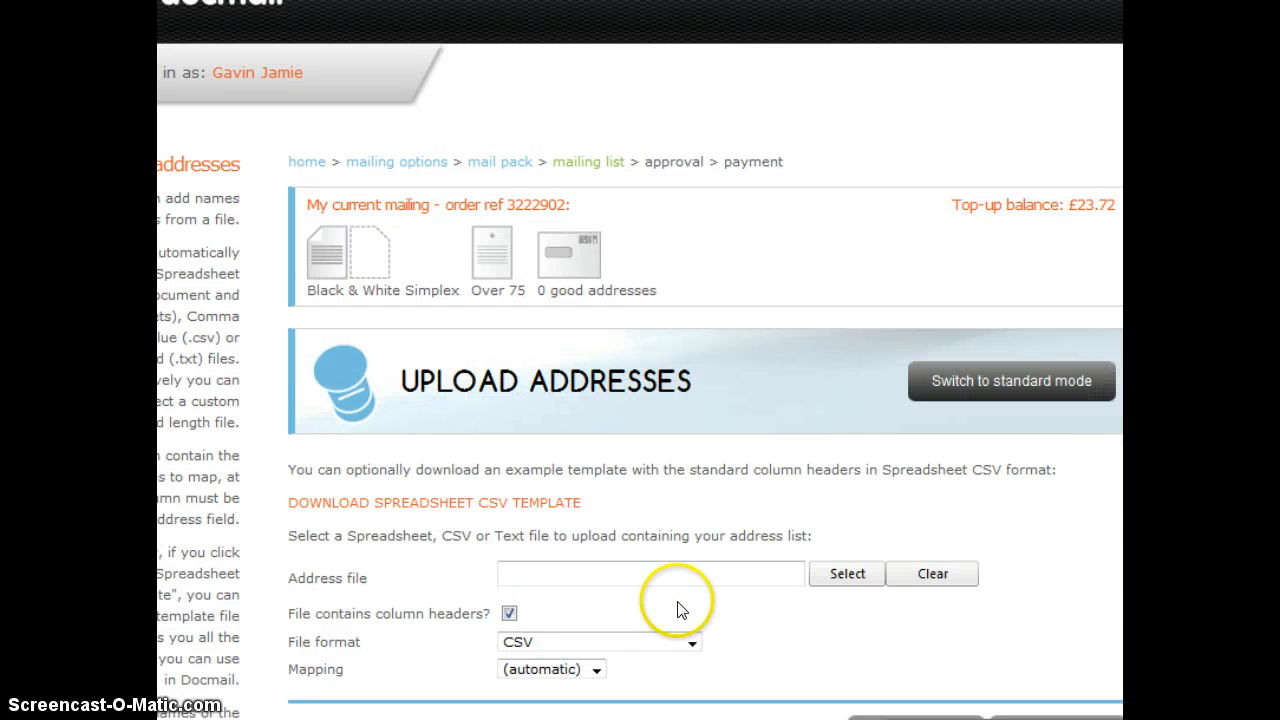
click(850, 573)
click(520, 520)
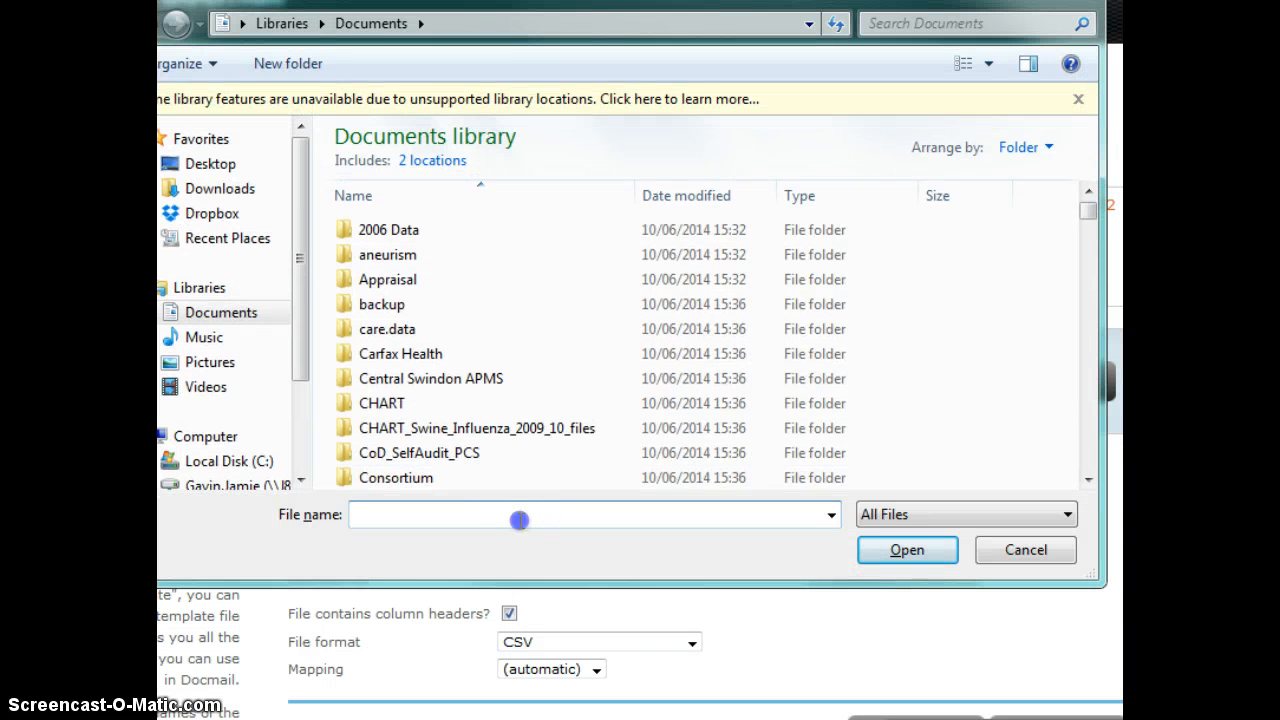
text(tes)
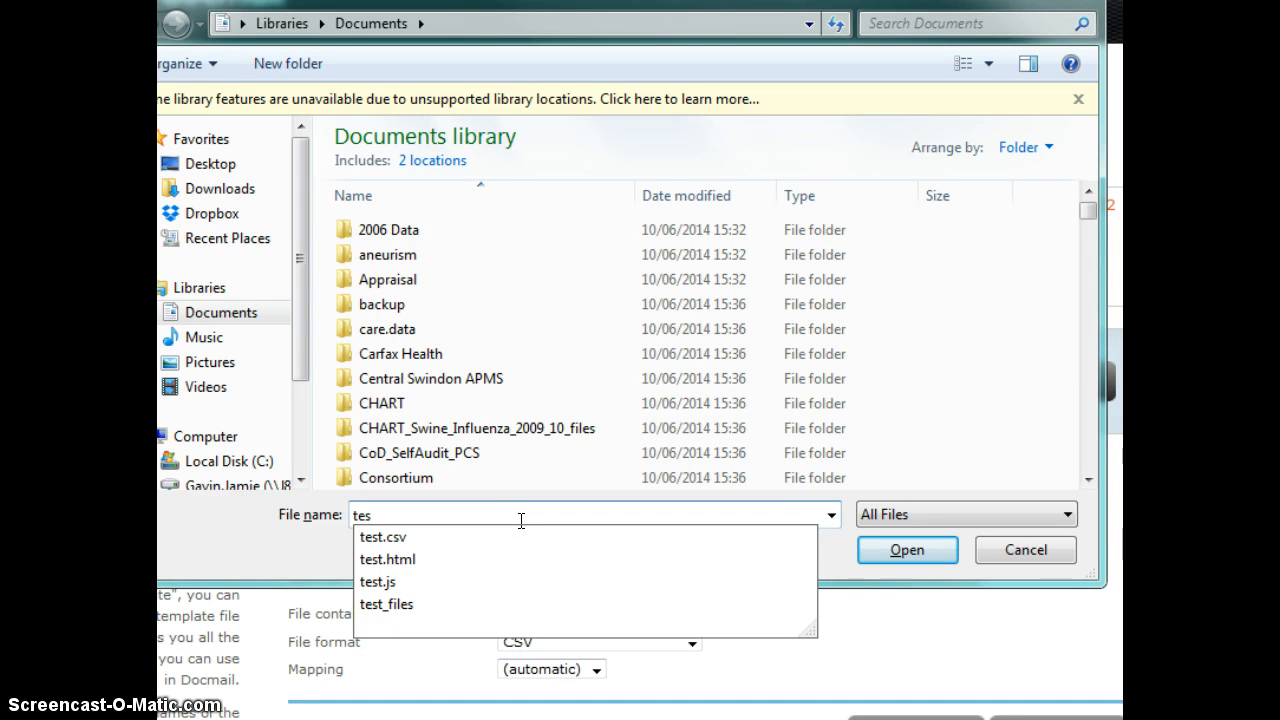
key(Down)
key(Return)
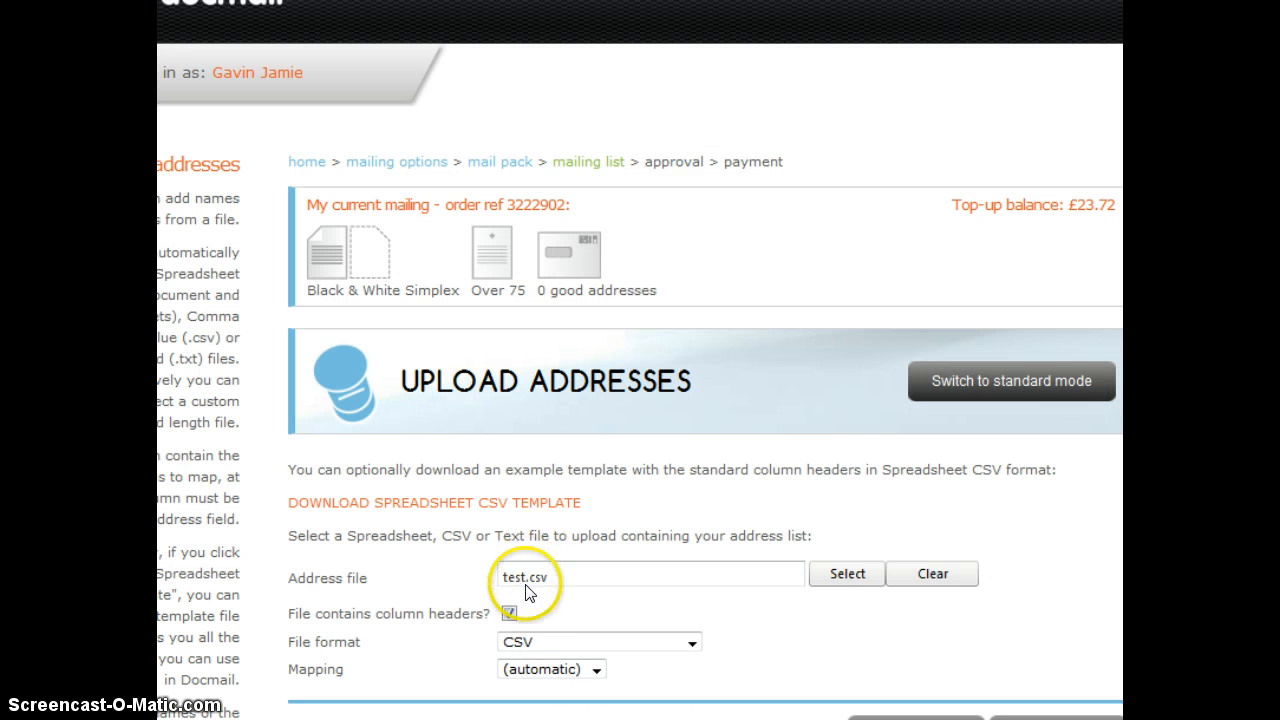
Step: Keep the CSV format with automatic mapping, submit the address file and accept the assigned field mappings
click(511, 645)
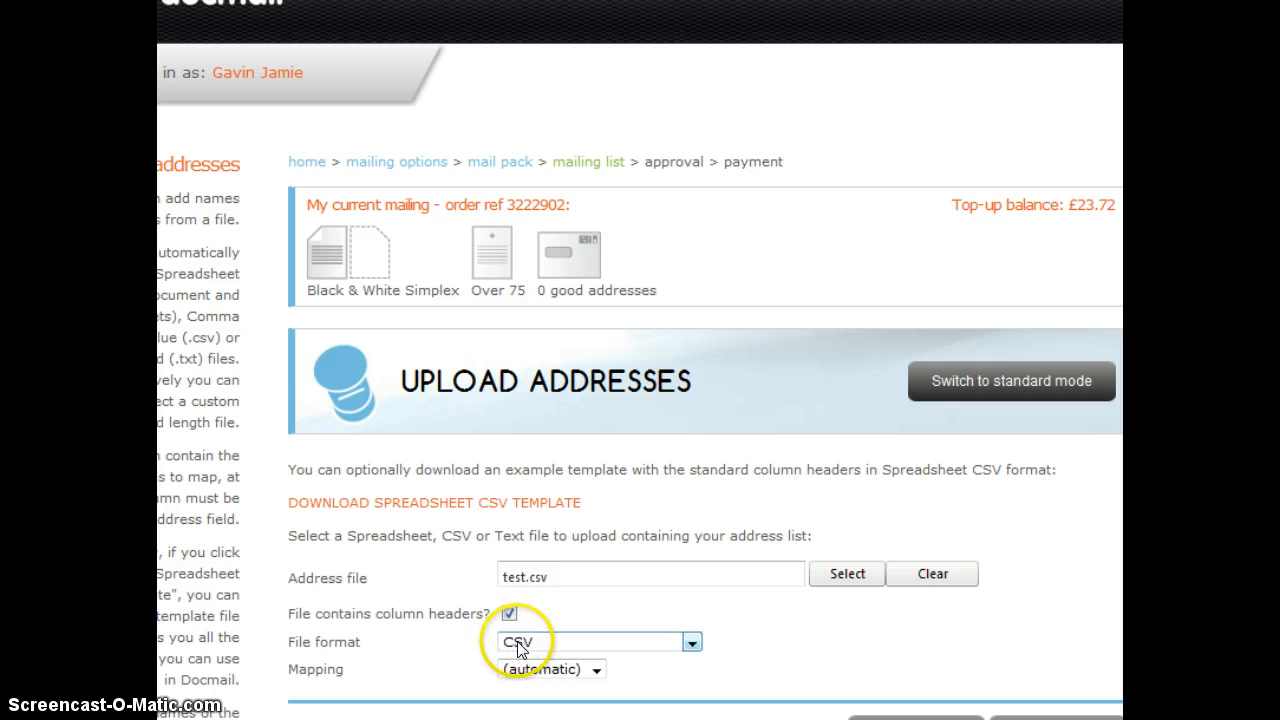
click(543, 670)
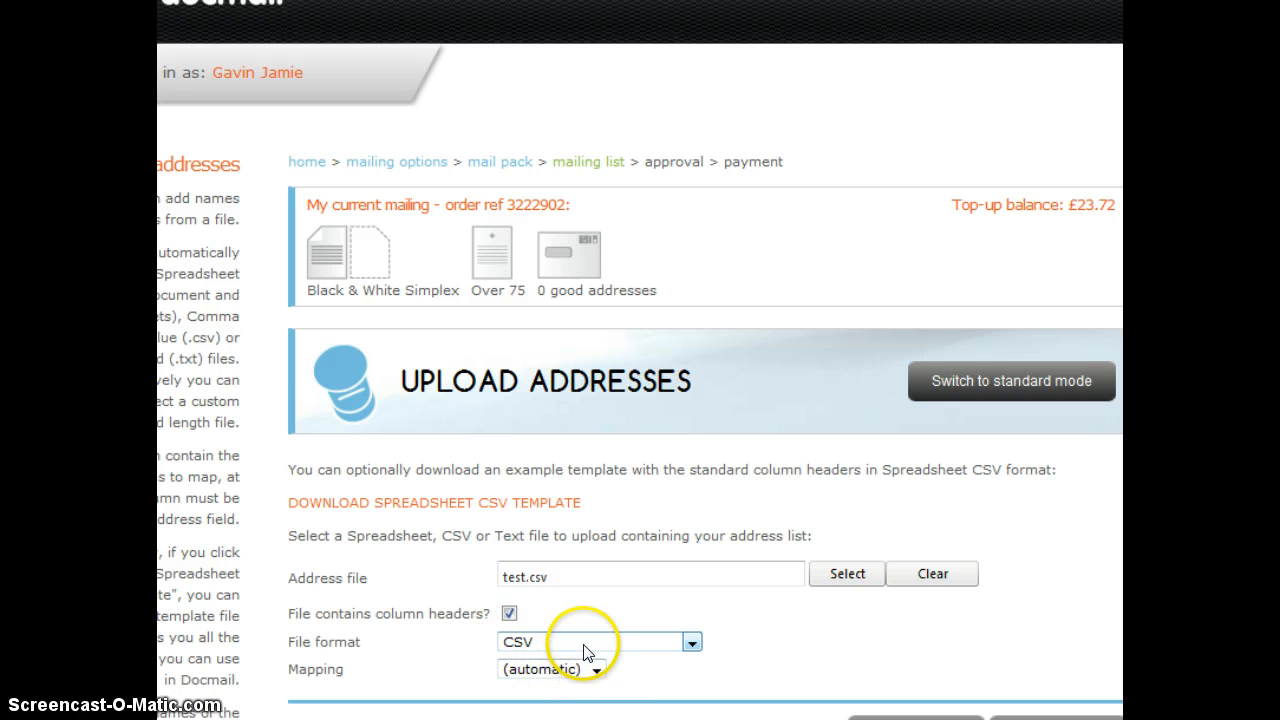
scroll(680, 651, down, 2)
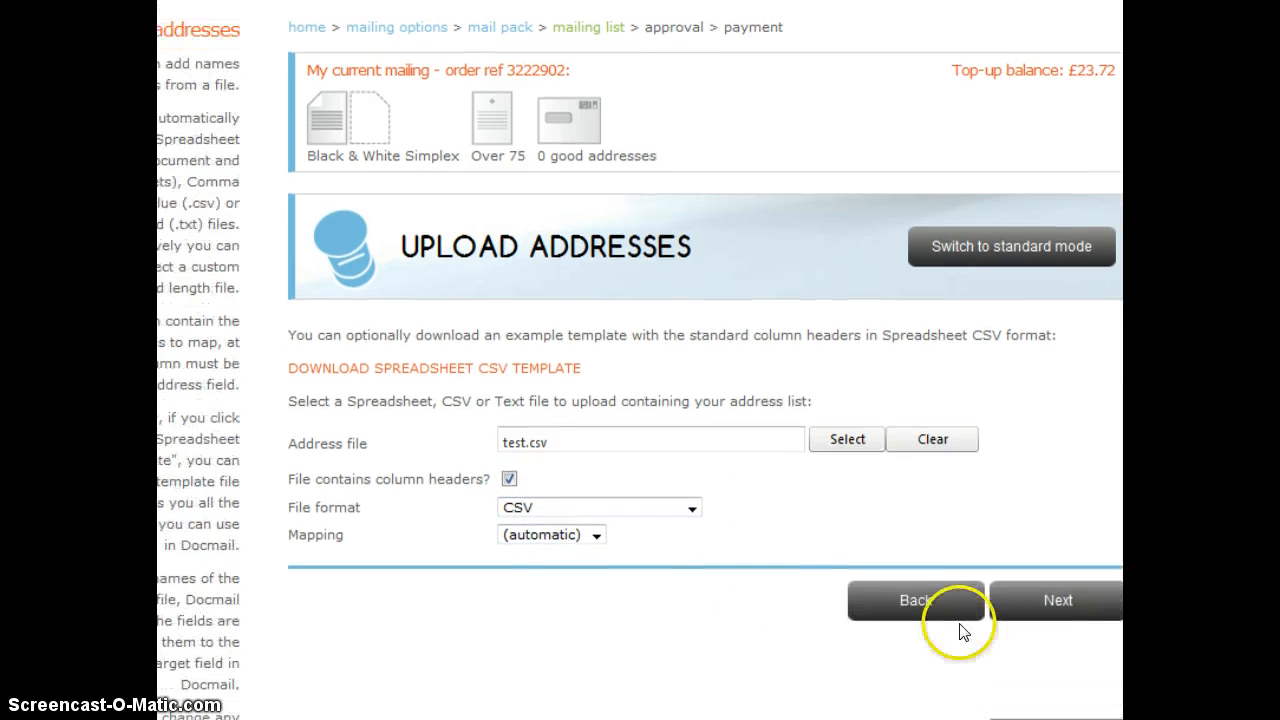
click(1022, 610)
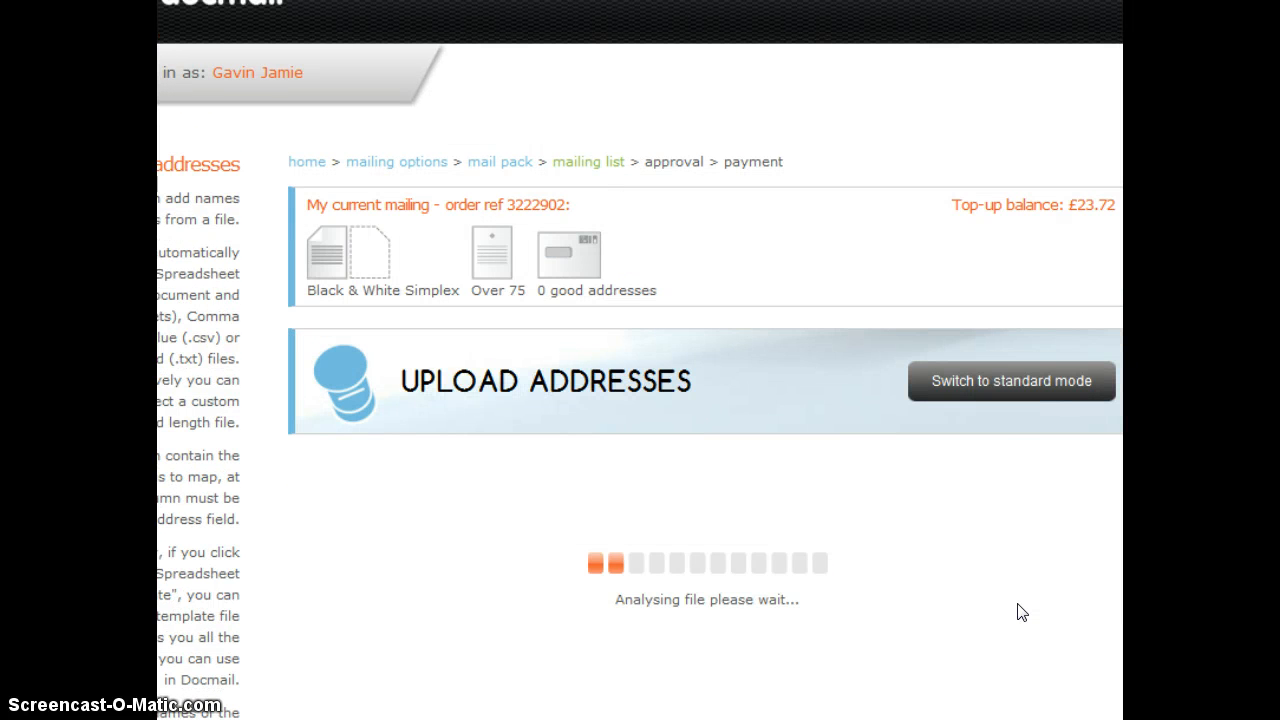
scroll(990, 595, down, 4)
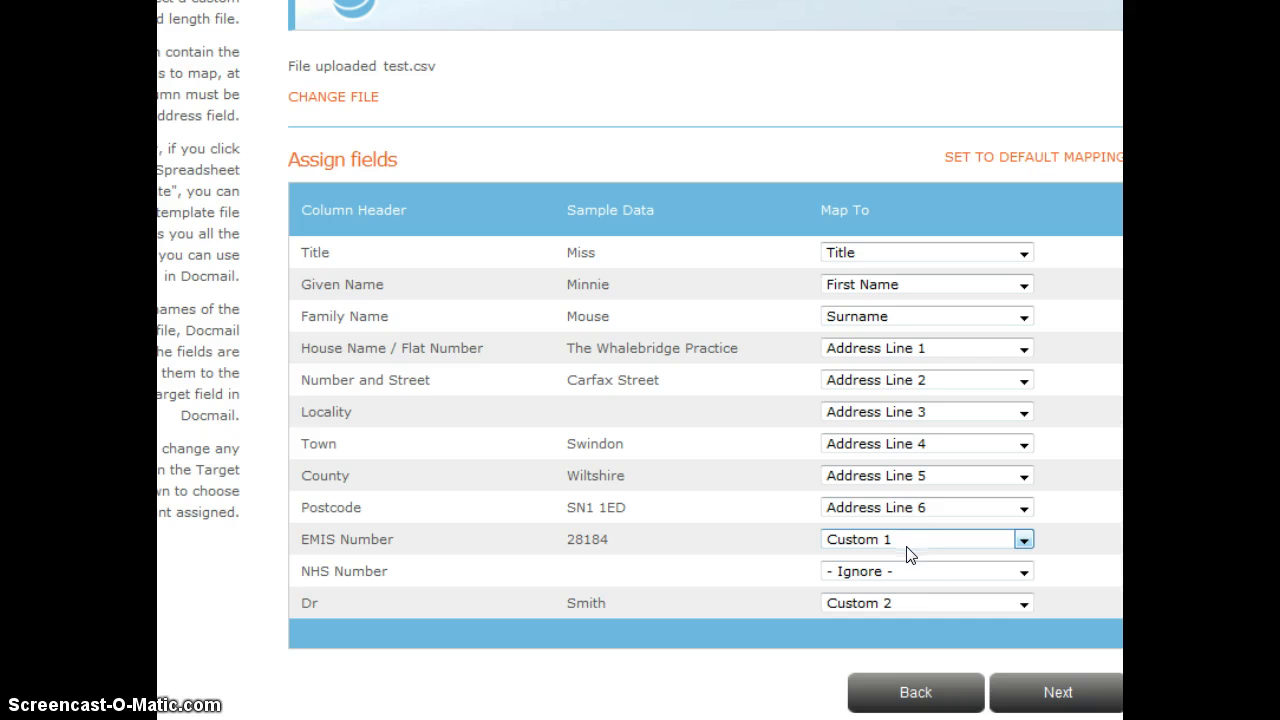
click(1070, 700)
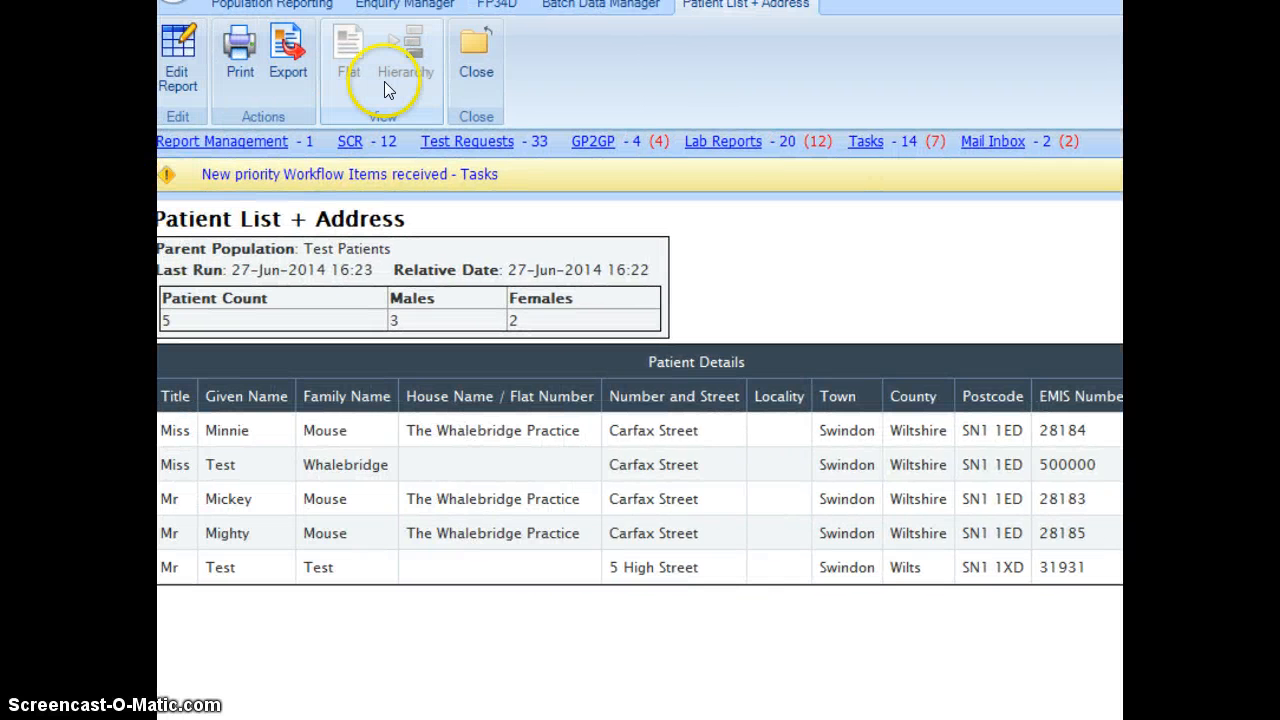
Step: In EMIS, close the Patient List + Address report and start a clinical code batch add with Test Patients selected
click(478, 56)
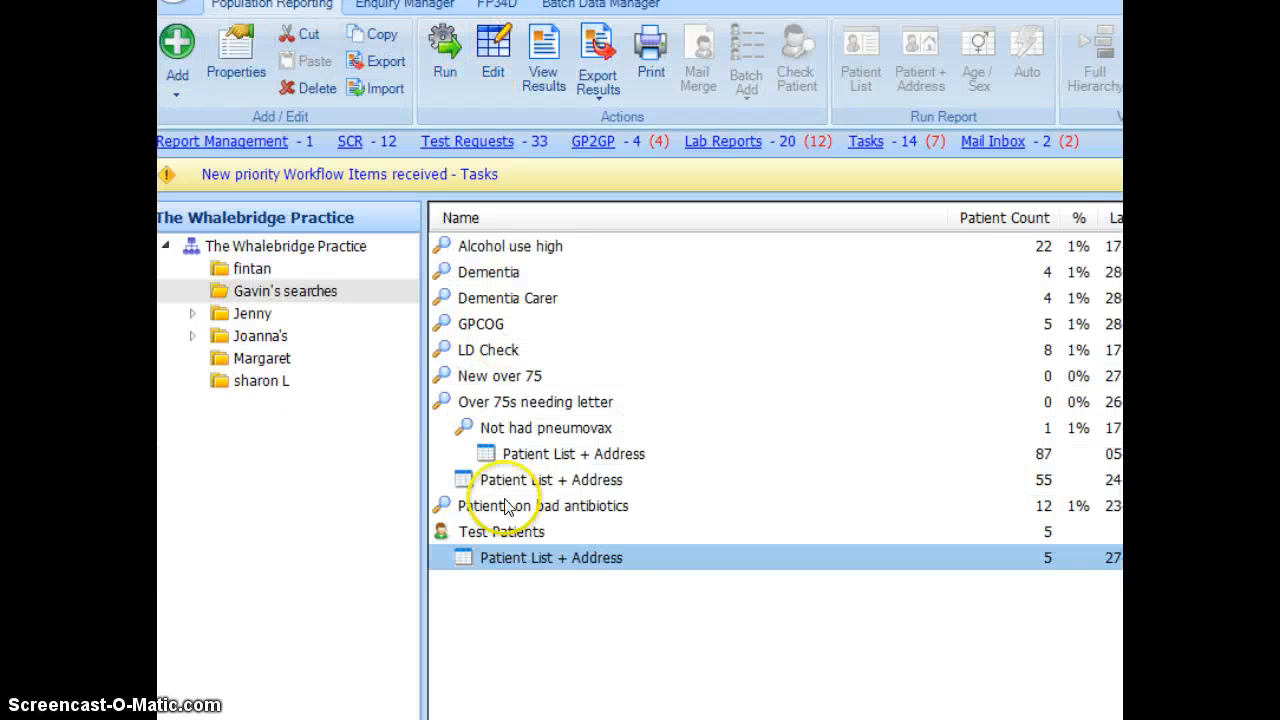
click(499, 534)
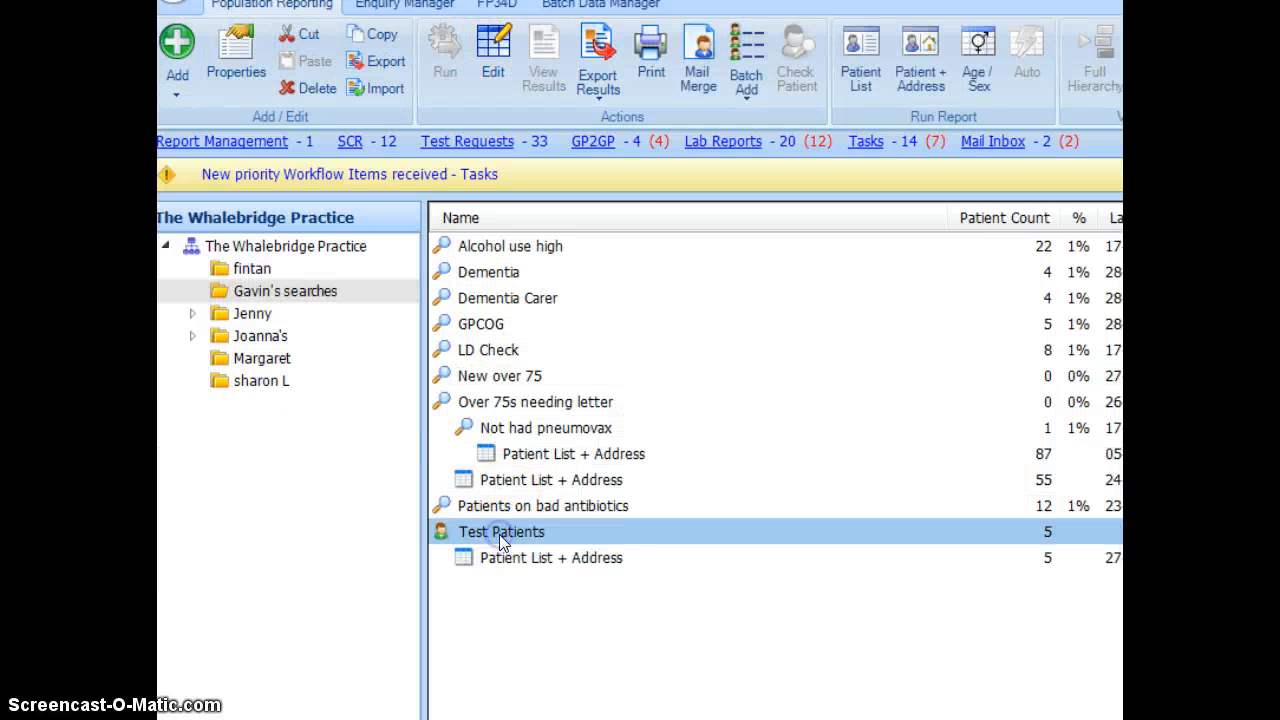
click(527, 511)
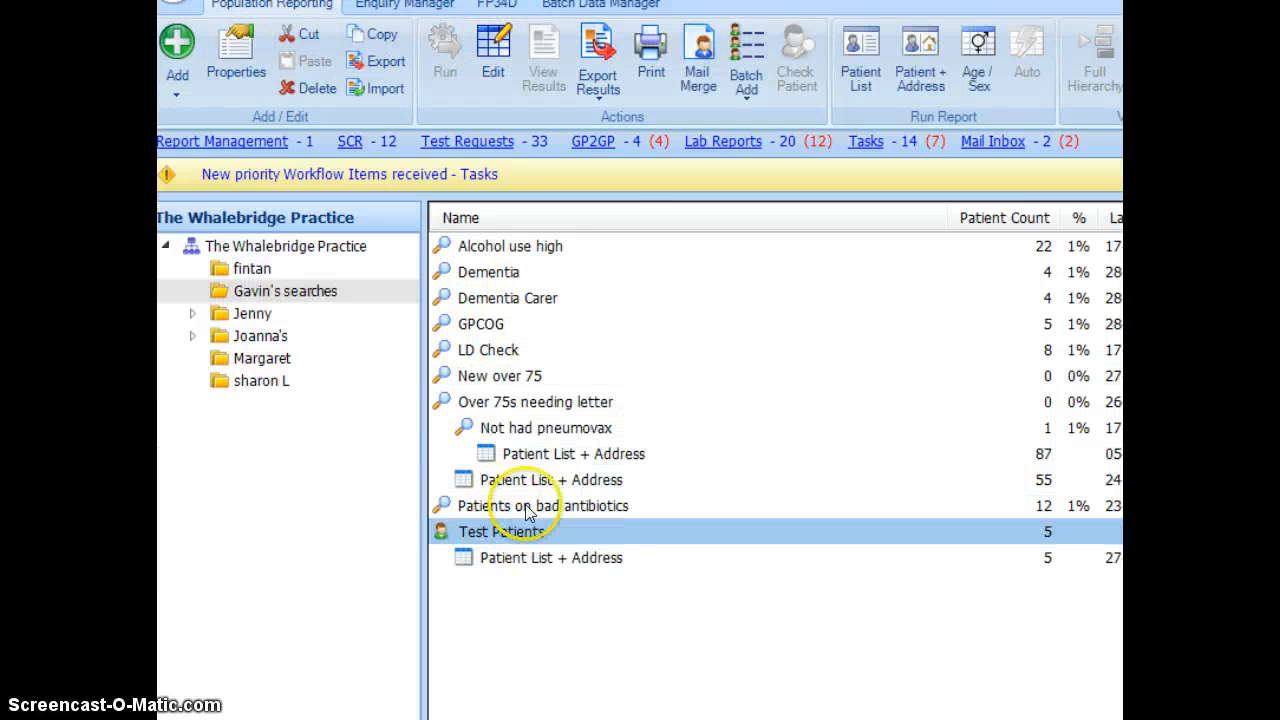
click(749, 90)
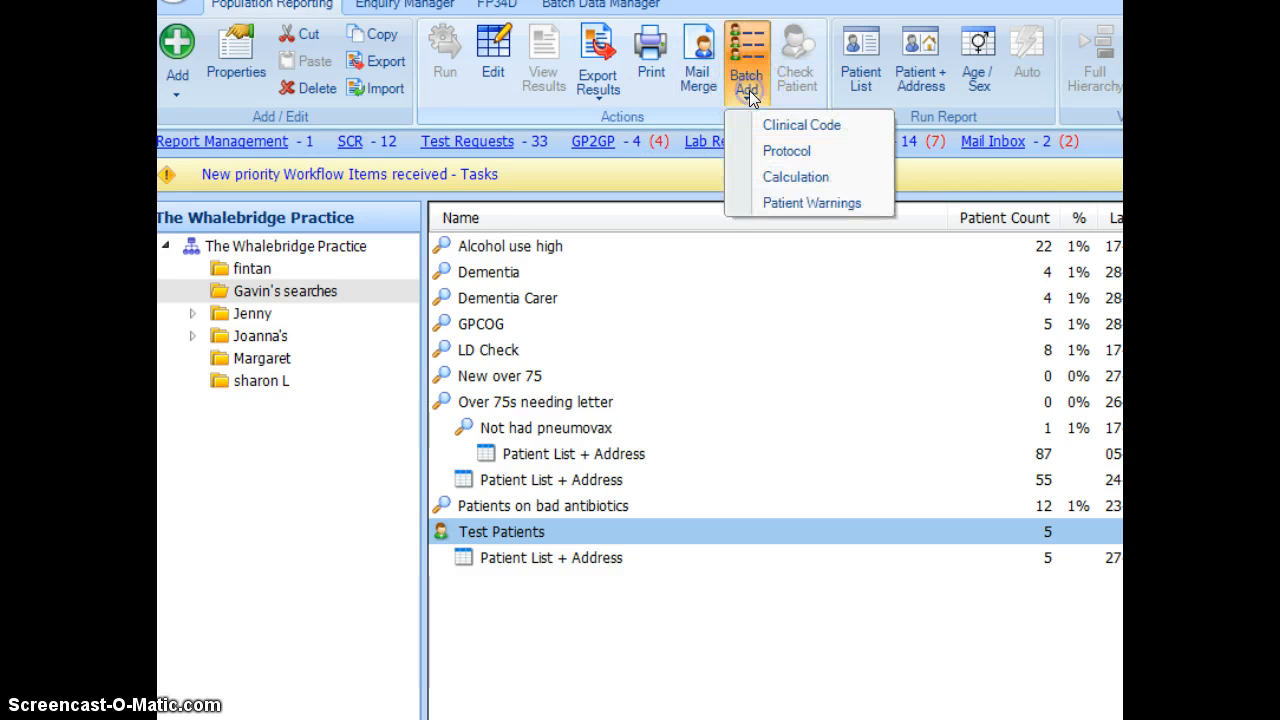
click(765, 124)
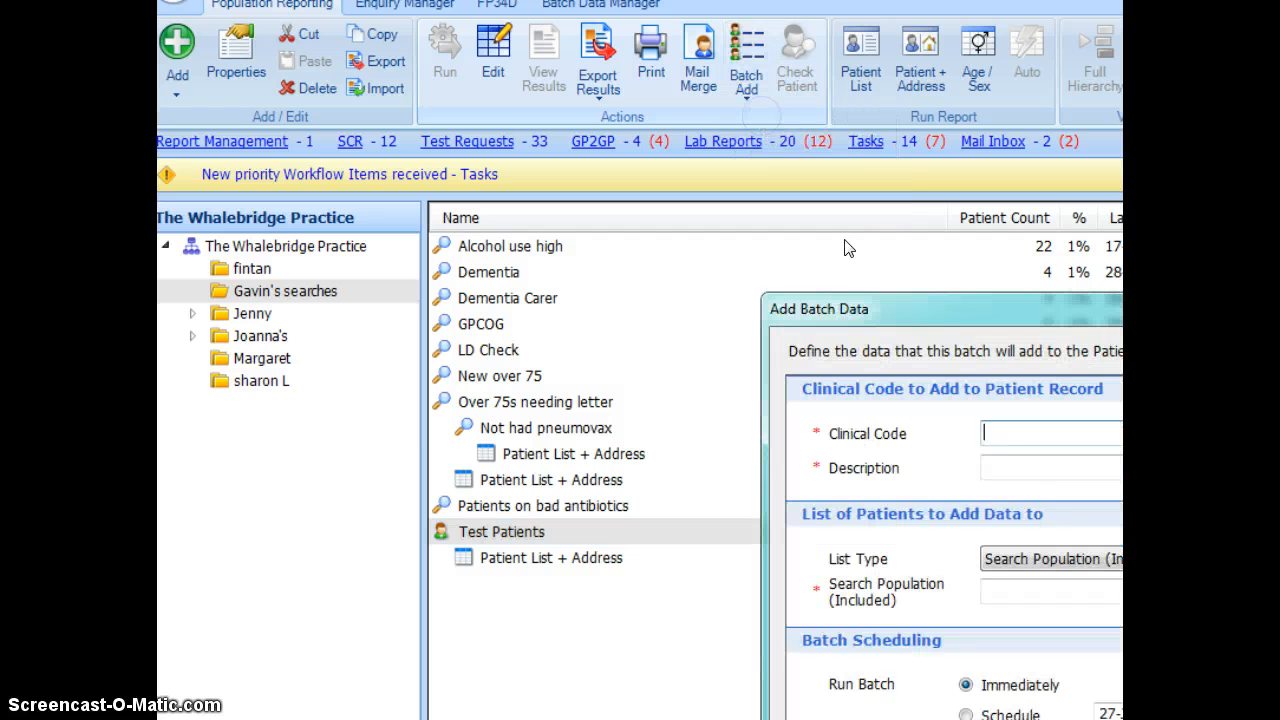
Step: Search for clinical code 67DJ and select Informing patient of named accountable general practitioner
drag(890, 270, 551, 228)
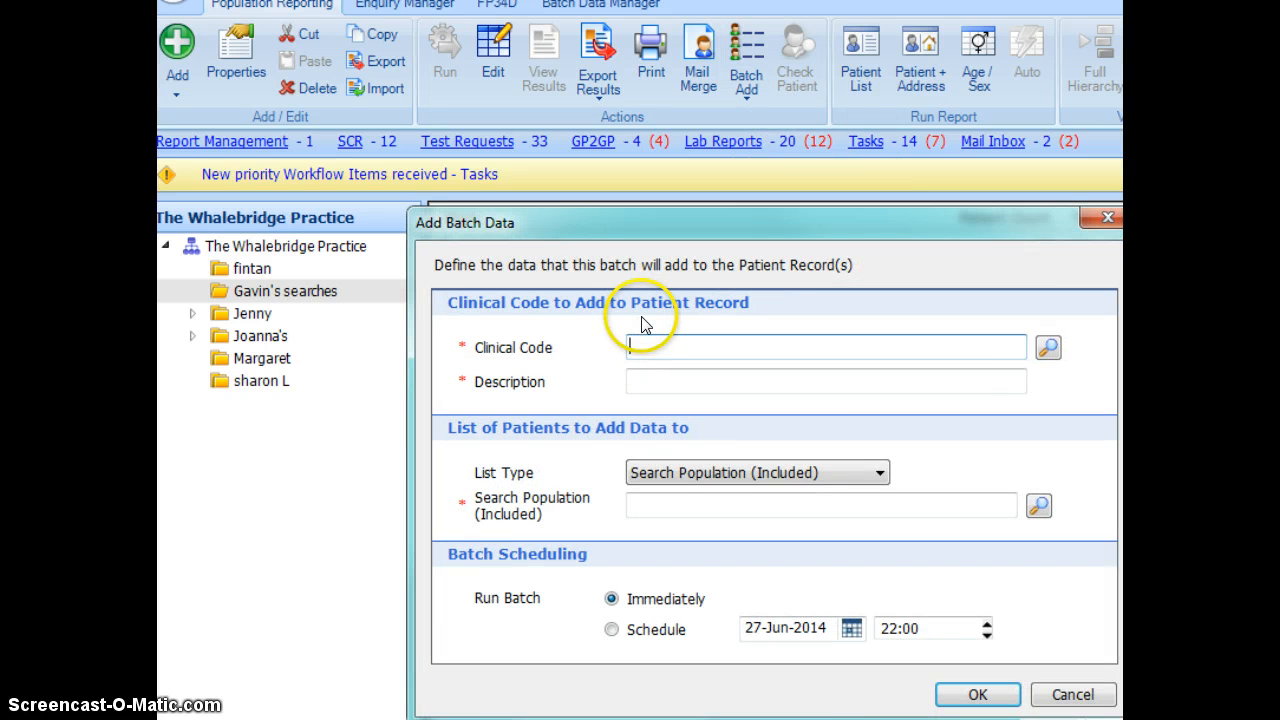
click(1046, 350)
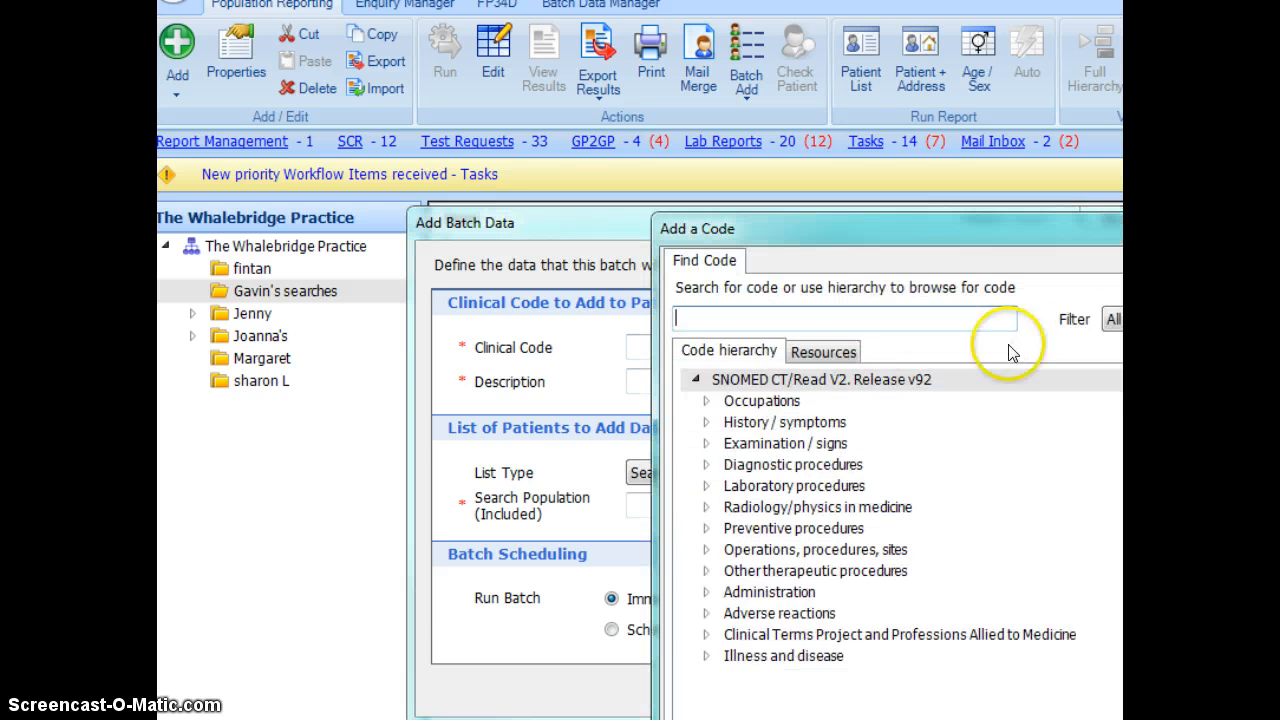
text(67DJ)
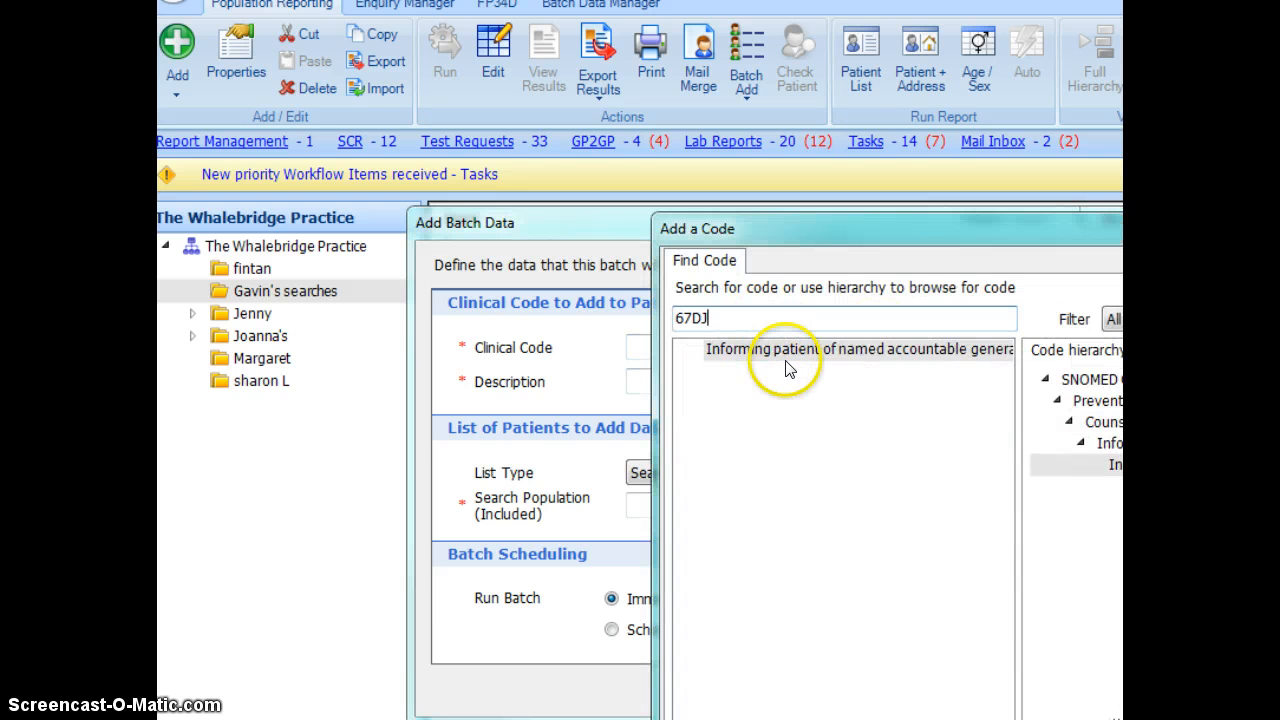
click(785, 355)
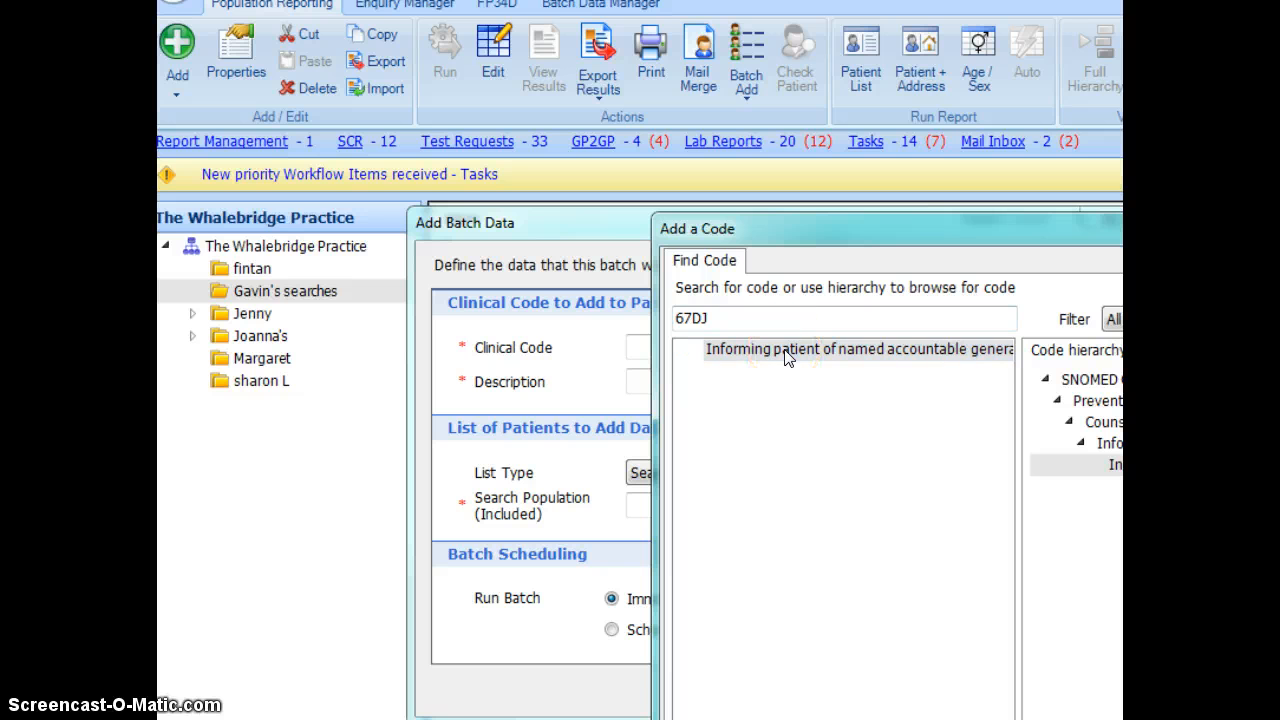
Step: Enter the doctor's title and surname as the code's descriptive text, confirm the code and give the batch the same description
drag(808, 229, 472, 50)
click(585, 688)
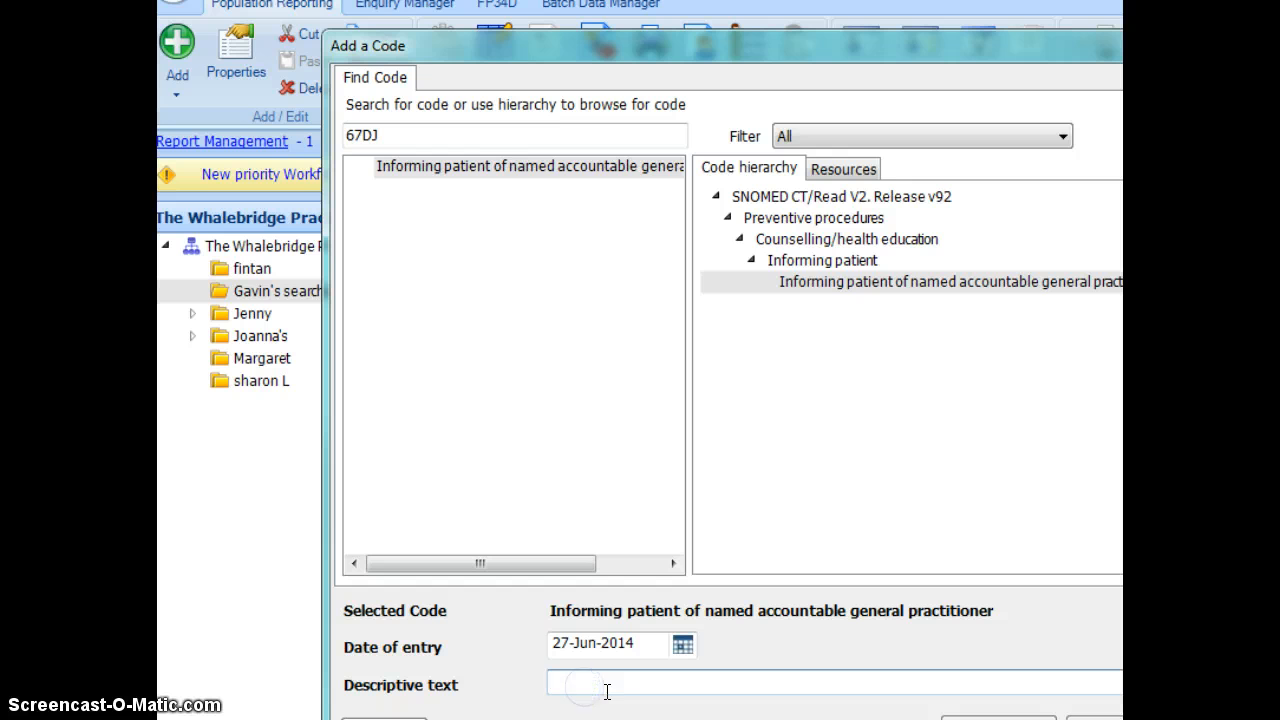
text(Dr Smith)
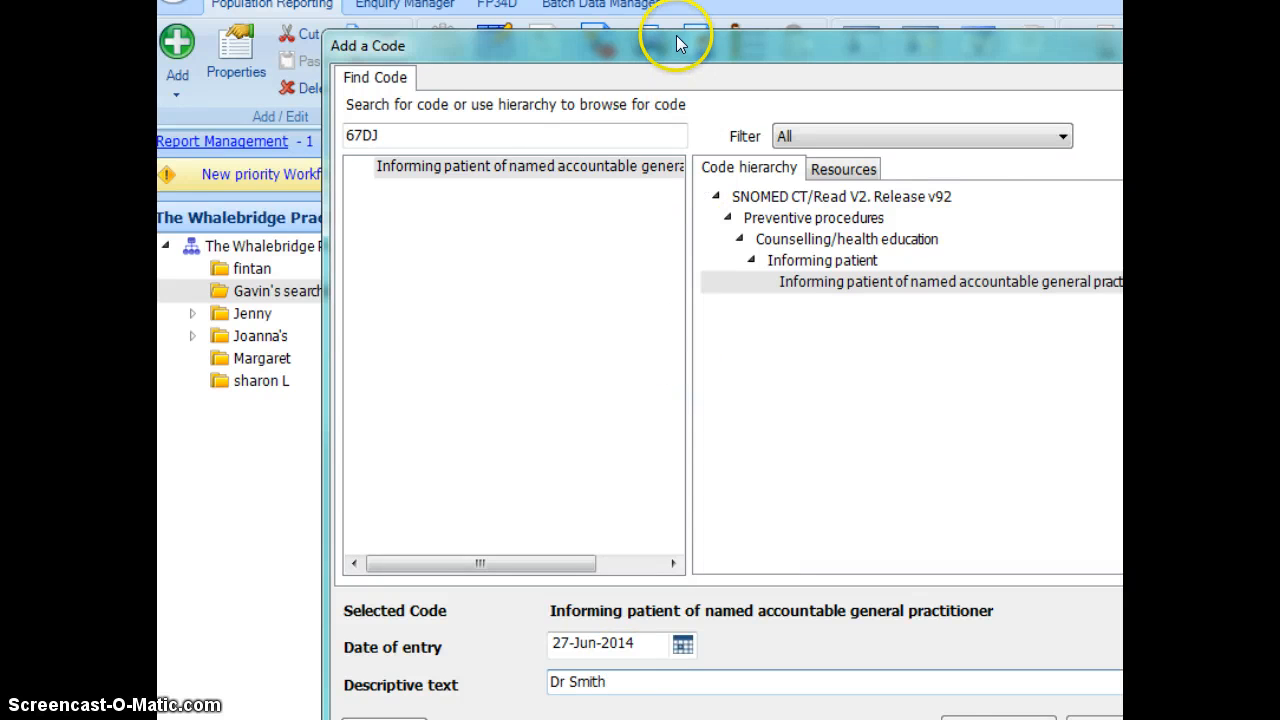
drag(677, 43, 584, 27)
click(1012, 702)
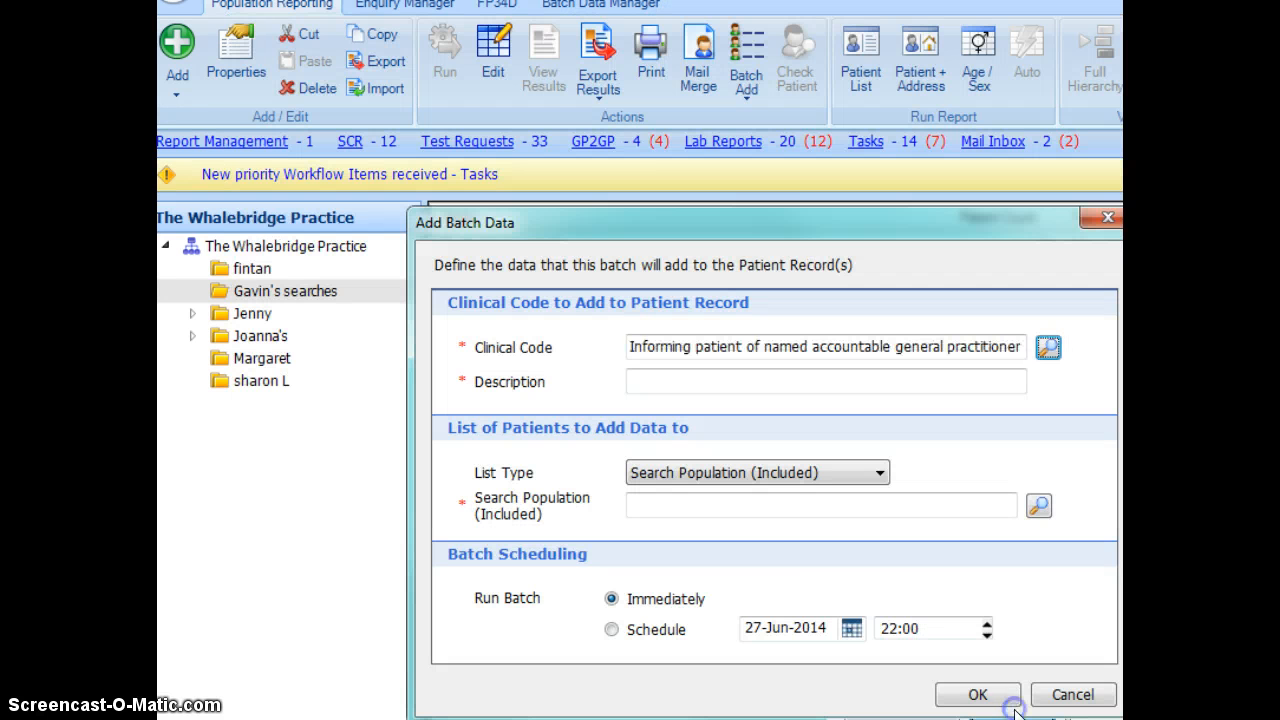
click(700, 378)
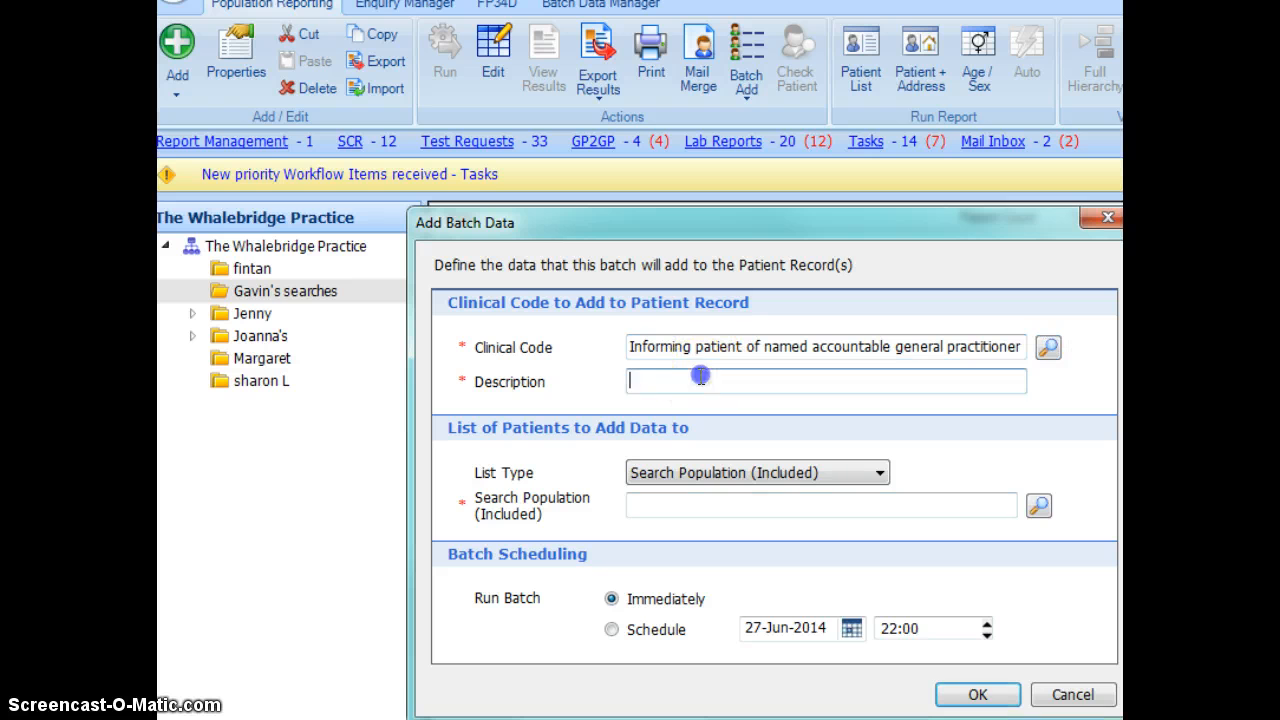
text(Dr Smith)
Step: Target the batch at the included search population Test Patients and submit it to run immediately
click(708, 474)
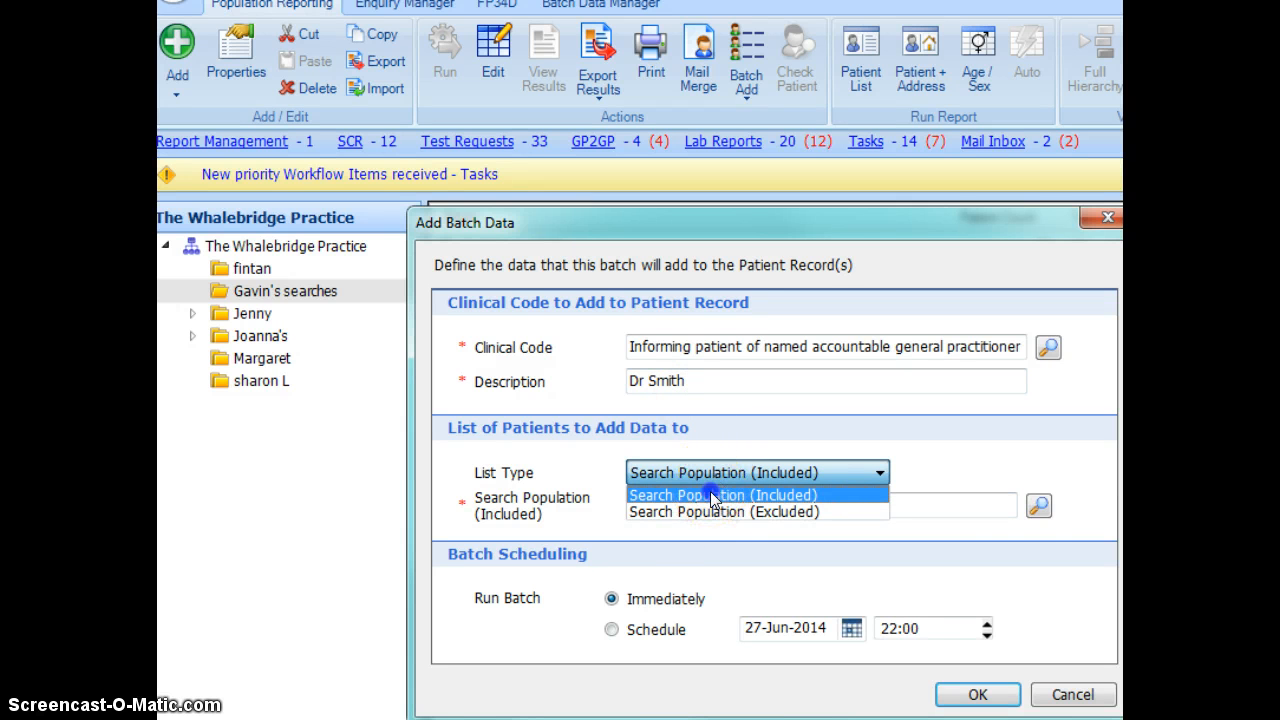
click(712, 494)
click(1038, 506)
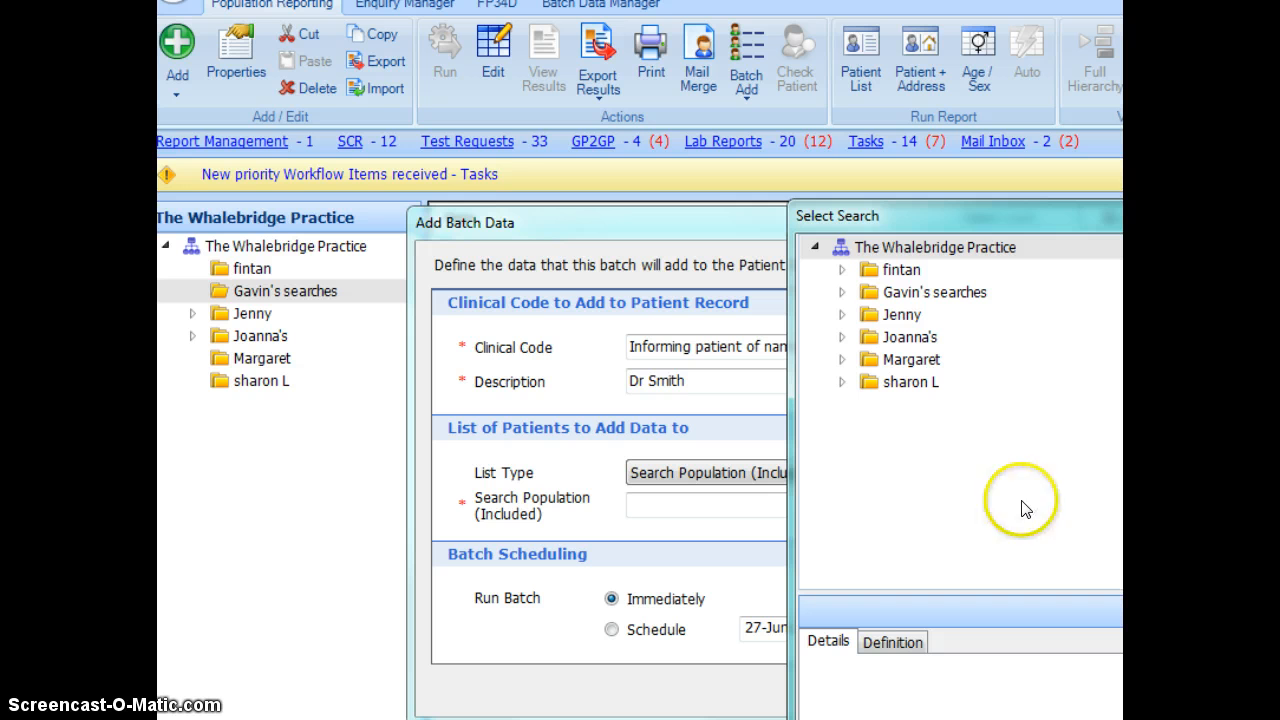
click(840, 291)
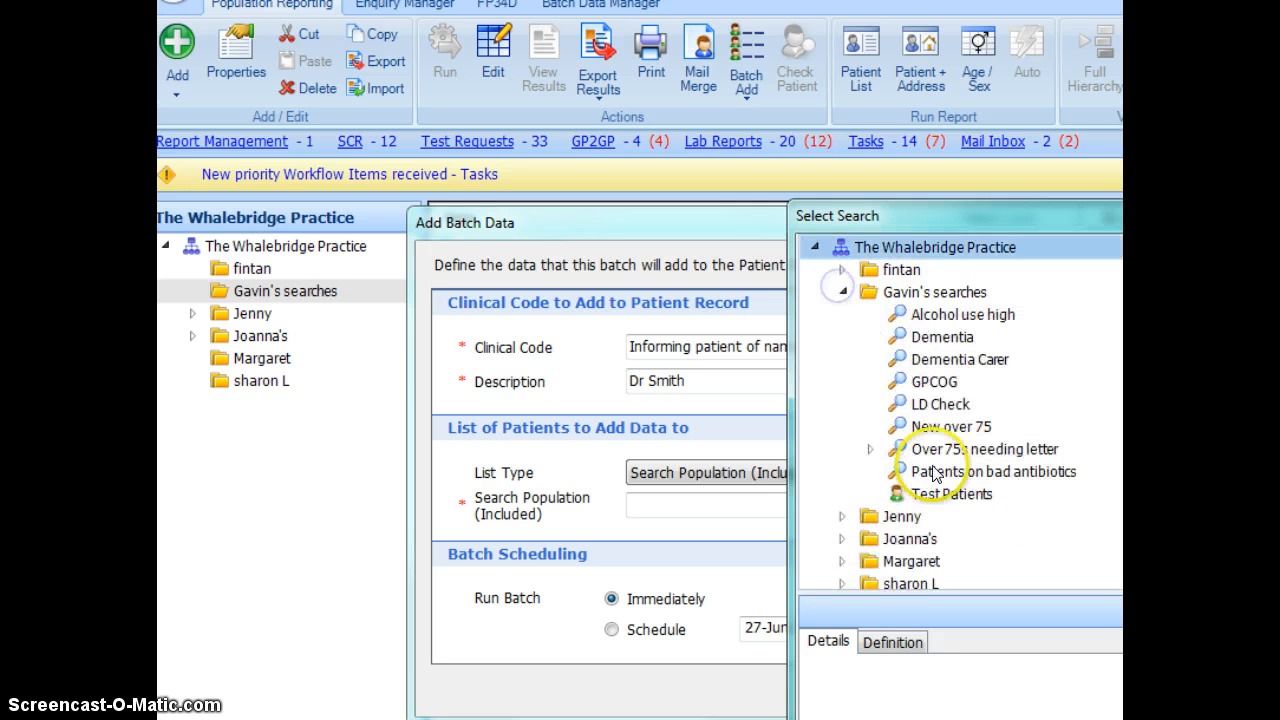
click(933, 495)
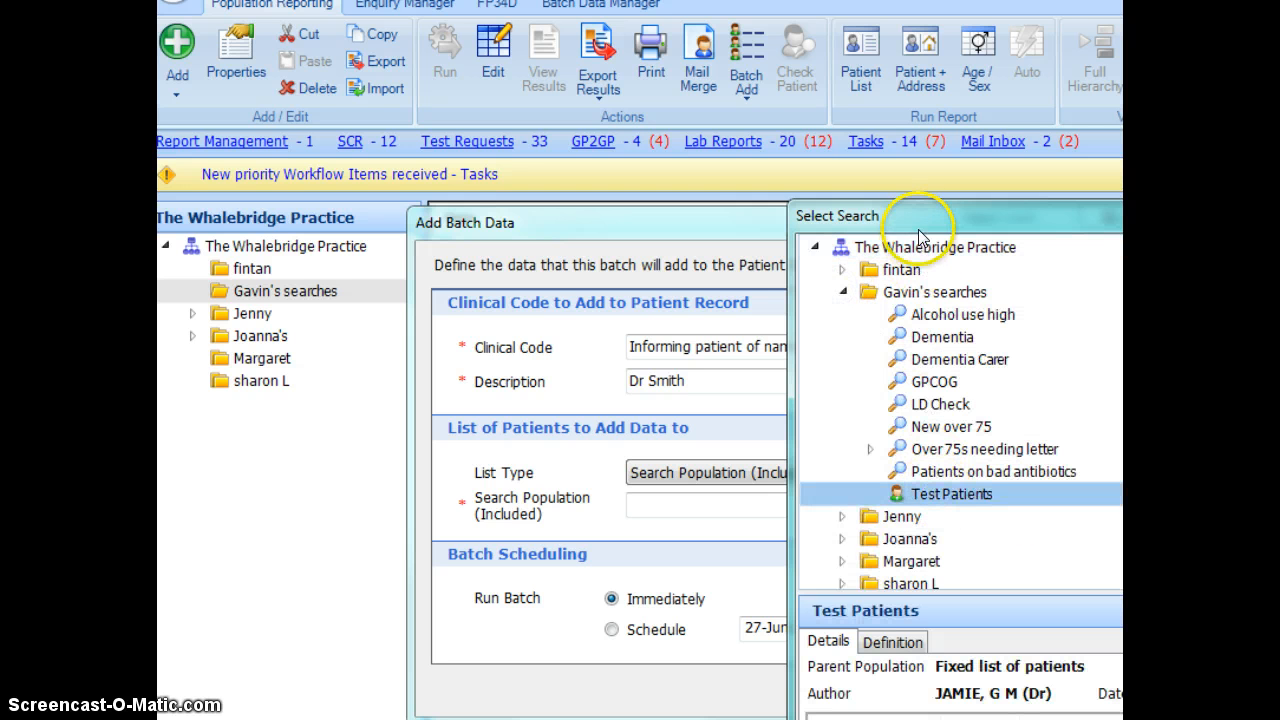
drag(910, 215, 631, 69)
click(1028, 713)
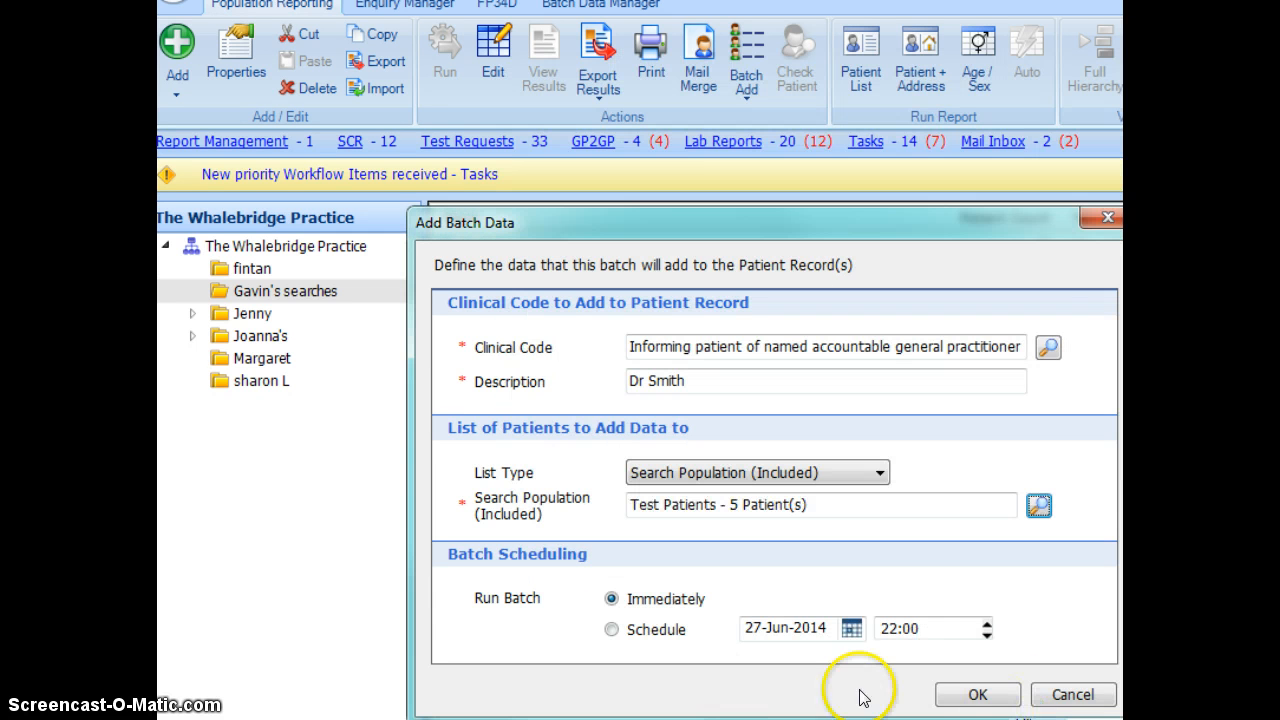
click(978, 694)
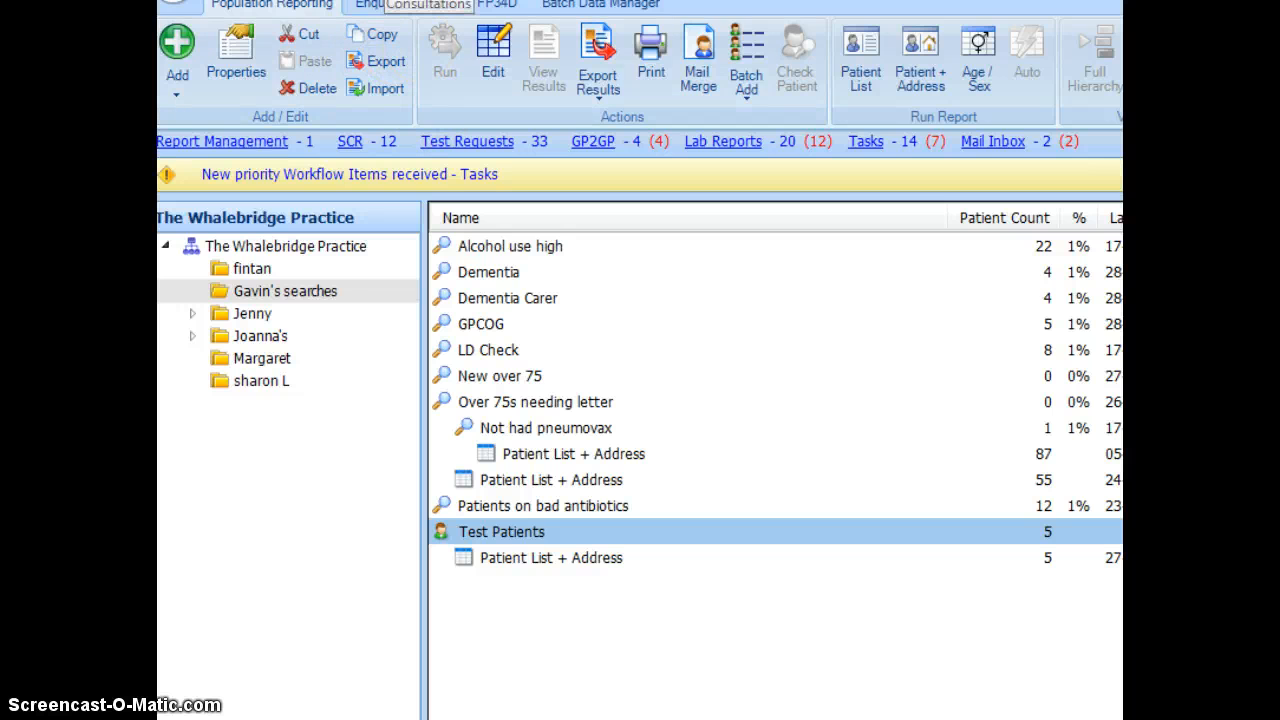
Step: Open the test patient's consultations and care history to check for the batch-added code
click(386, 1)
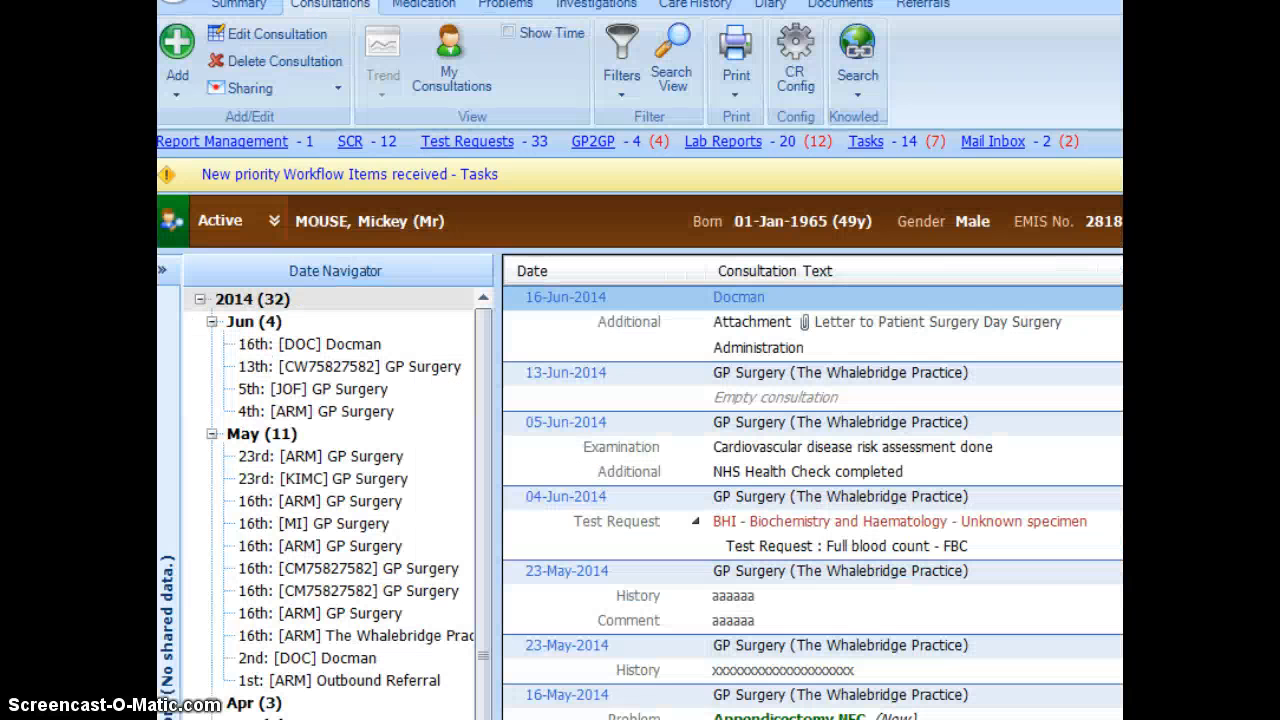
click(662, 8)
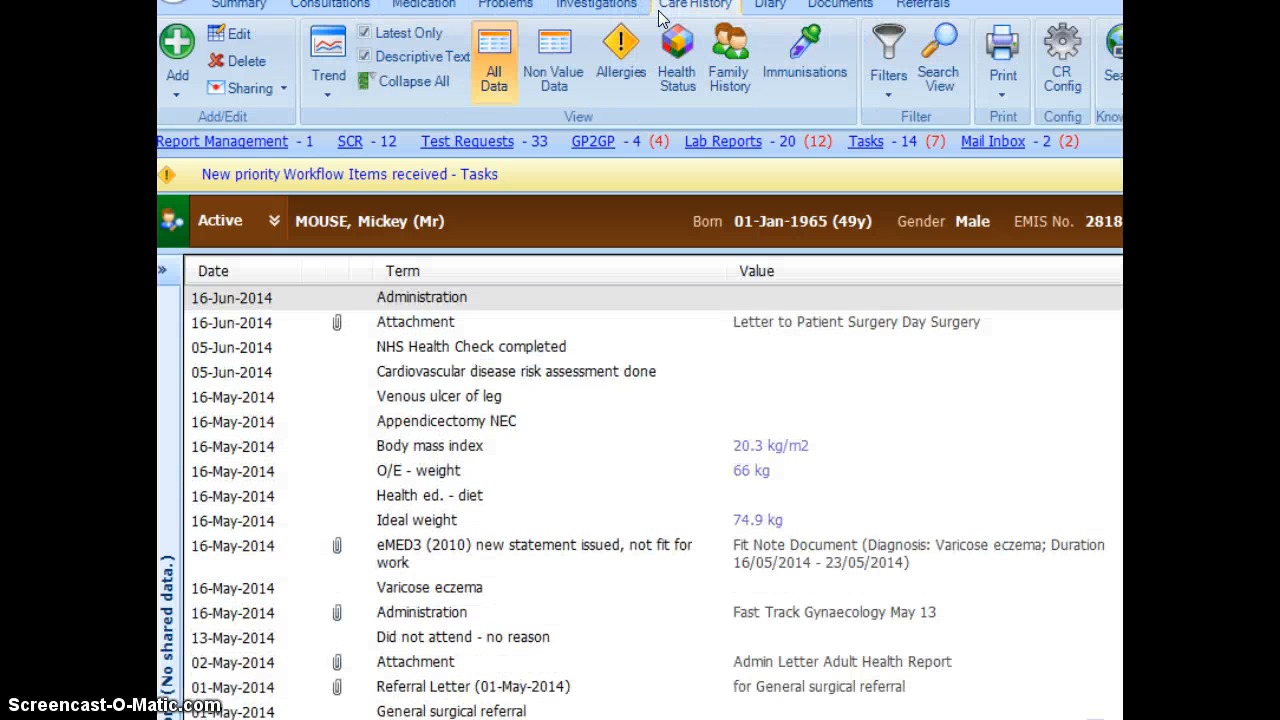